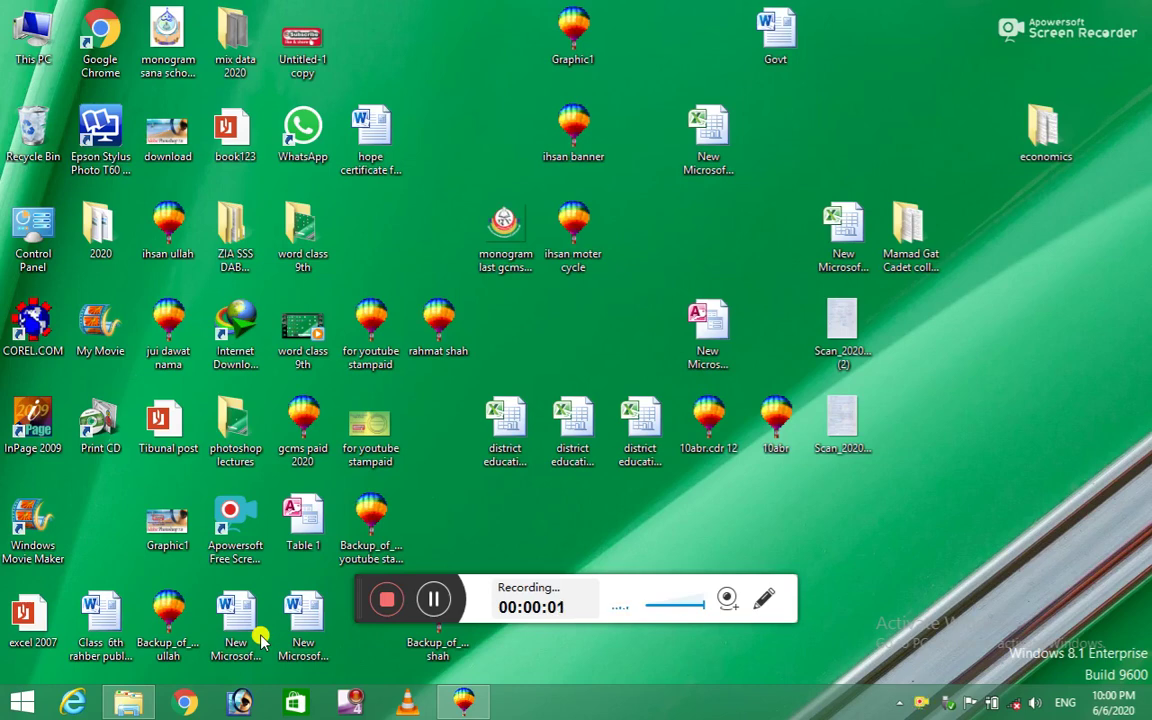
# Draw a 13.806 × 5.446 inch rectangle across the Letter page and fill it green.
pyautogui.click(463, 700)
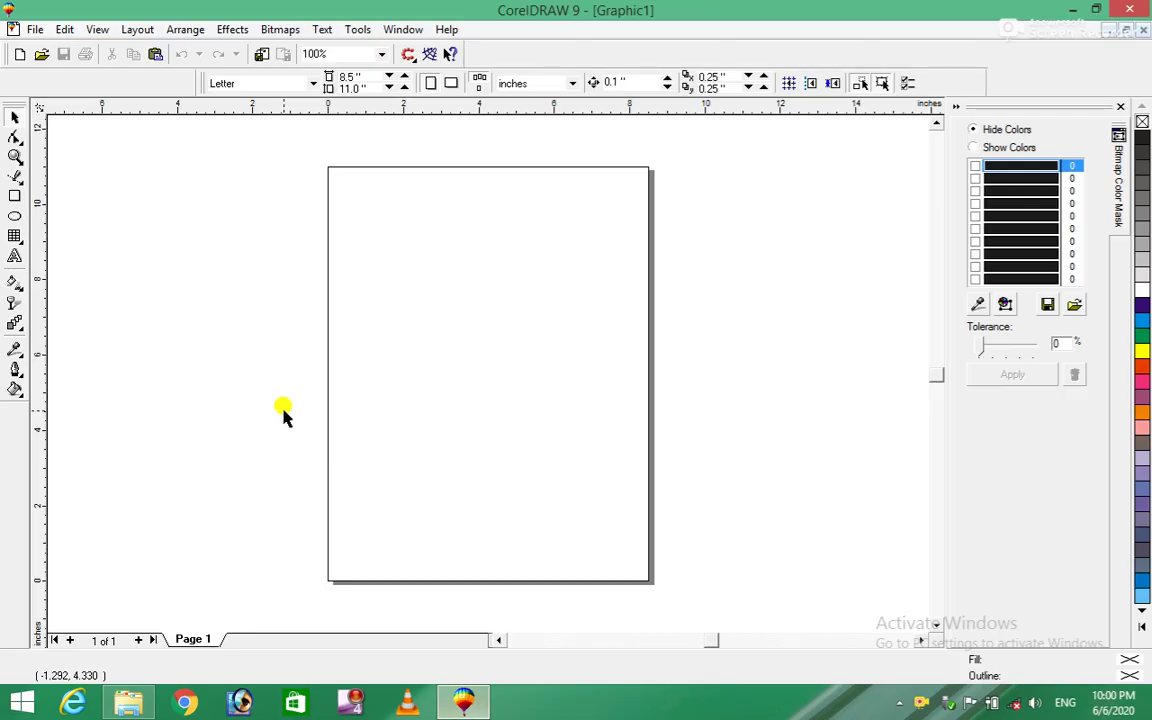
pyautogui.click(15, 196)
pyautogui.moveTo(185, 220); pyautogui.dragTo(706, 425)
pyautogui.click(1141, 310)
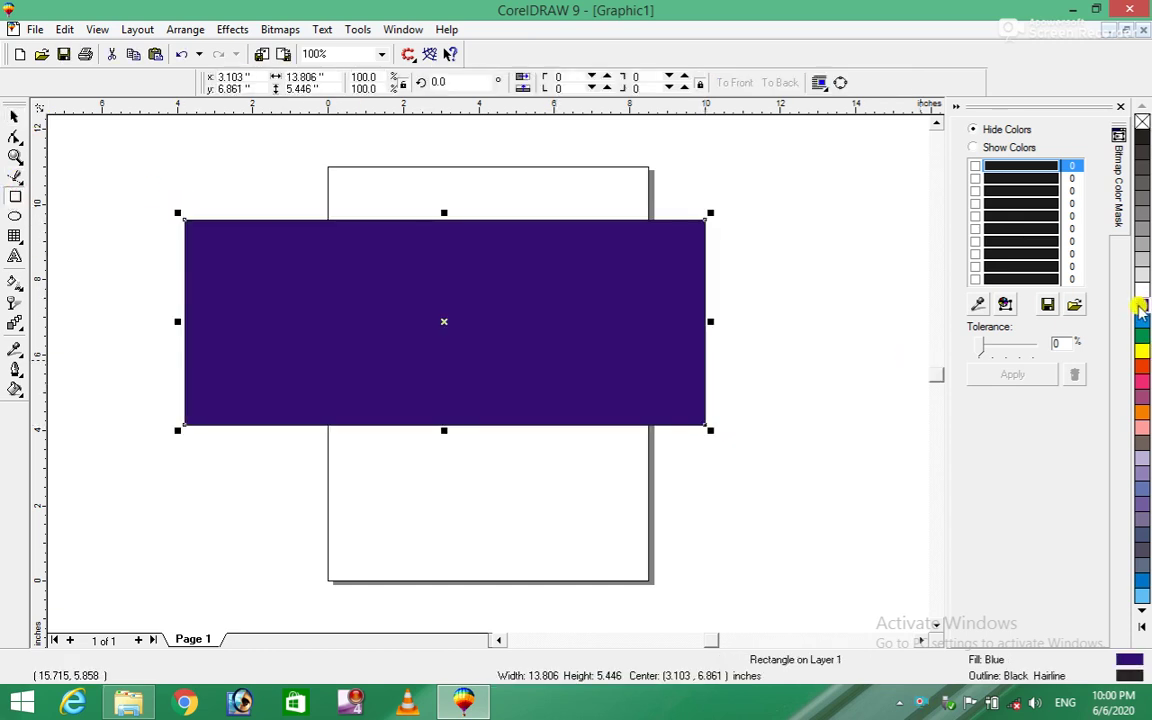
pyautogui.click(1141, 320)
pyautogui.click(1141, 333)
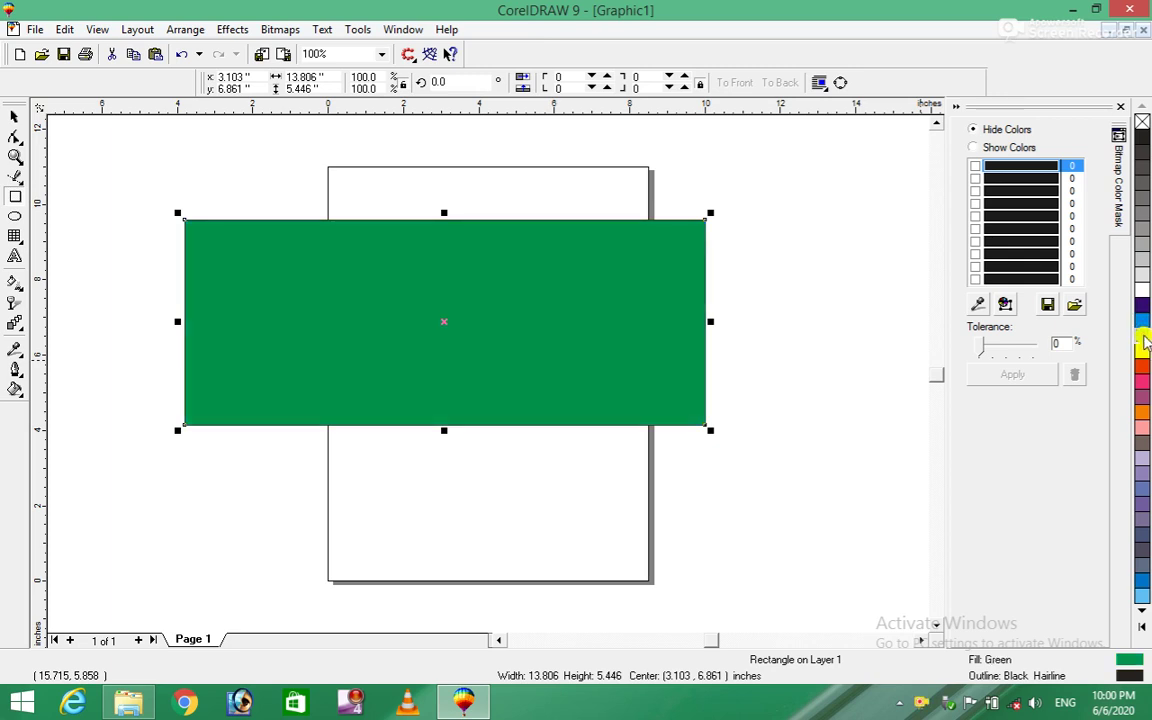
pyautogui.click(34, 30)
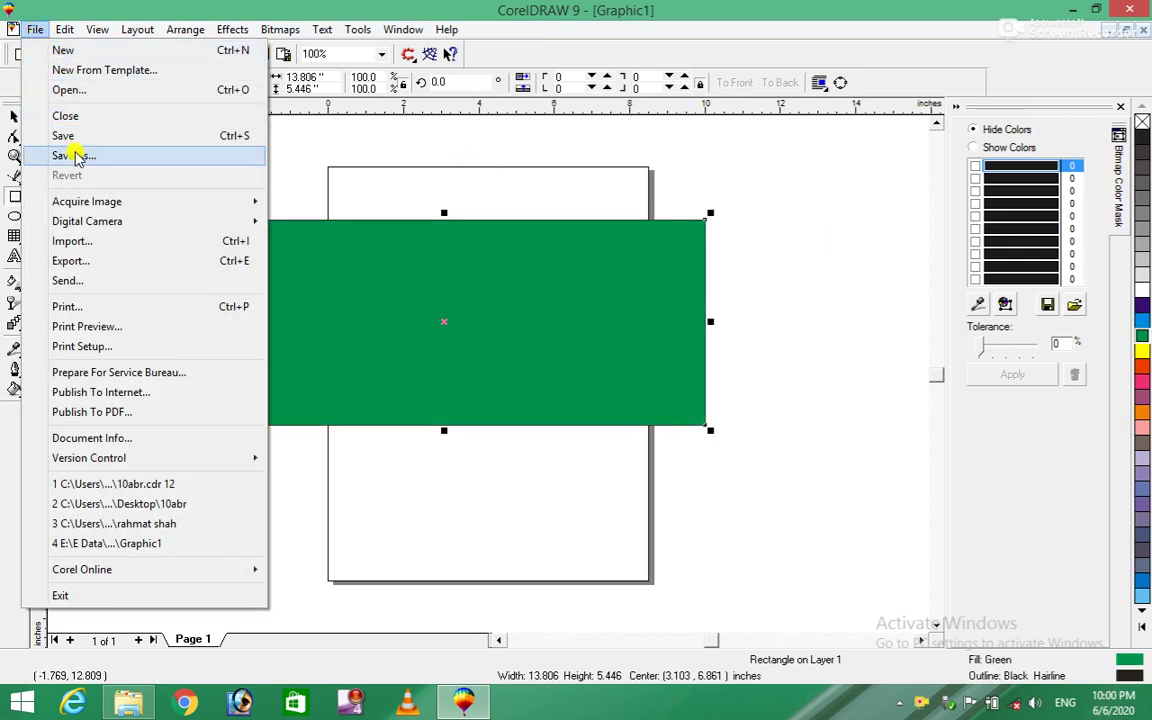
pyautogui.moveTo(89, 201)
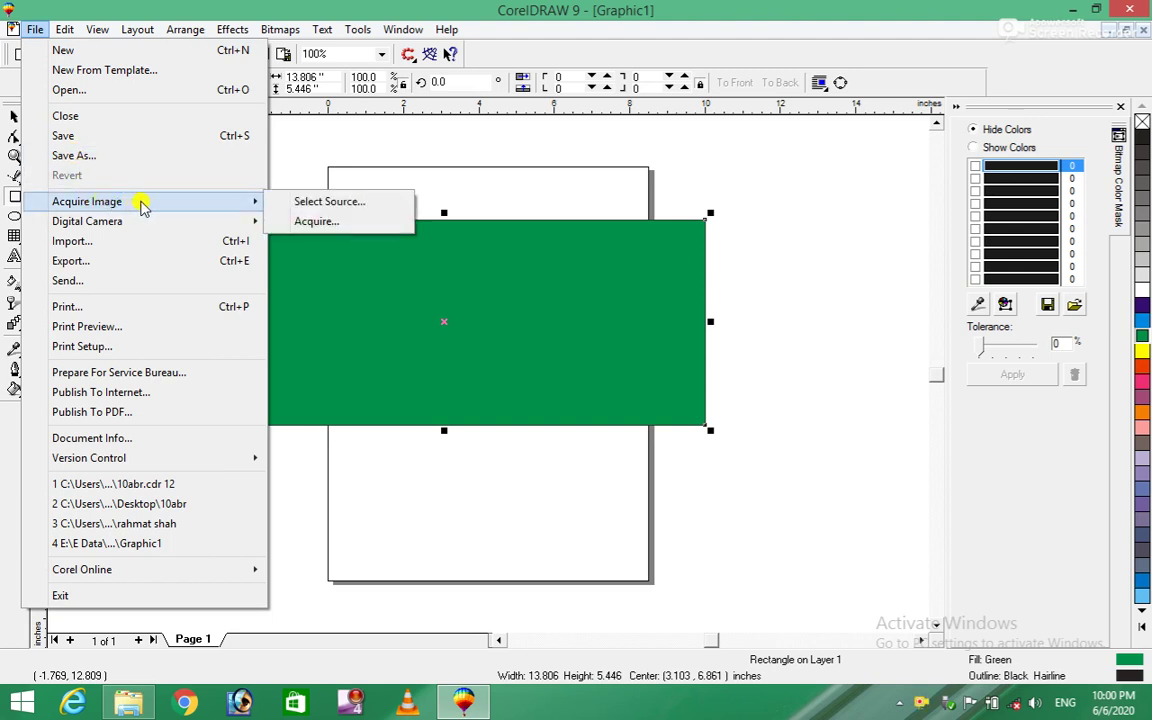
pyautogui.click(297, 204)
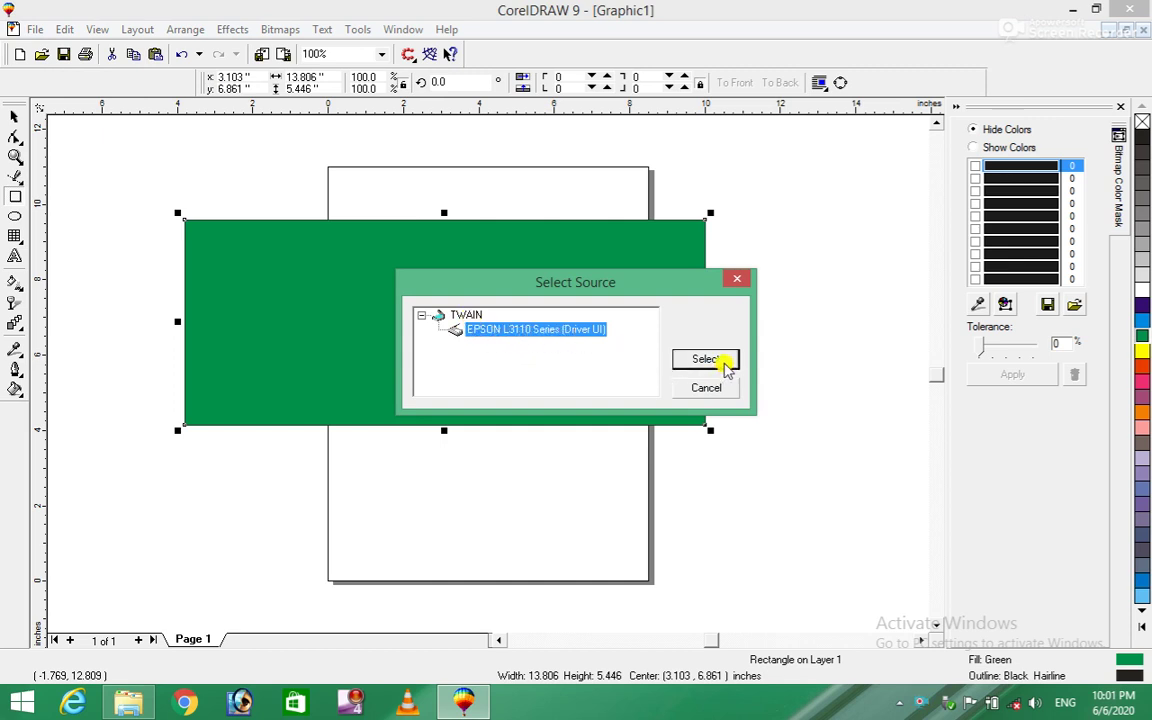
pyautogui.click(722, 363)
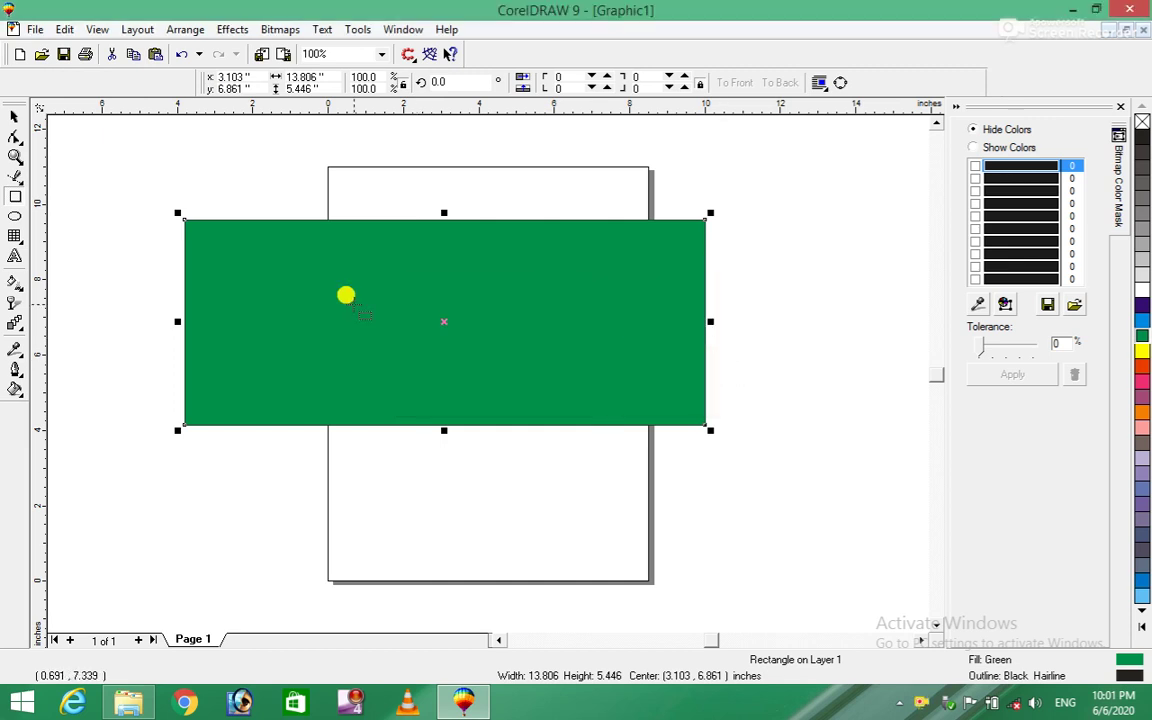
pyautogui.moveTo(189, 172); pyautogui.dragTo(460, 401)
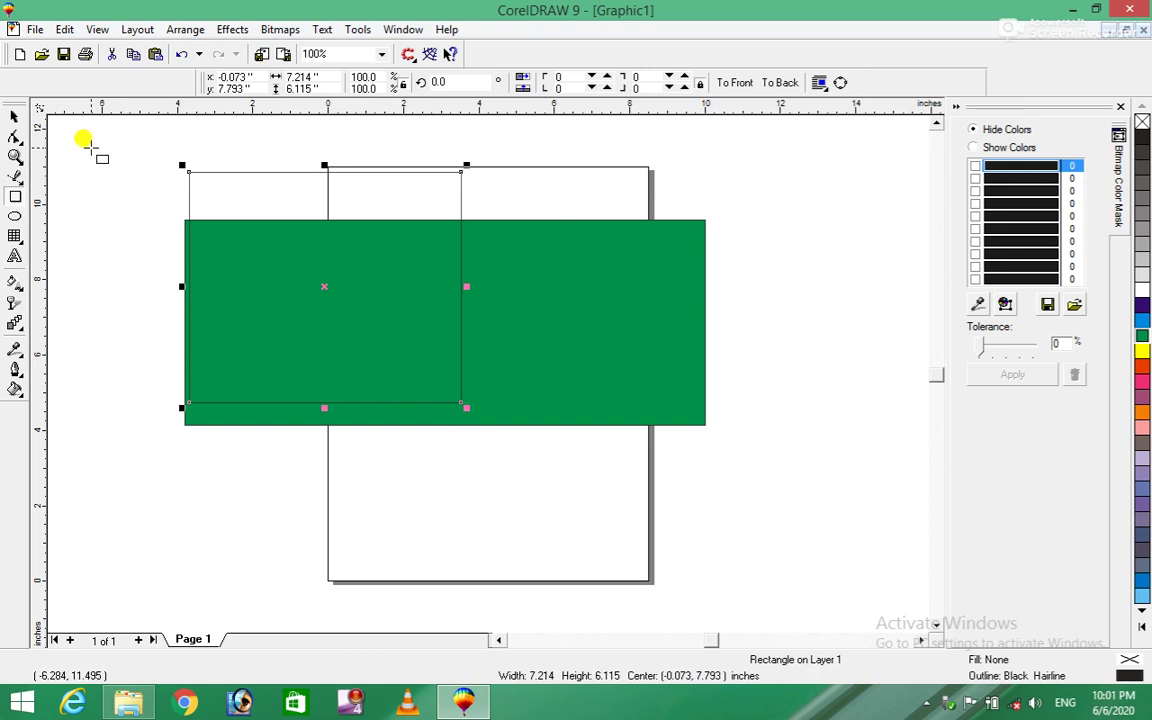
pyautogui.hotkey('ctrl', 'z')
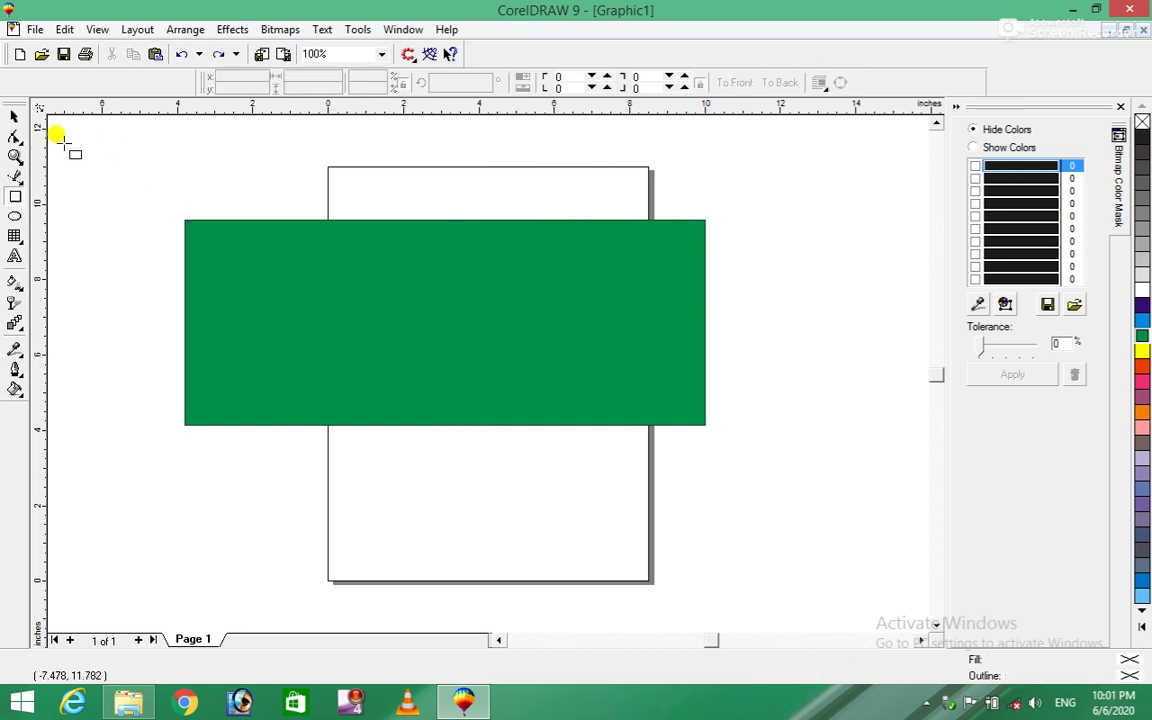
pyautogui.click(13, 119)
pyautogui.click(27, 31)
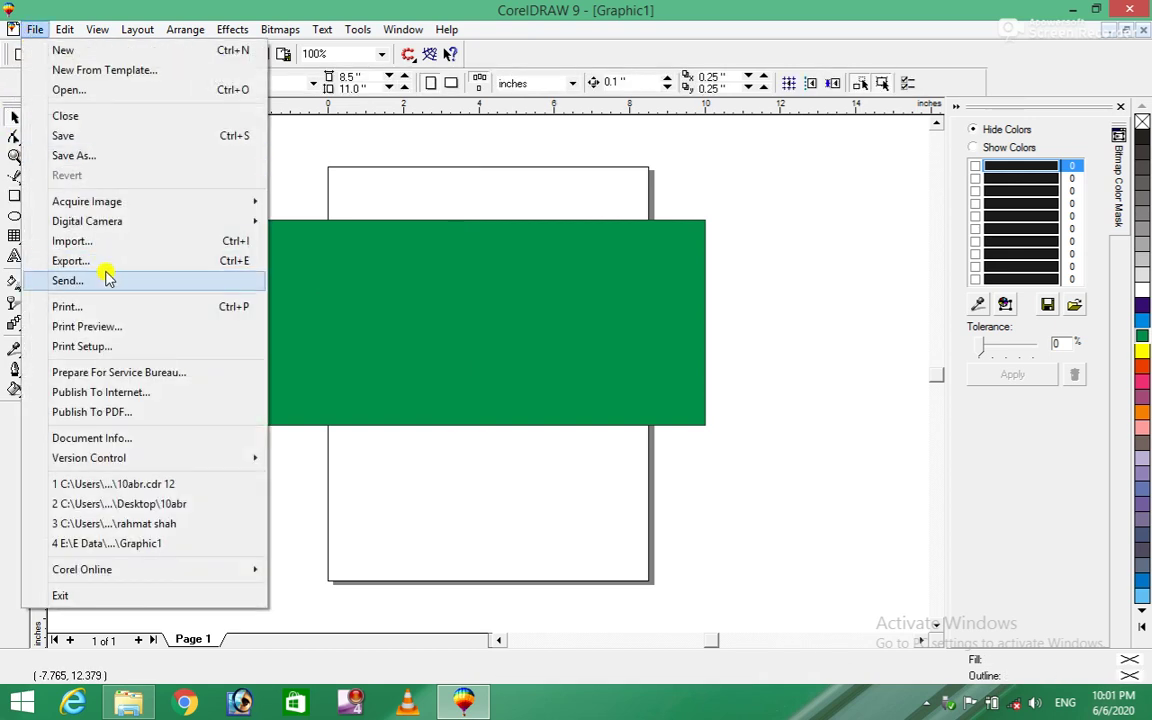
pyautogui.moveTo(123, 206)
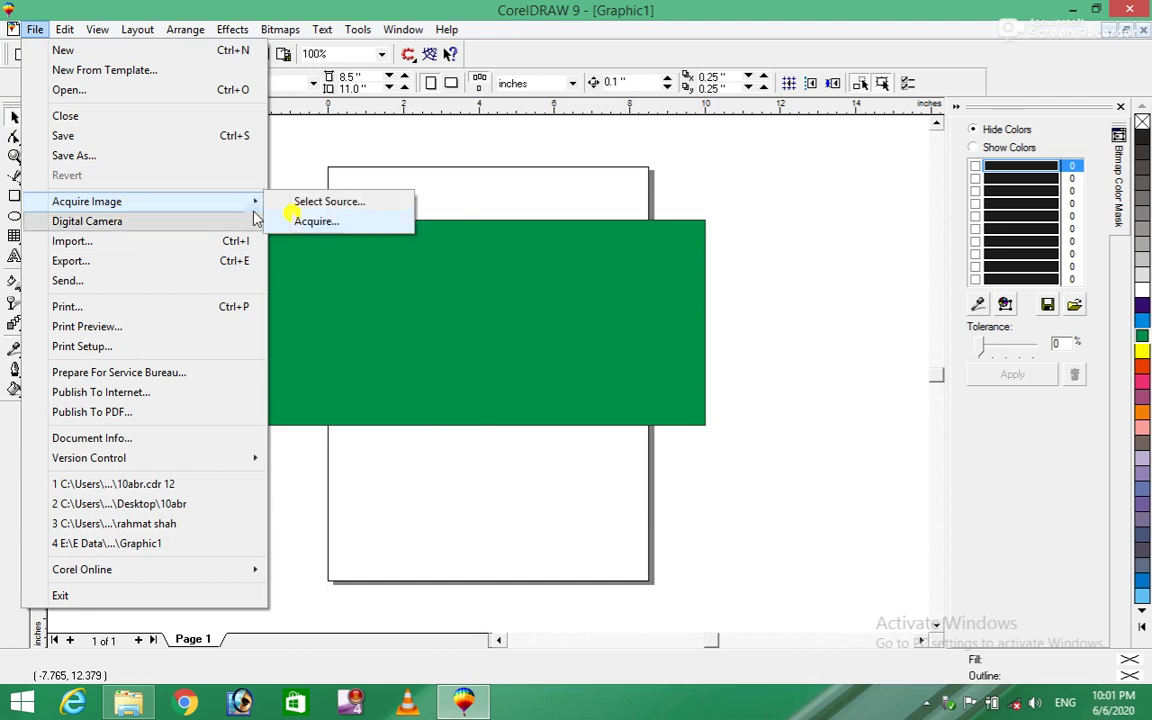
pyautogui.click(327, 226)
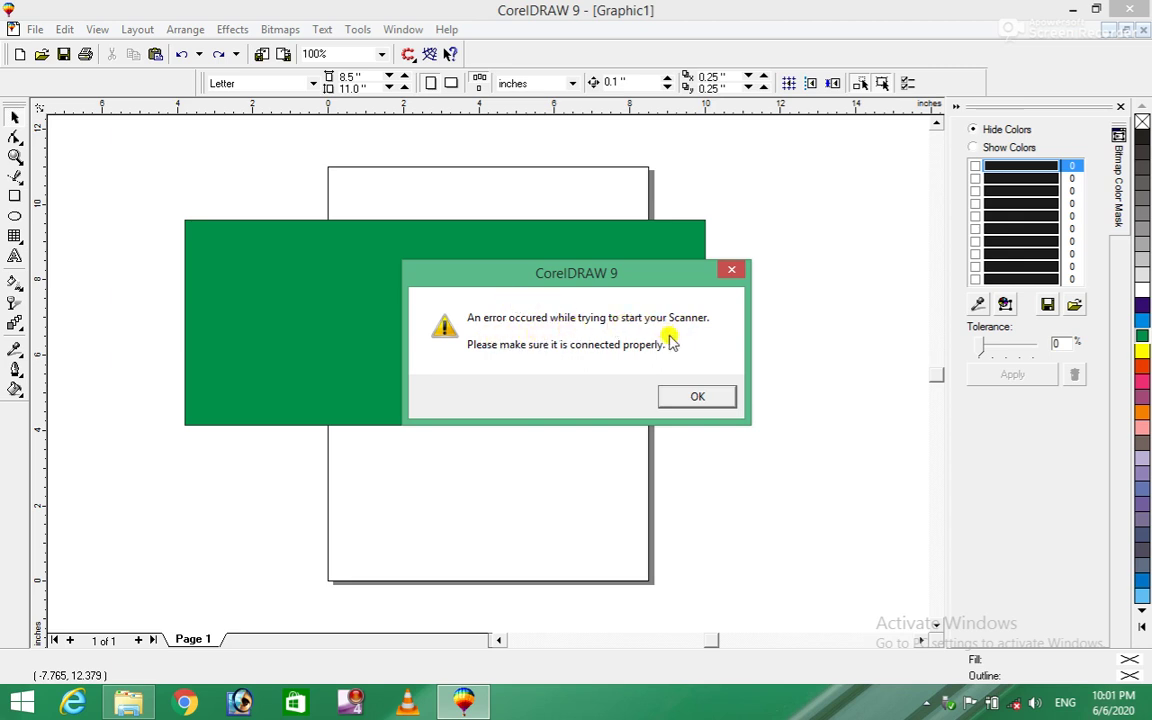
pyautogui.click(697, 395)
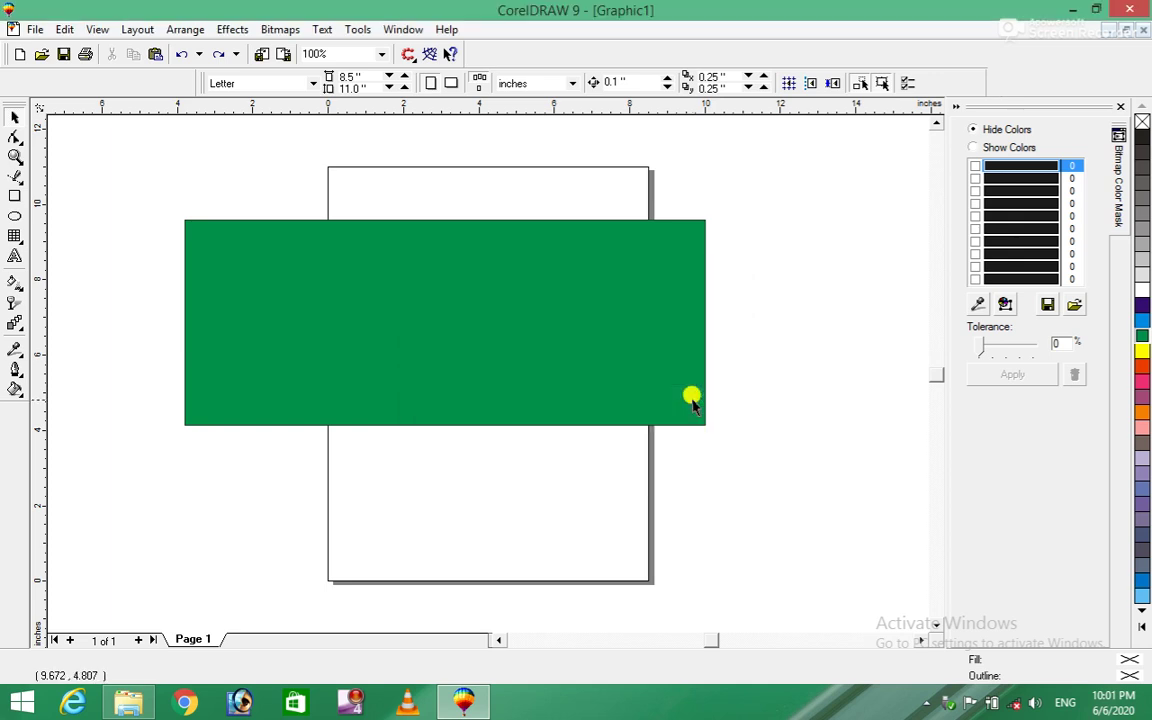
pyautogui.click(37, 28)
pyautogui.moveTo(75, 200)
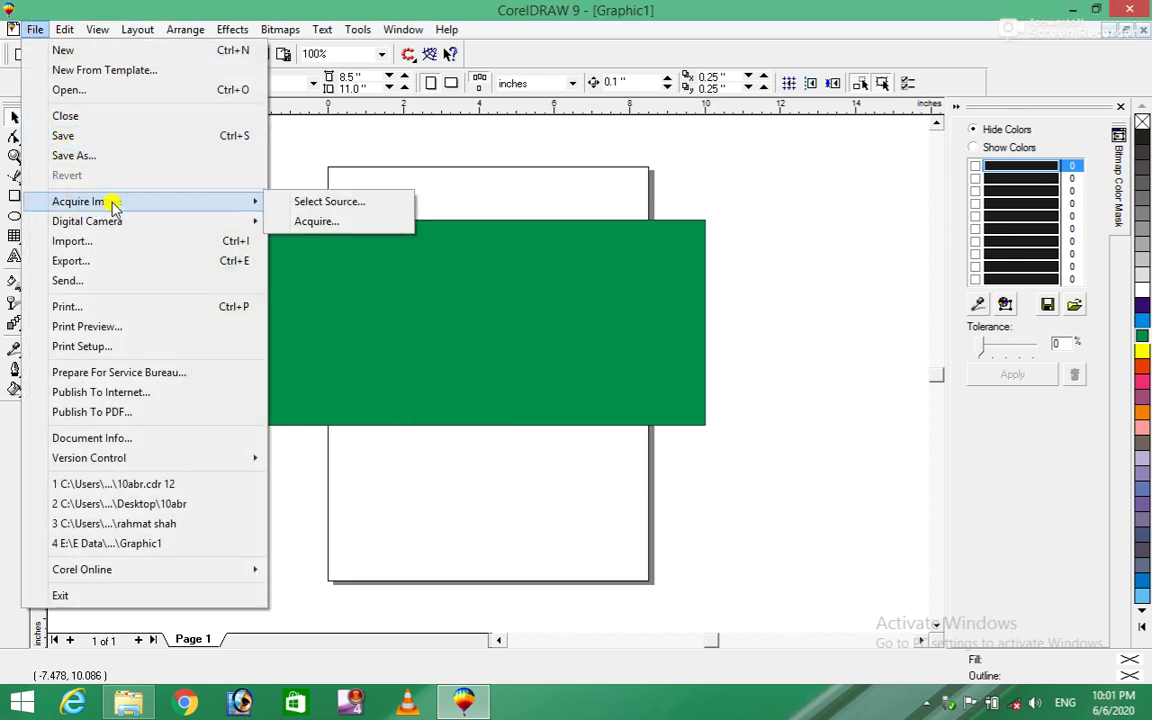
pyautogui.click(327, 203)
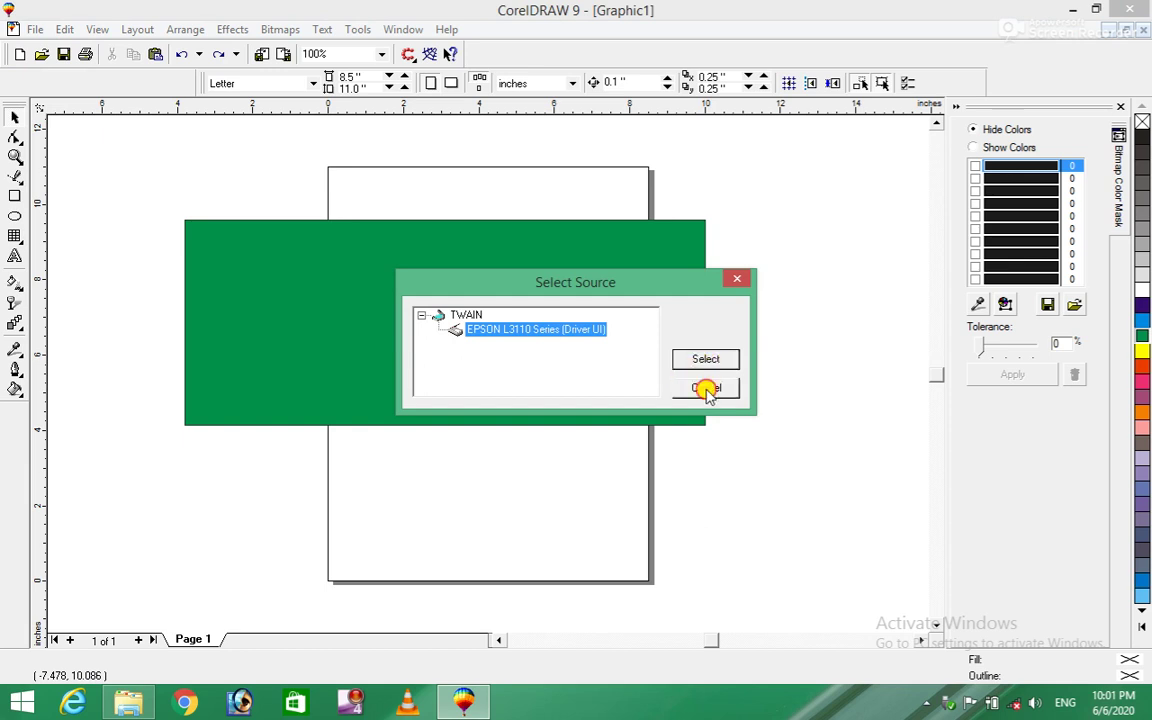
pyautogui.click(706, 389)
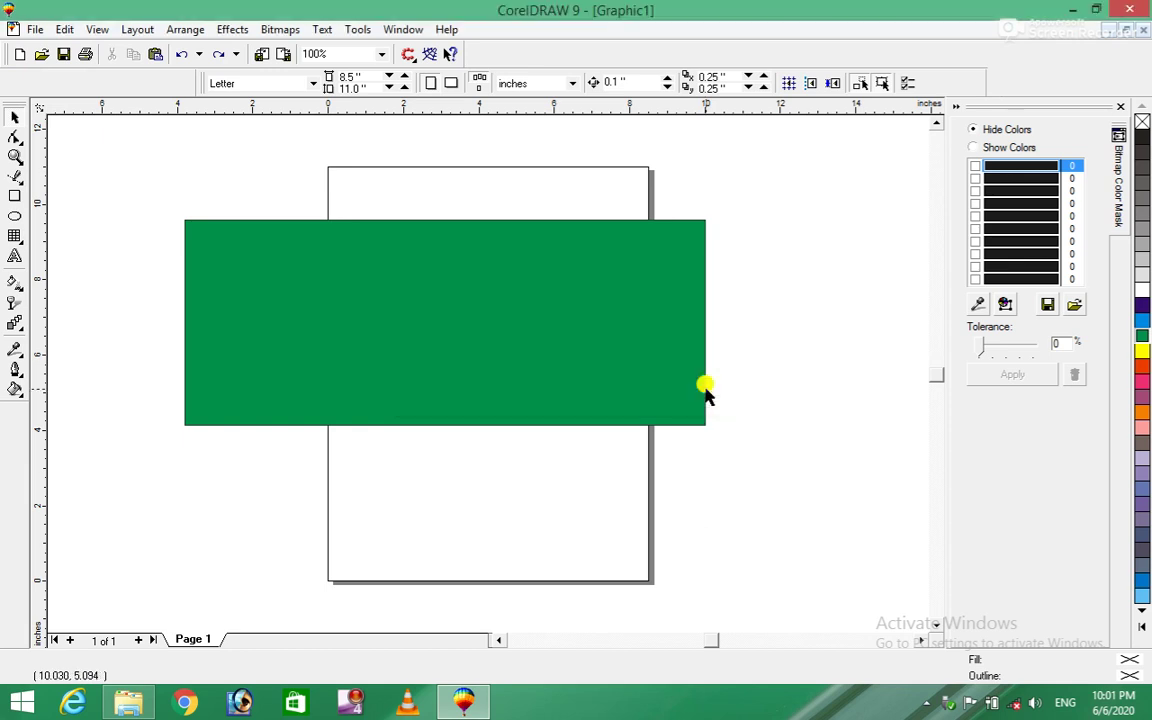
pyautogui.click(33, 29)
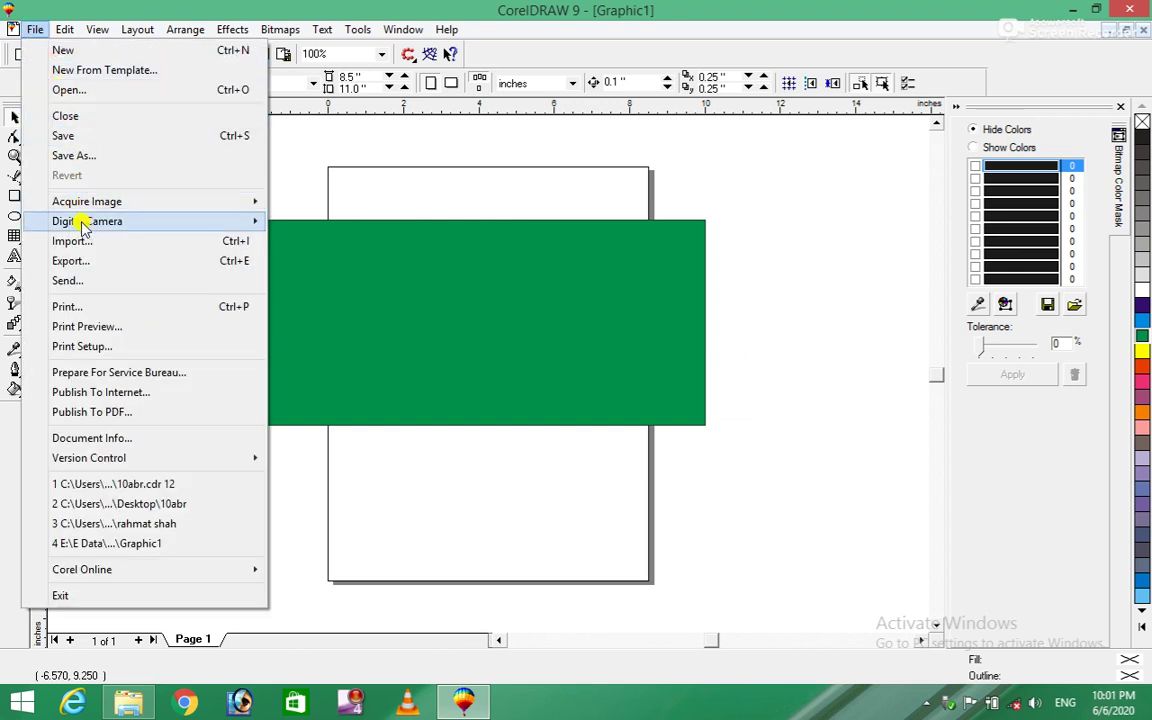
pyautogui.moveTo(100, 224)
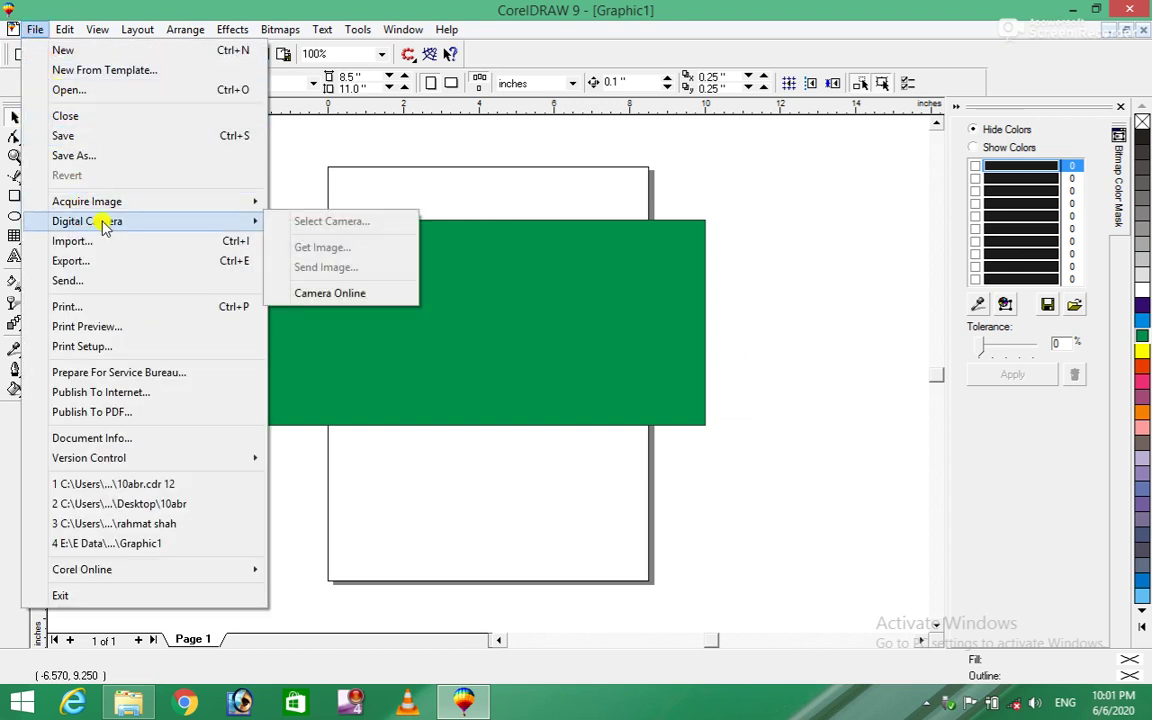
pyautogui.click(330, 296)
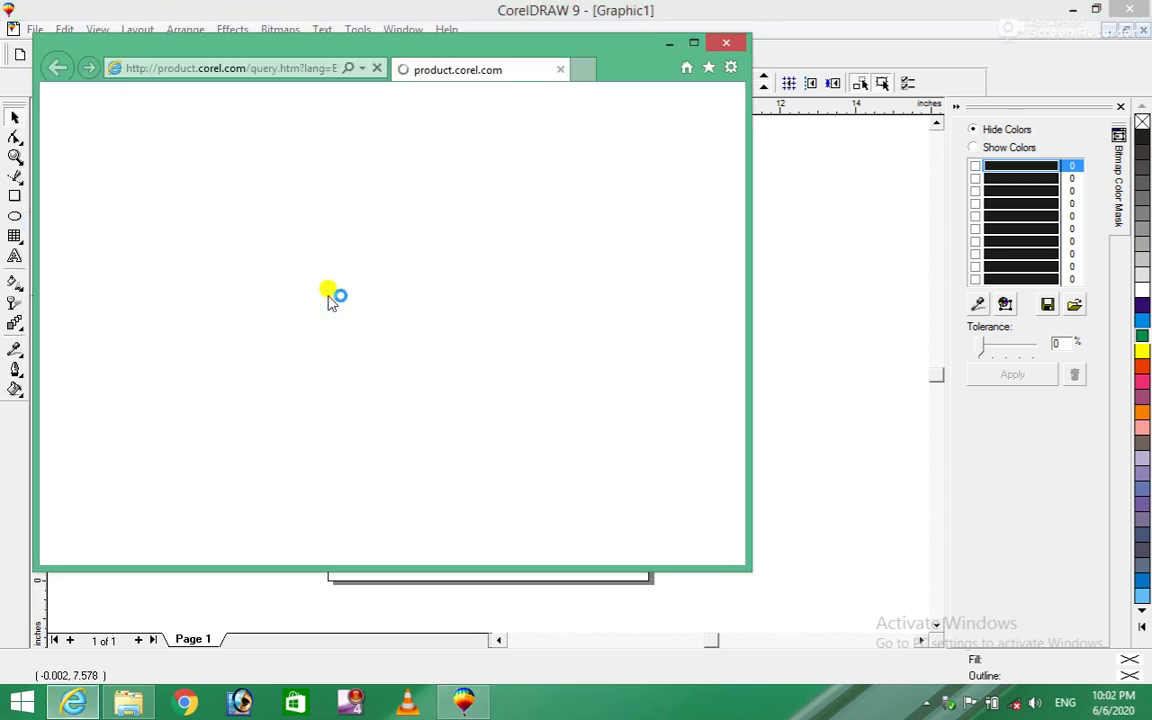
pyautogui.click(727, 44)
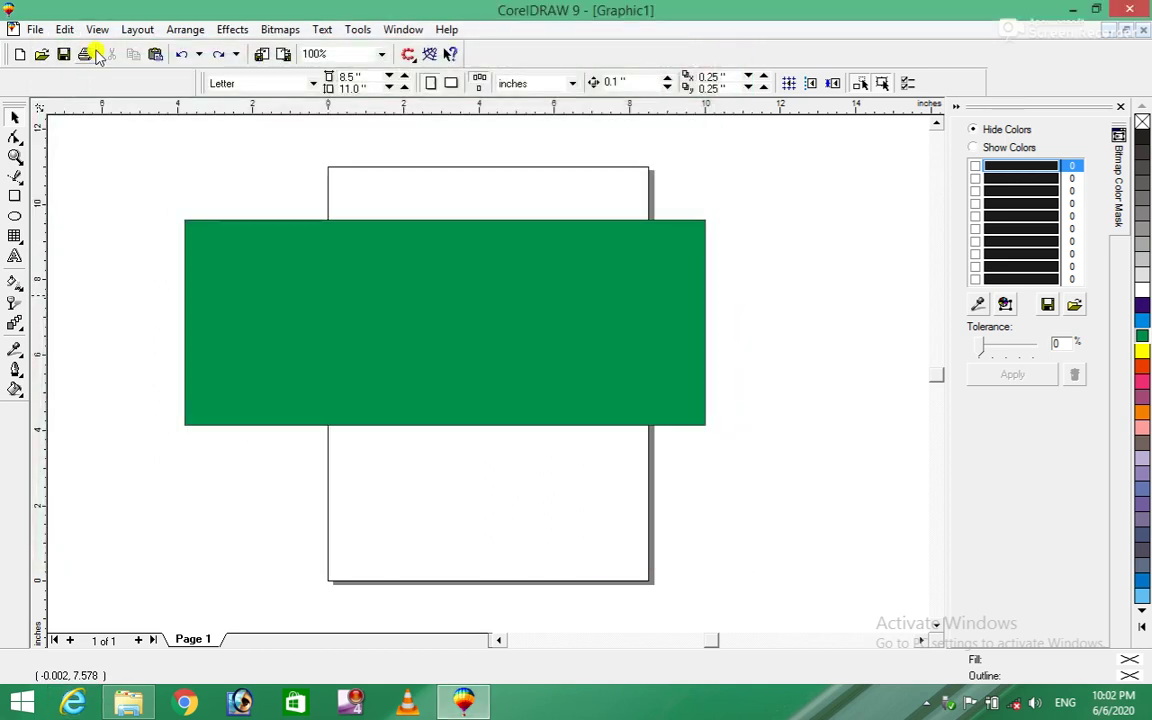
pyautogui.click(35, 30)
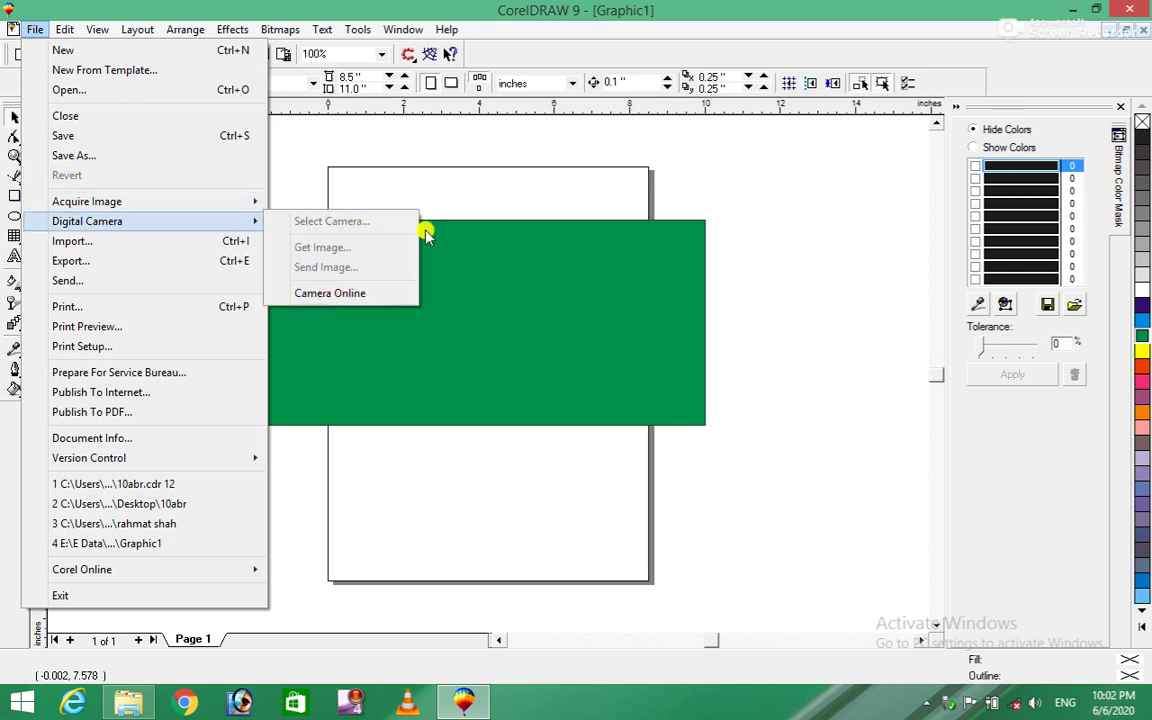
pyautogui.click(727, 181)
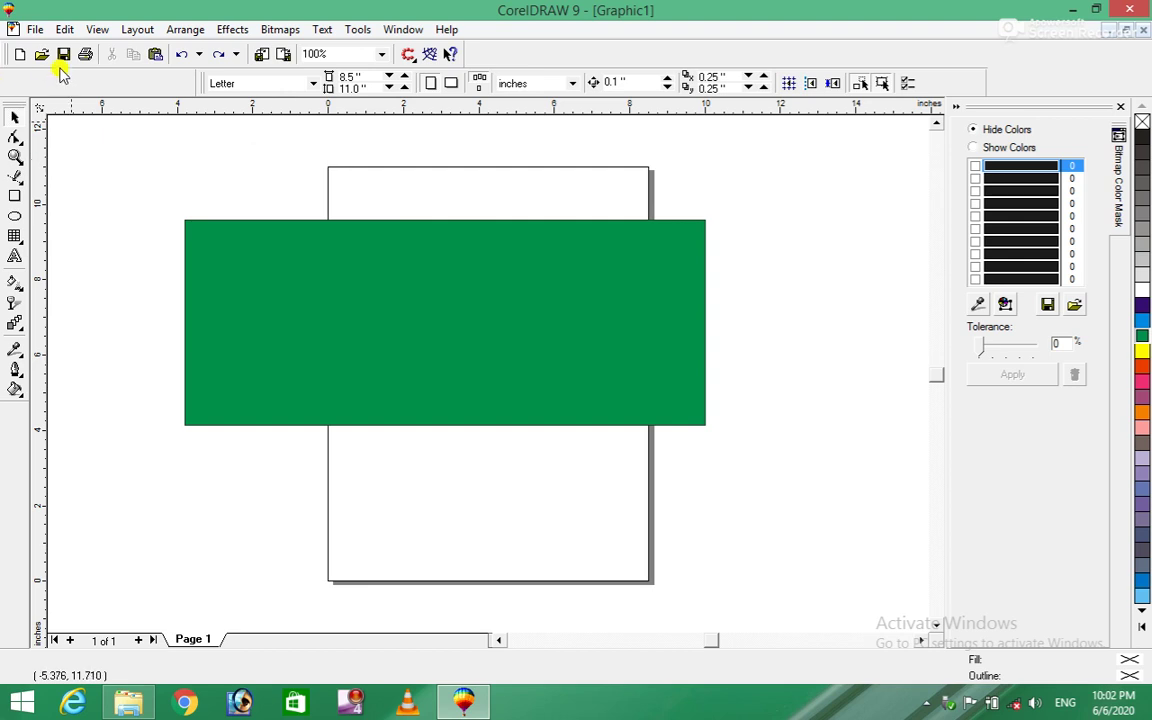
# Import the starburn text file and place its text frame over the green rectangle.
pyautogui.click(34, 30)
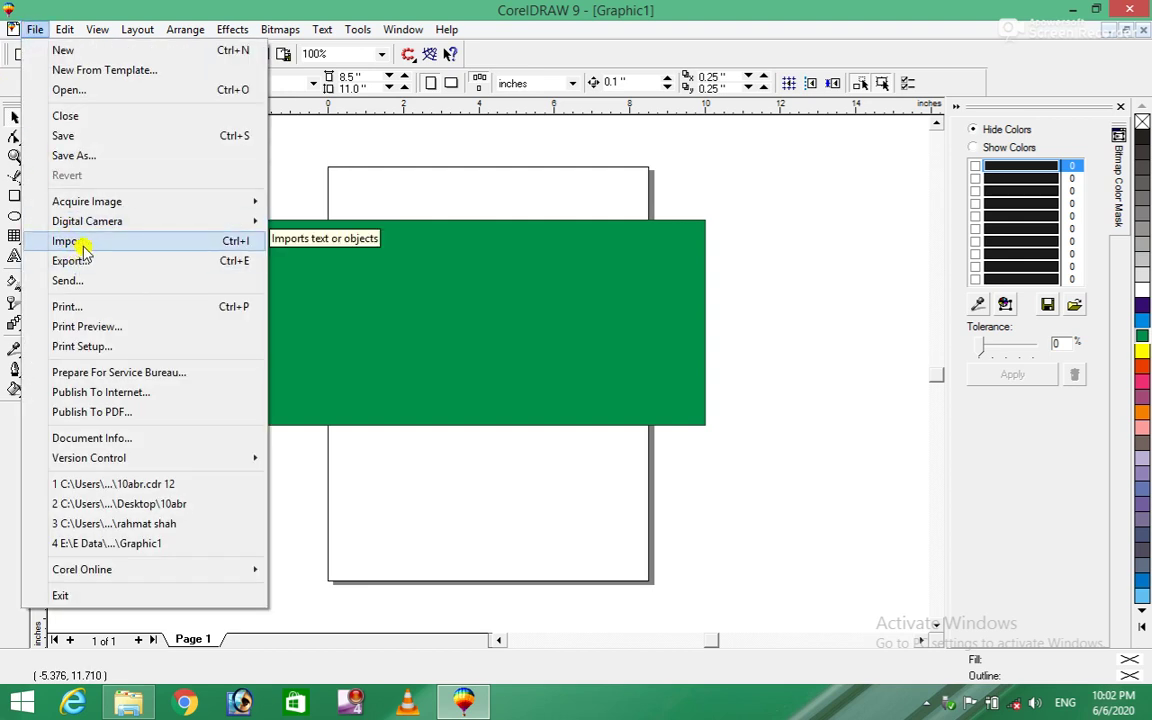
pyautogui.click(84, 250)
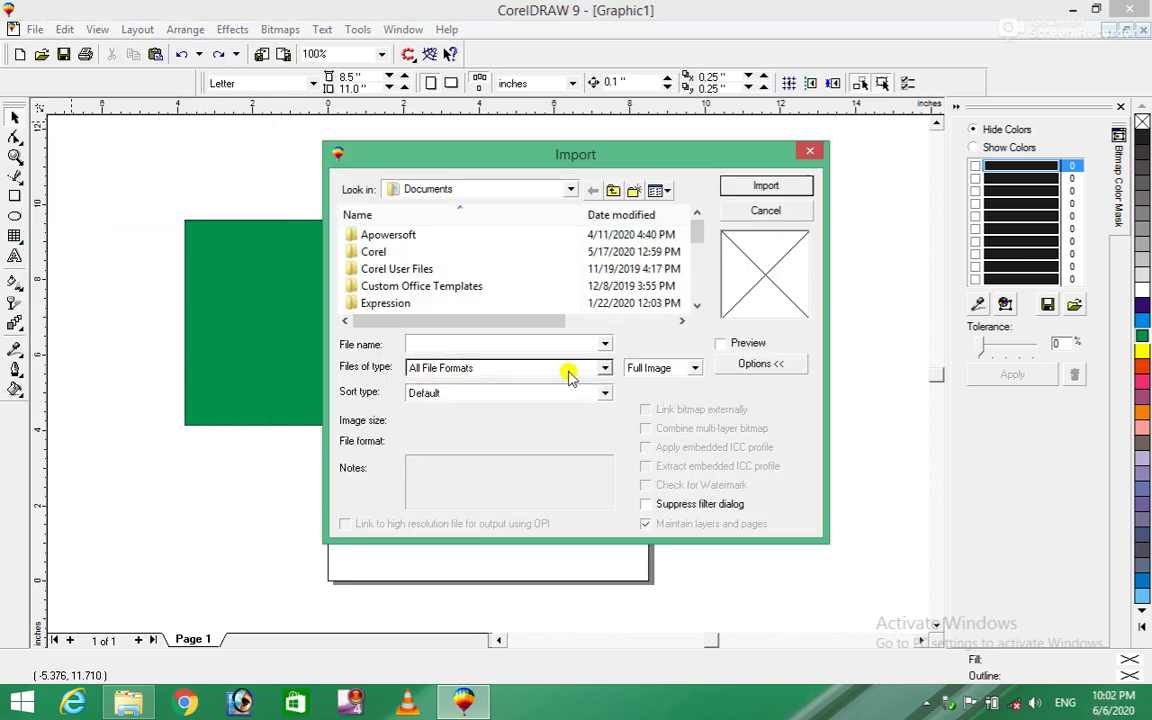
pyautogui.moveTo(699, 225); pyautogui.dragTo(377, 266)
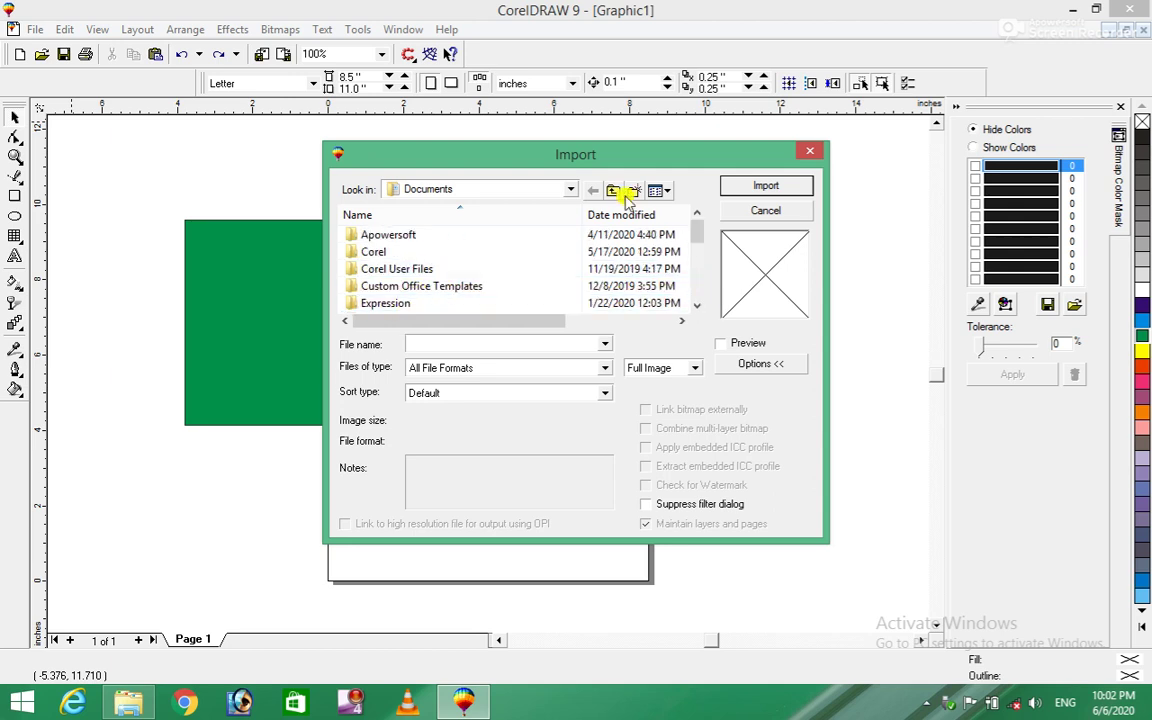
pyautogui.moveTo(699, 240); pyautogui.dragTo(699, 324)
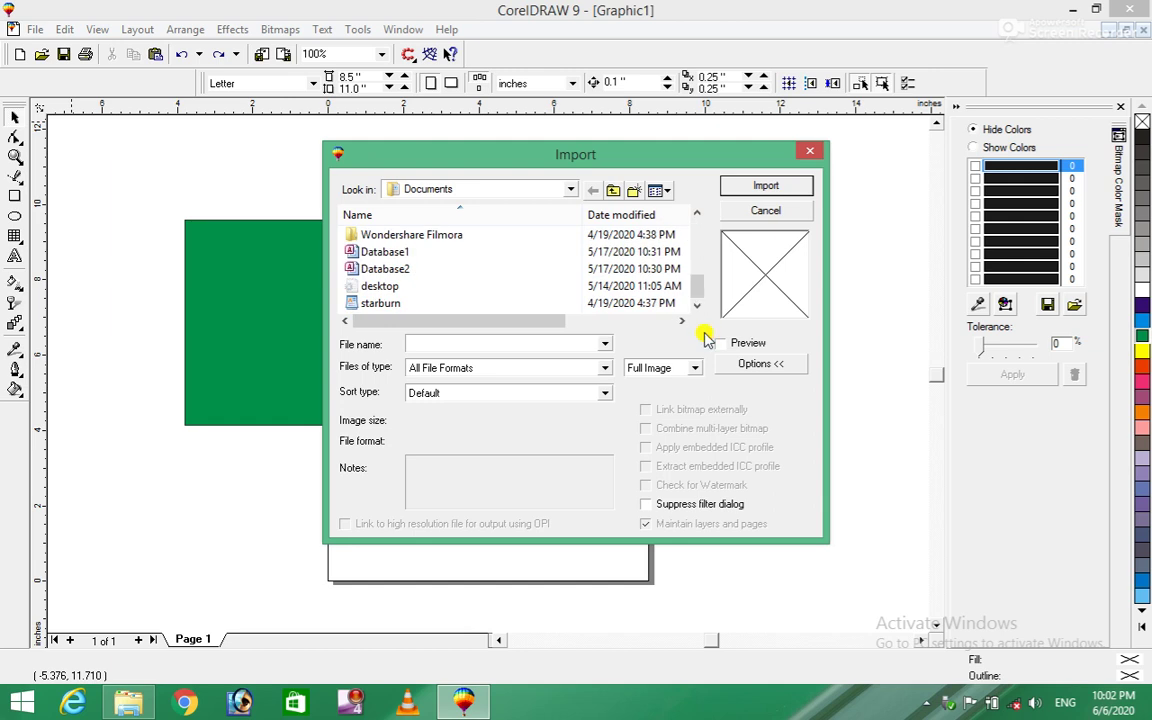
pyautogui.click(370, 303)
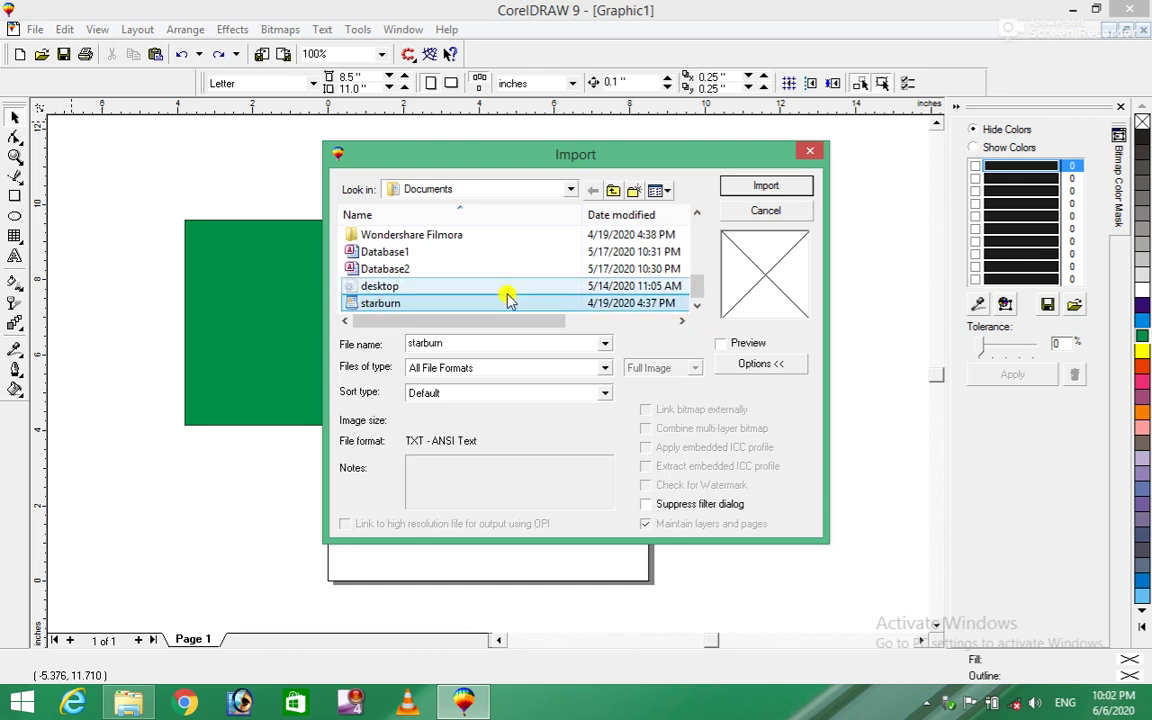
pyautogui.click(770, 185)
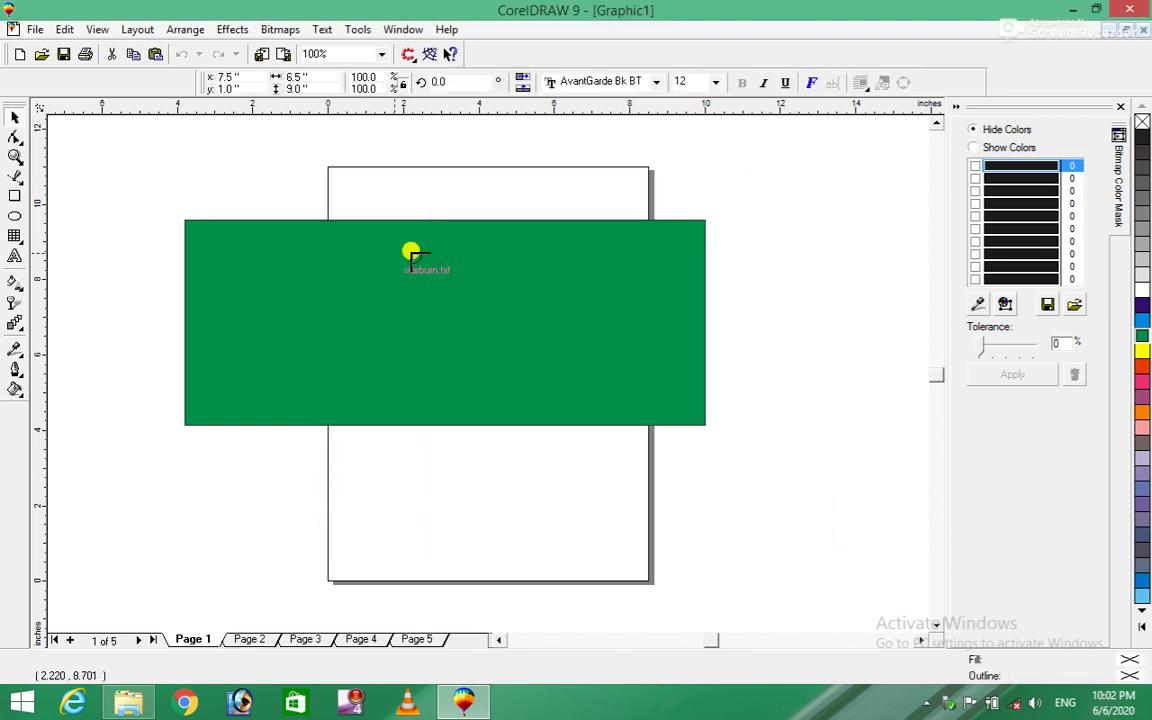
pyautogui.moveTo(263, 180); pyautogui.dragTo(415, 305)
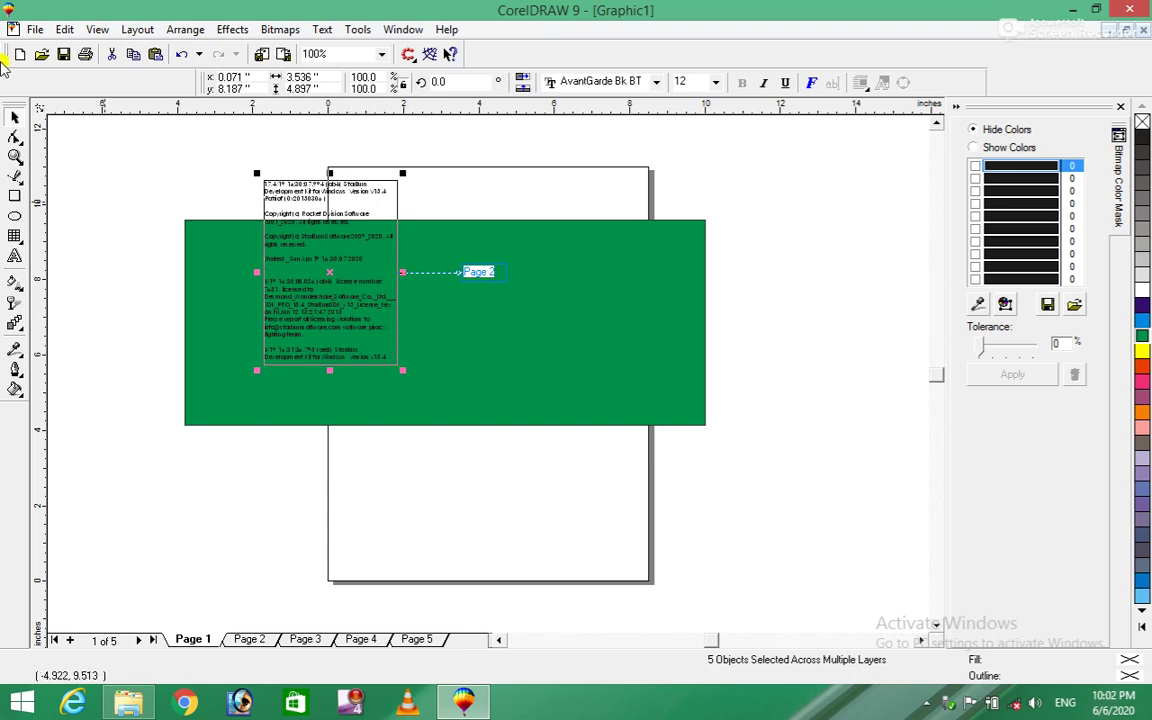
# Try importing the Database2 file and dismiss the not-importable errors.
pyautogui.click(29, 30)
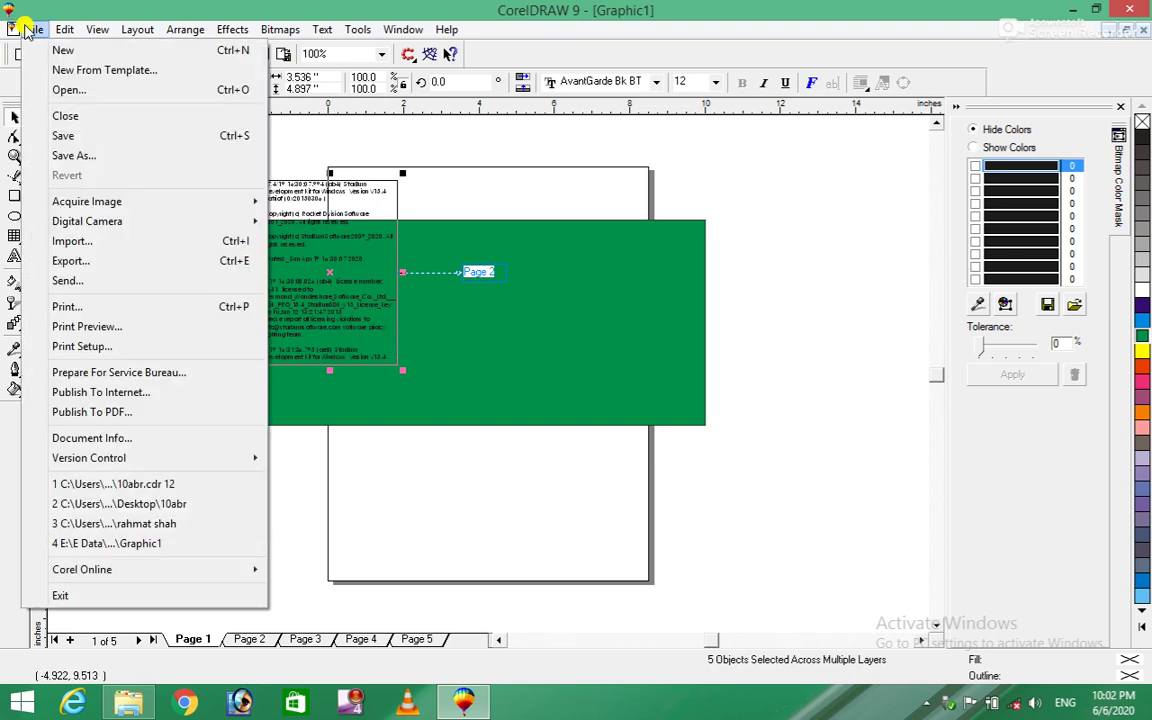
pyautogui.click(77, 246)
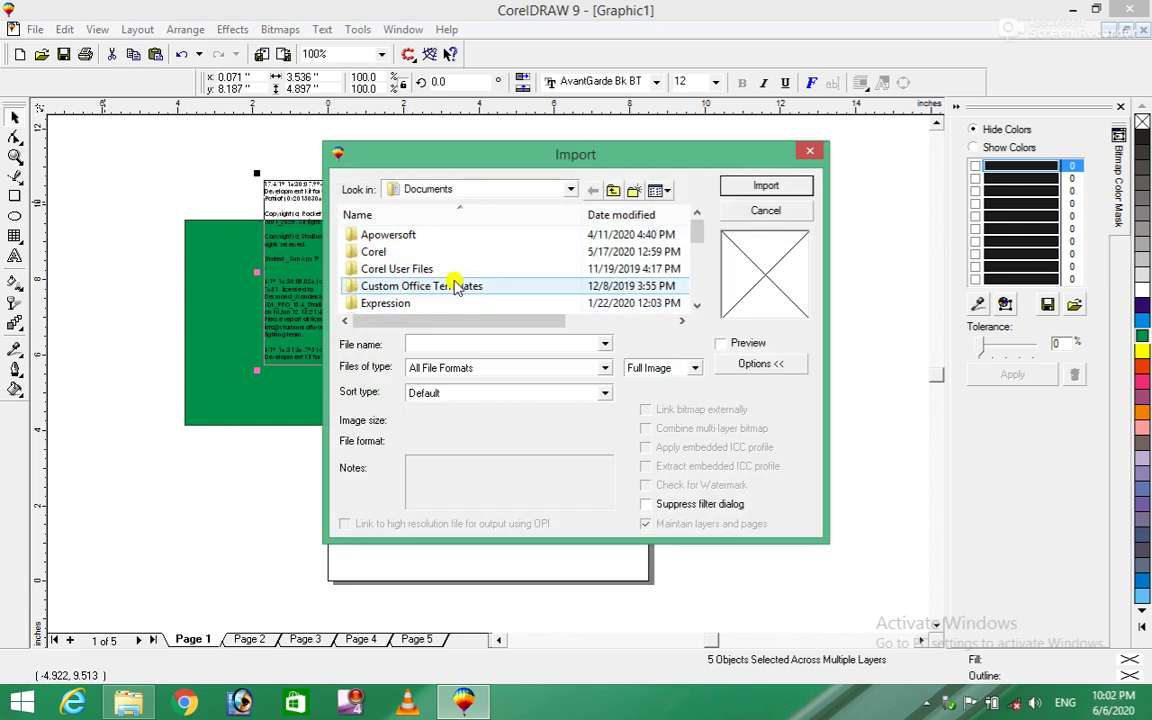
pyautogui.moveTo(697, 232); pyautogui.dragTo(699, 288)
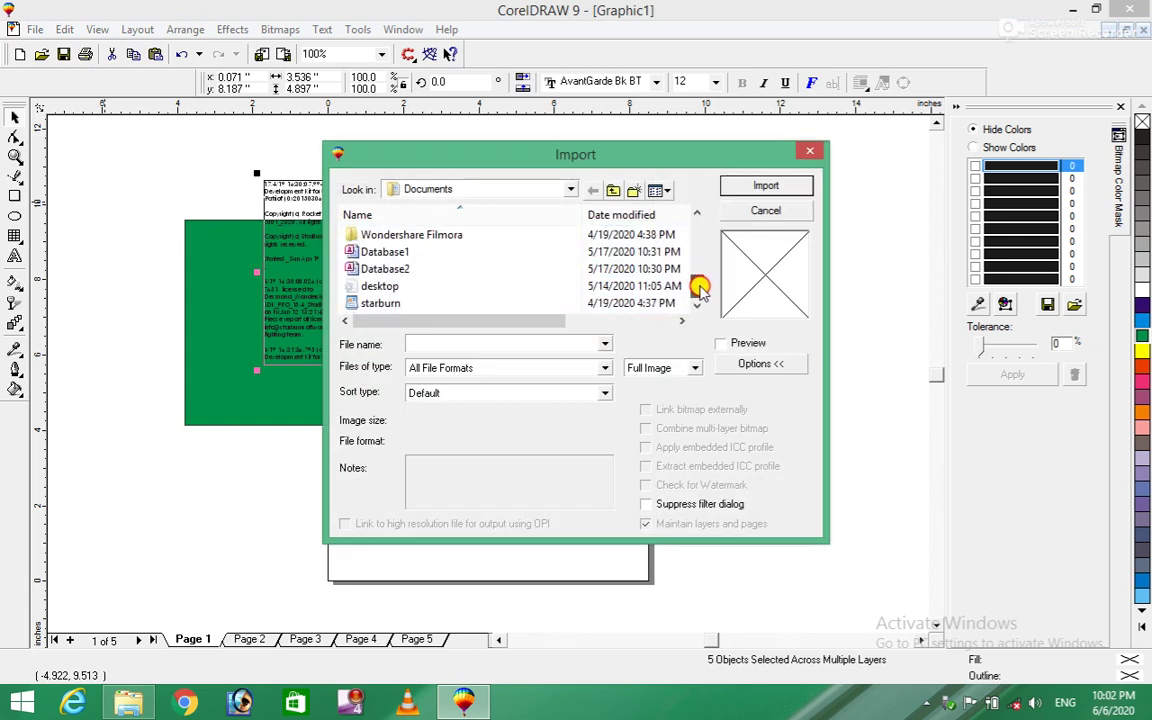
pyautogui.click(404, 271)
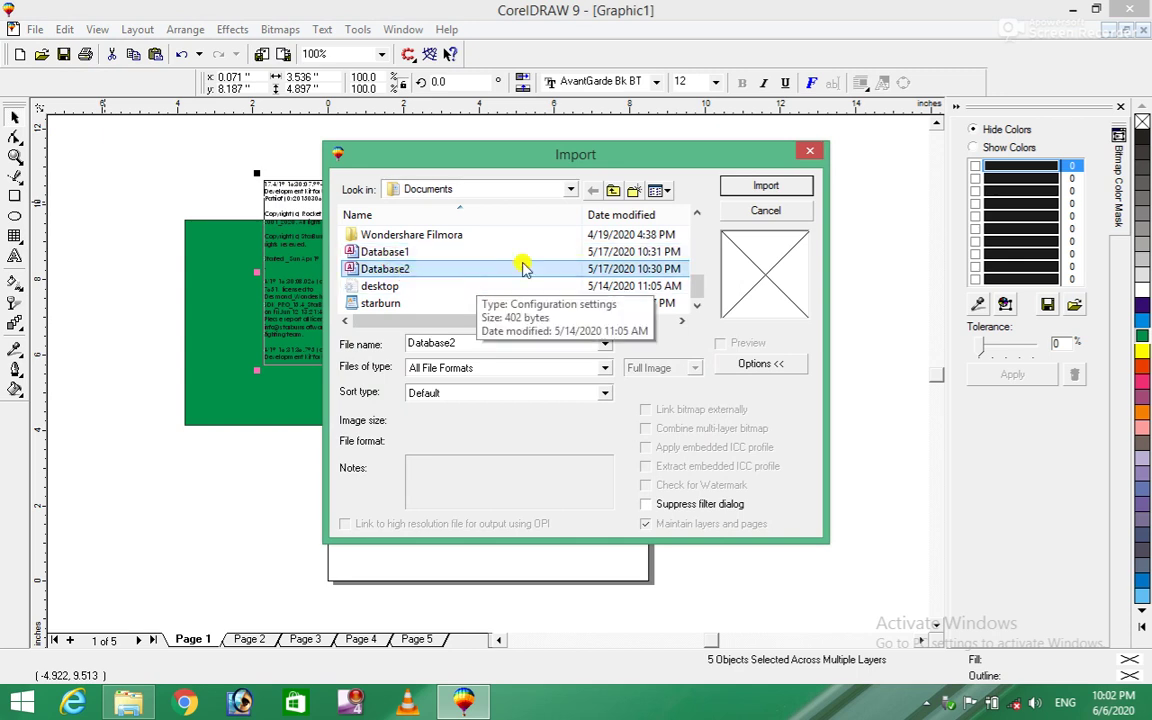
pyautogui.click(800, 190)
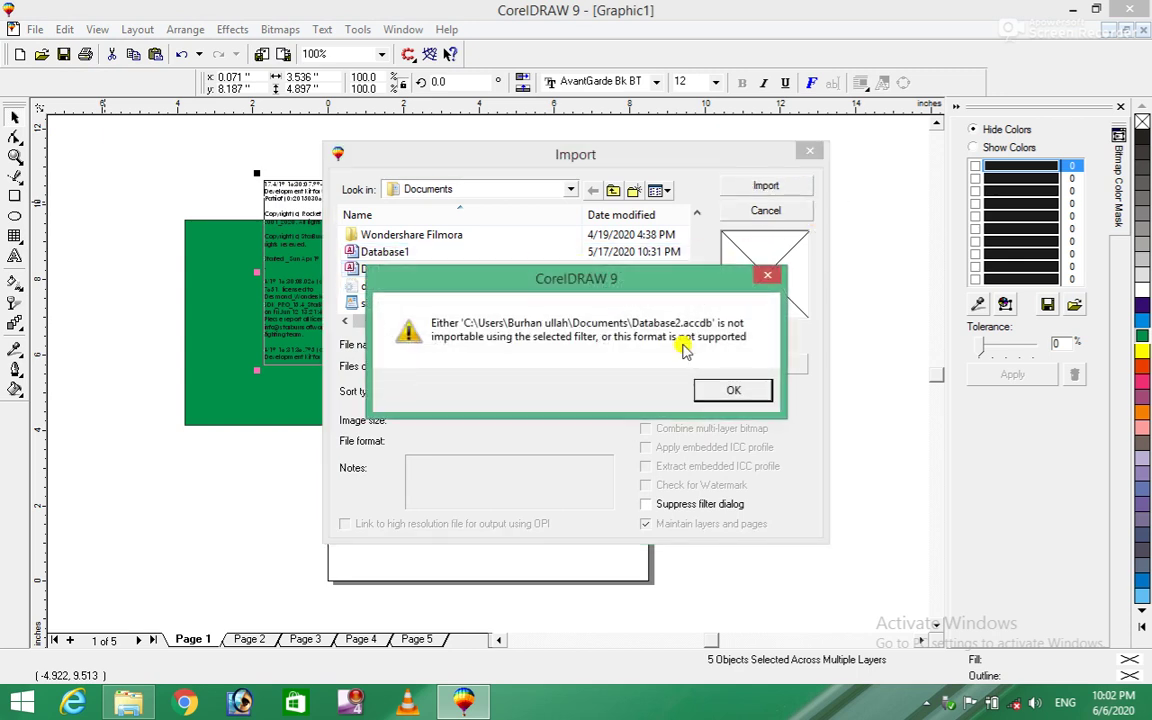
pyautogui.click(717, 389)
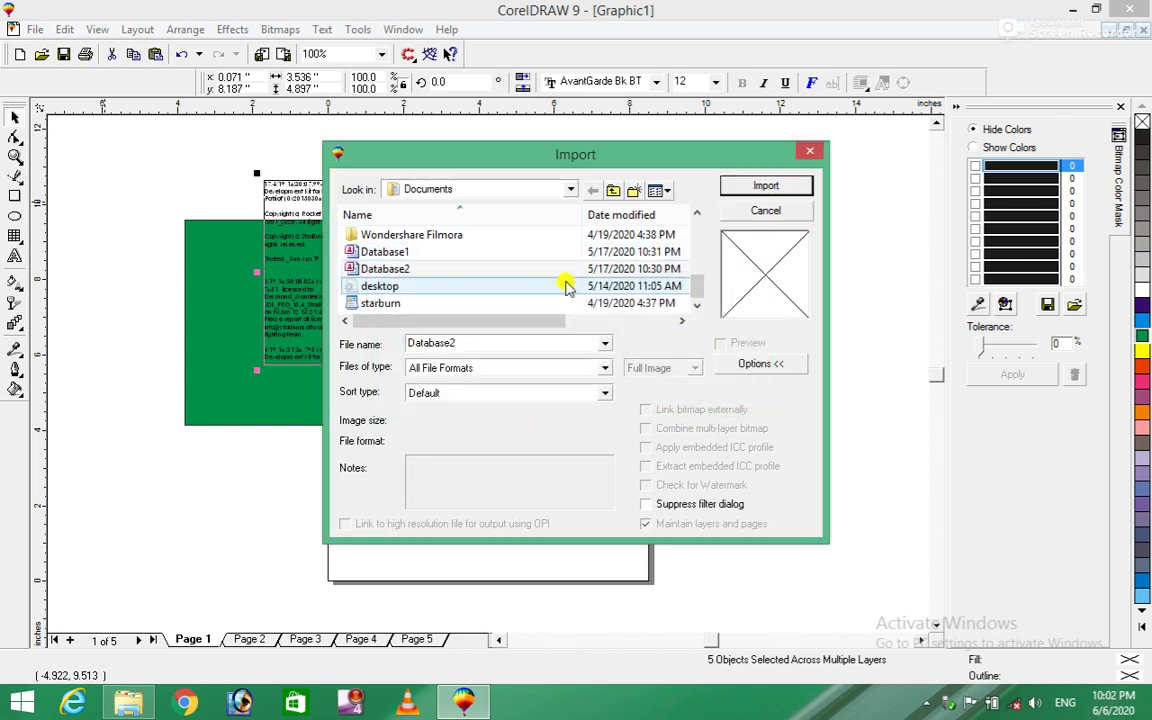
pyautogui.doubleClick(478, 270)
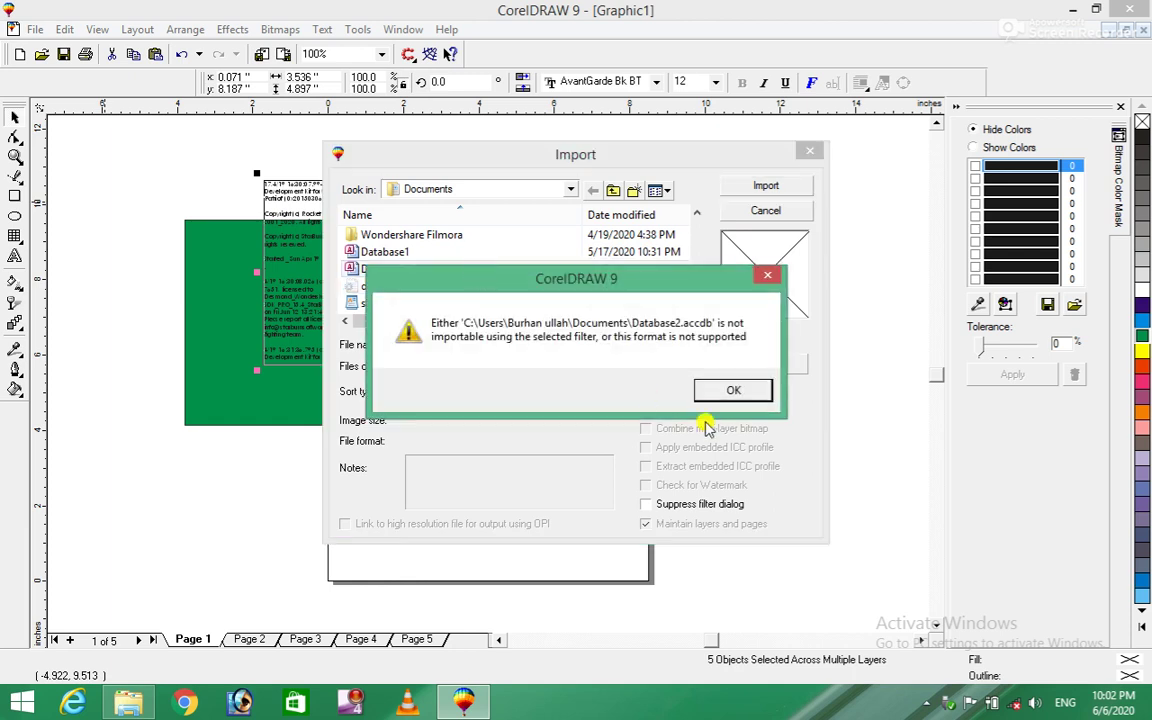
pyautogui.click(733, 391)
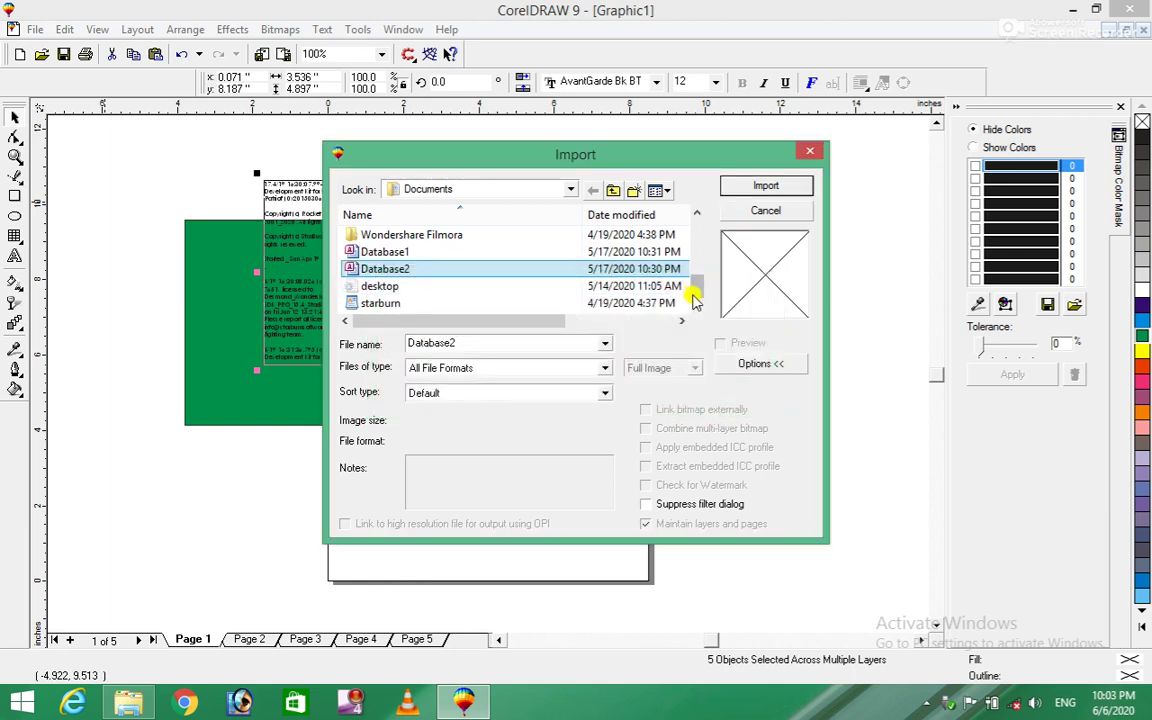
# Import Preview_ENG from the Filmora Simple folder, place it, then undo back to one page.
pyautogui.moveTo(697, 293); pyautogui.dragTo(700, 249)
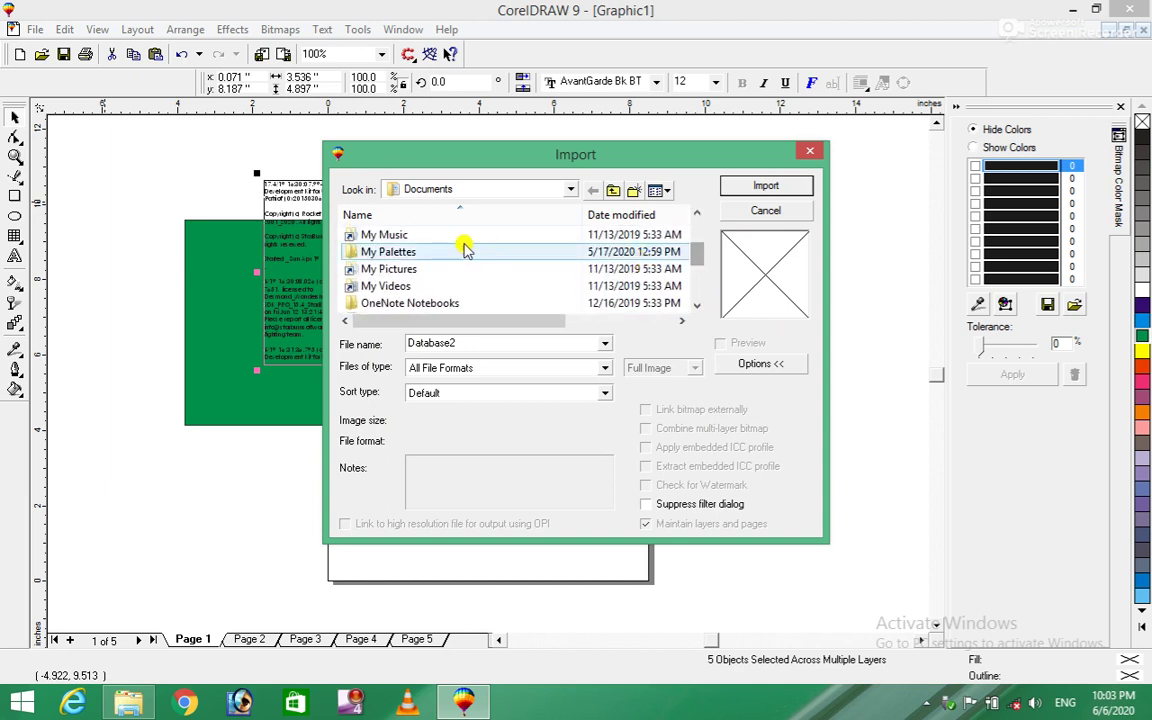
pyautogui.doubleClick(399, 269)
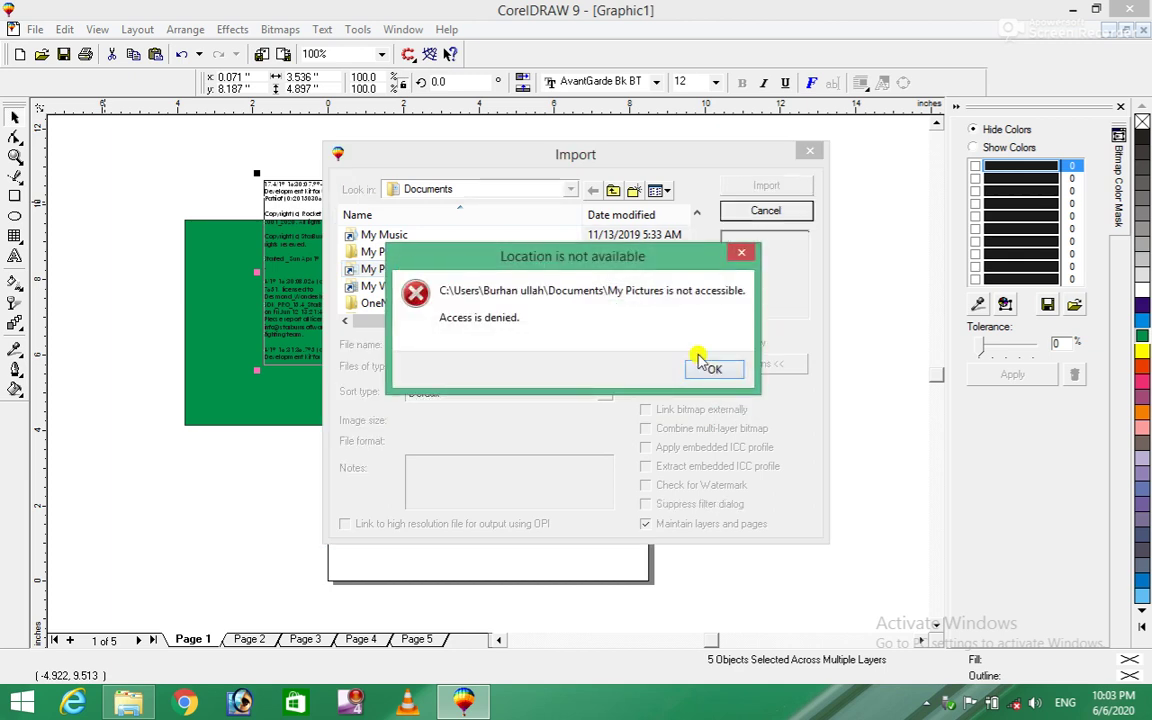
pyautogui.click(703, 371)
pyautogui.scroll(-2, 694, 255)
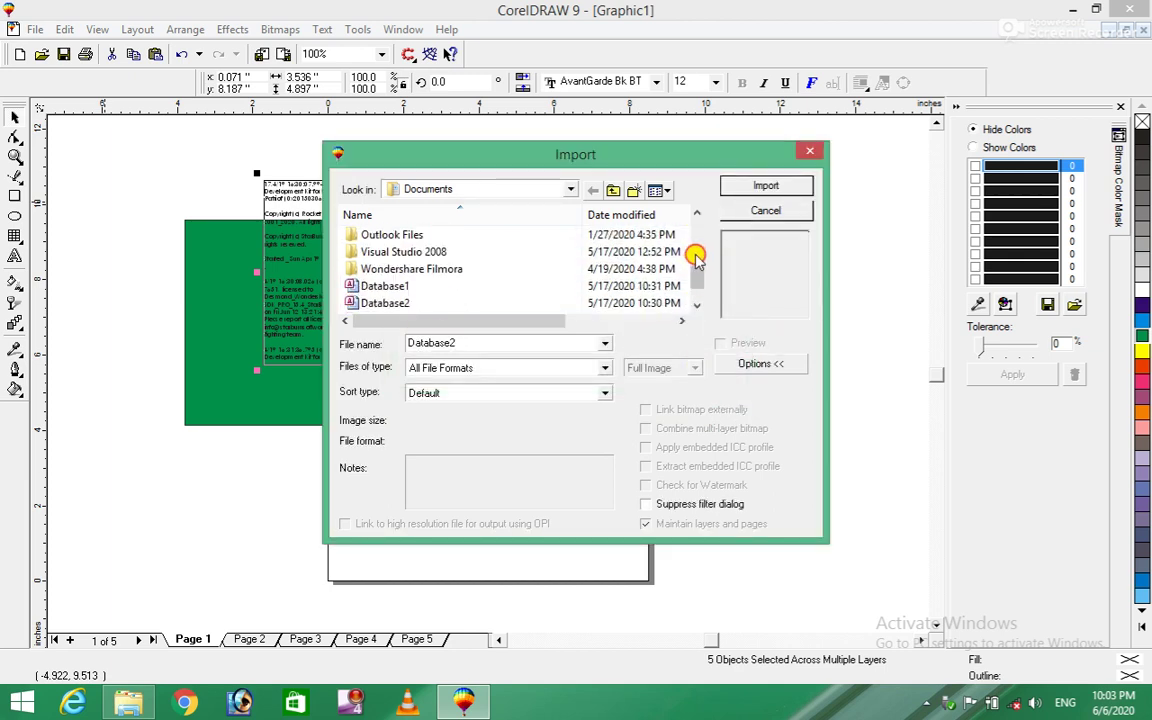
pyautogui.doubleClick(393, 270)
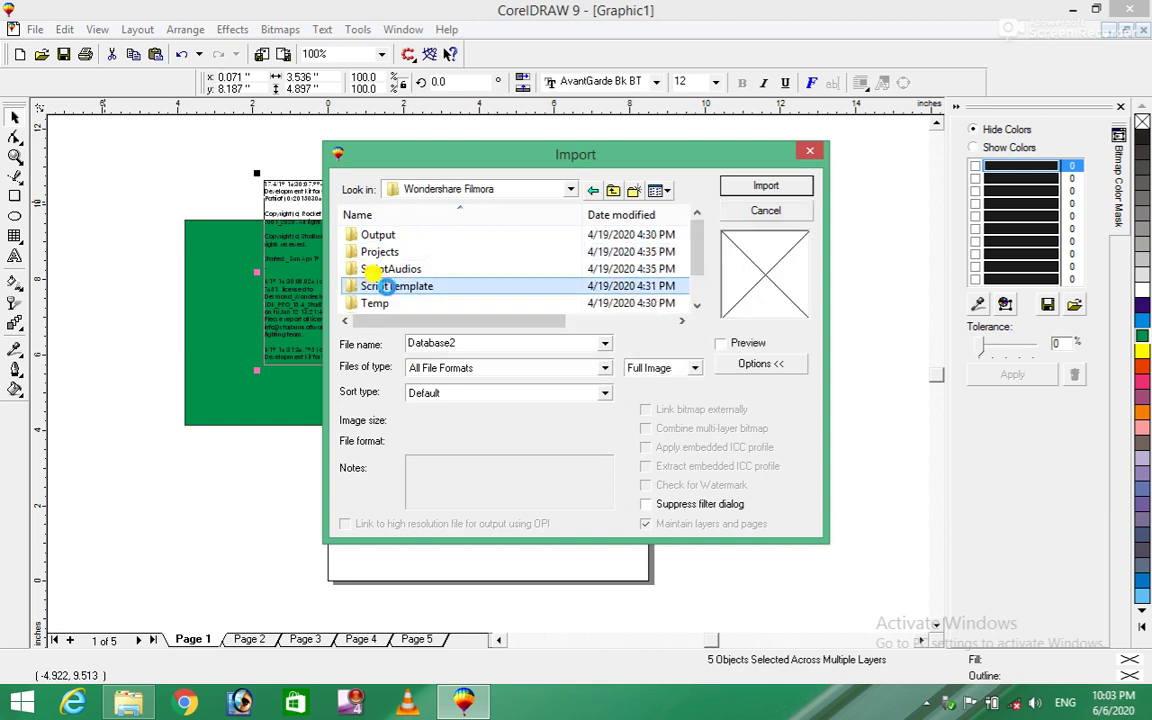
pyautogui.doubleClick(388, 287)
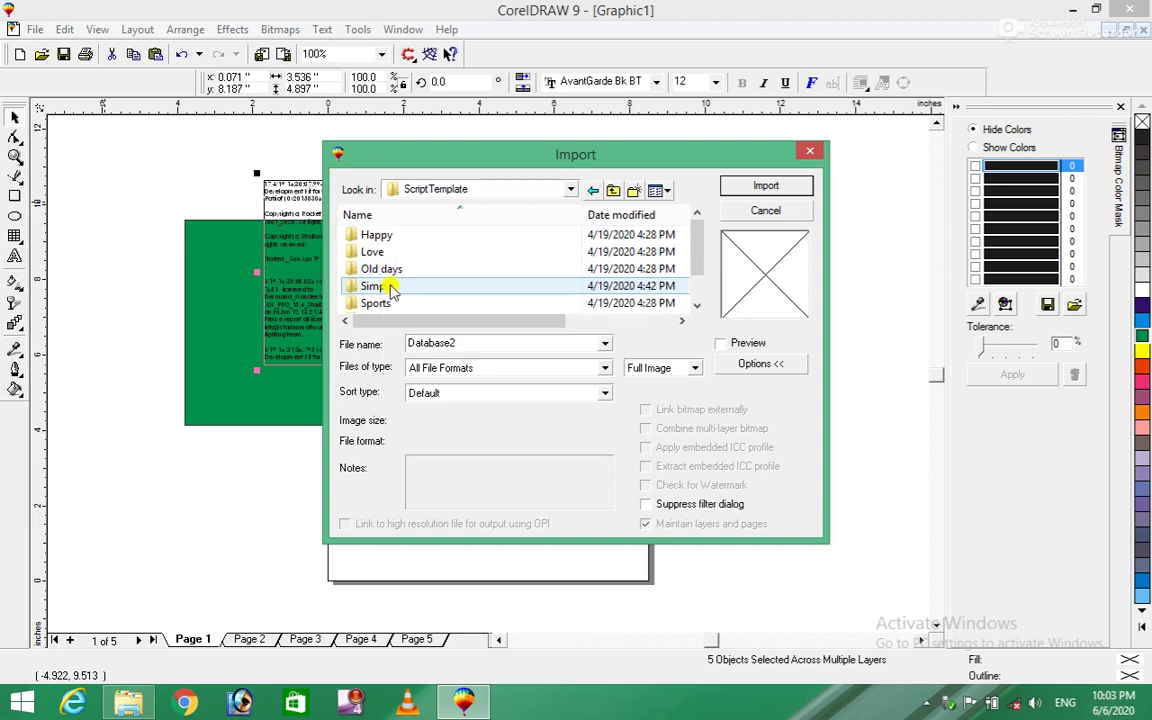
pyautogui.doubleClick(388, 286)
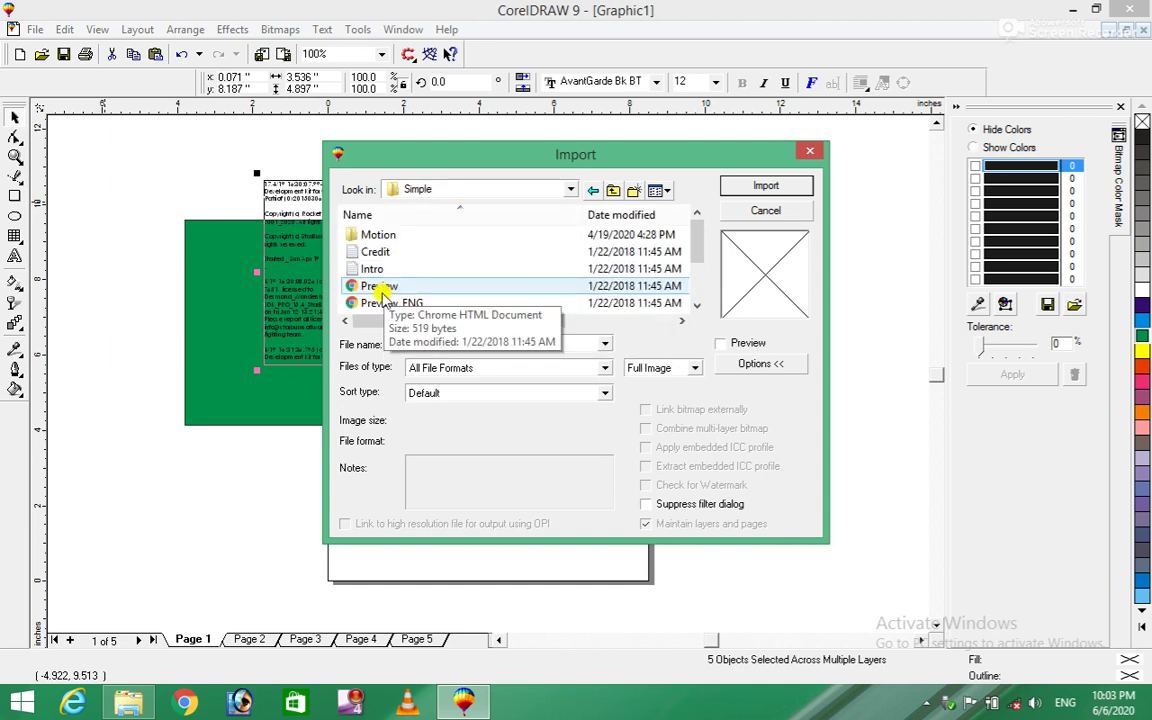
pyautogui.click(380, 304)
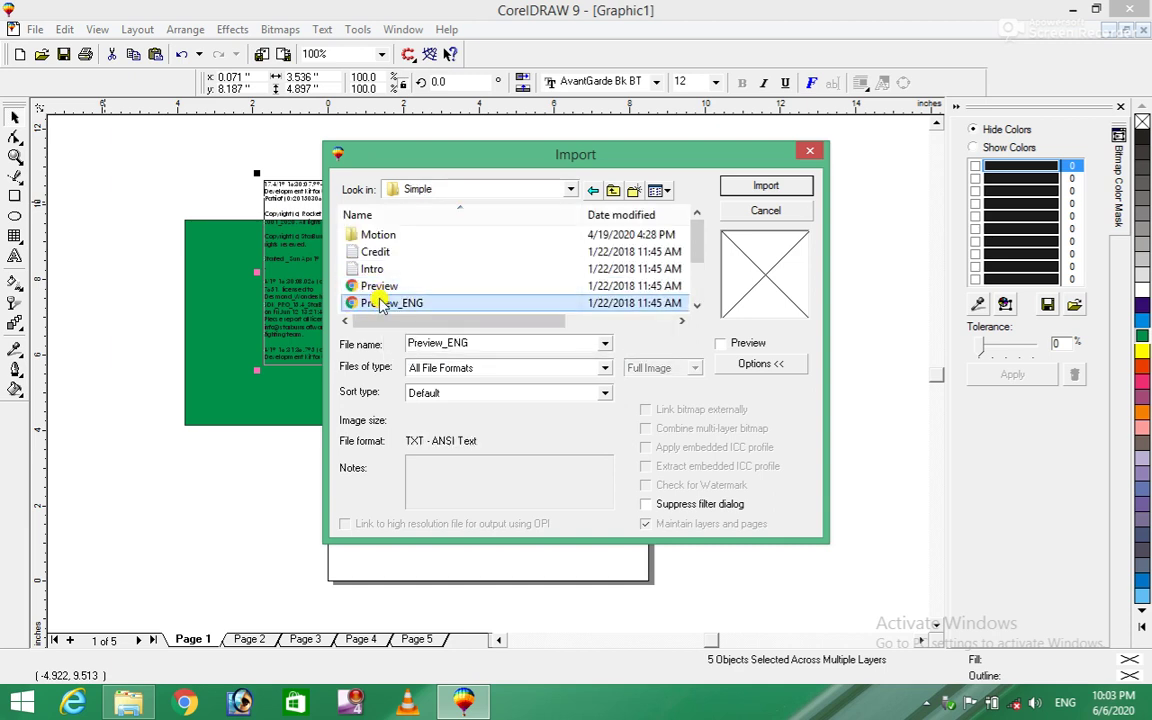
pyautogui.click(750, 184)
pyautogui.moveTo(510, 166); pyautogui.dragTo(691, 411)
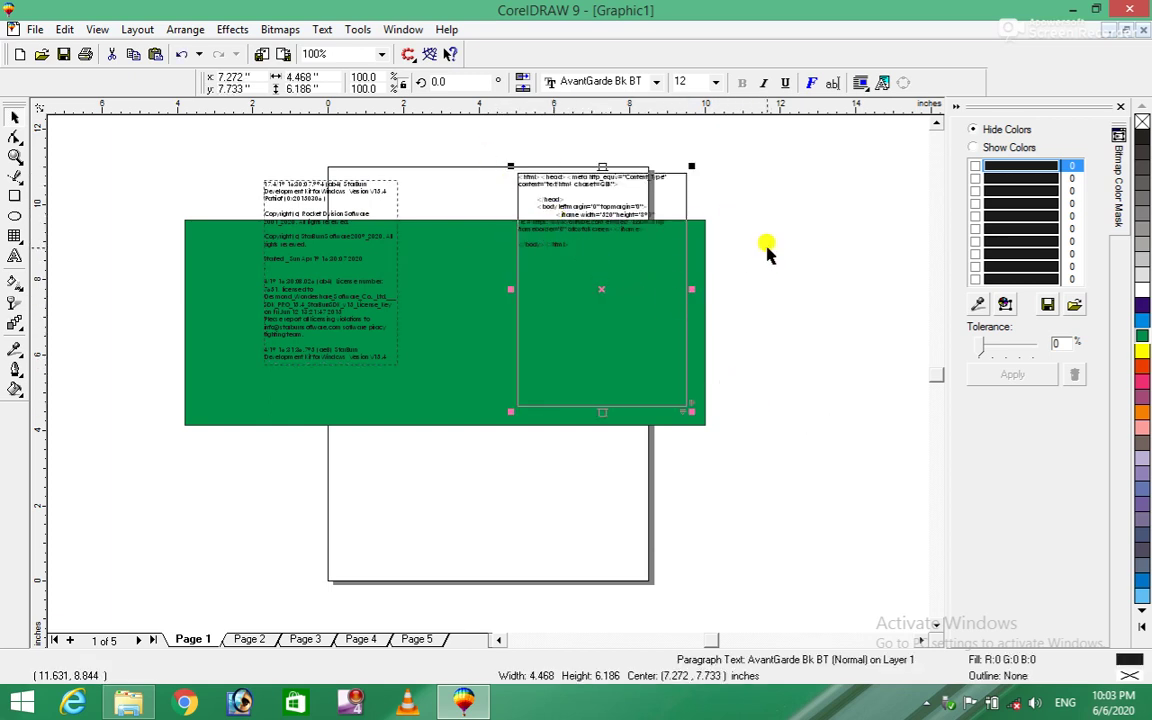
pyautogui.hotkey('ctrl', 'z')
pyautogui.hotkey('ctrl', 'z')
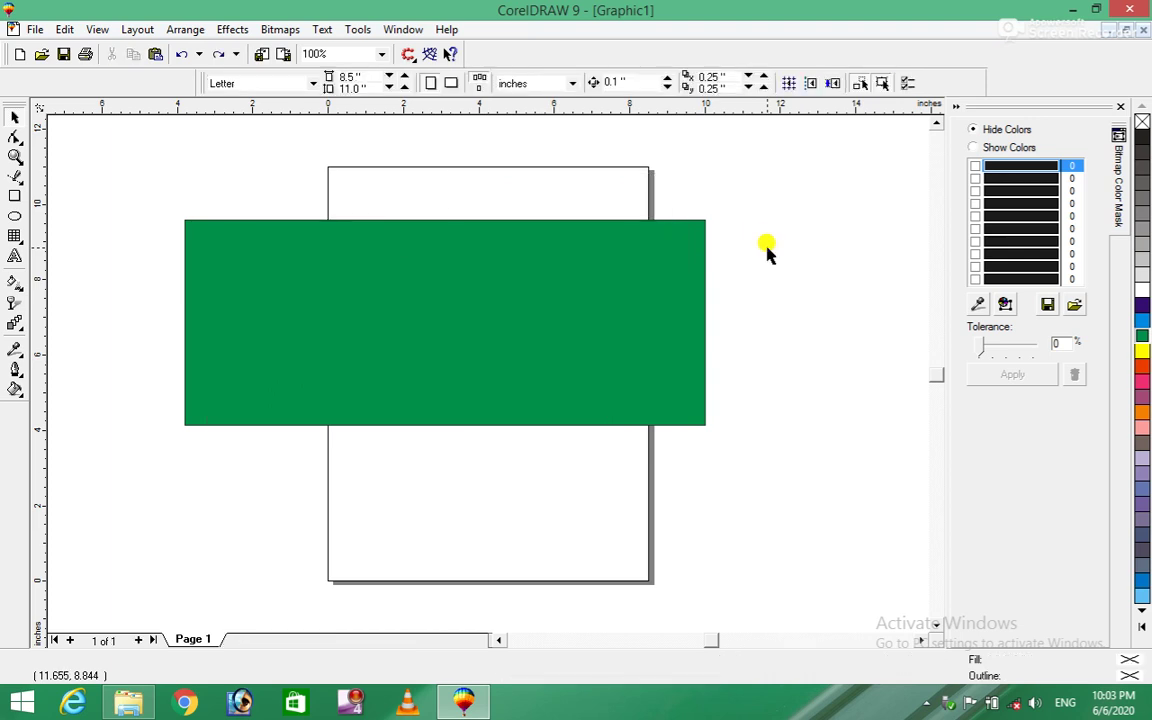
# Export the drawing to the Desktop as JPEG '60', accepting the bitmap and JPEG settings.
pyautogui.click(34, 29)
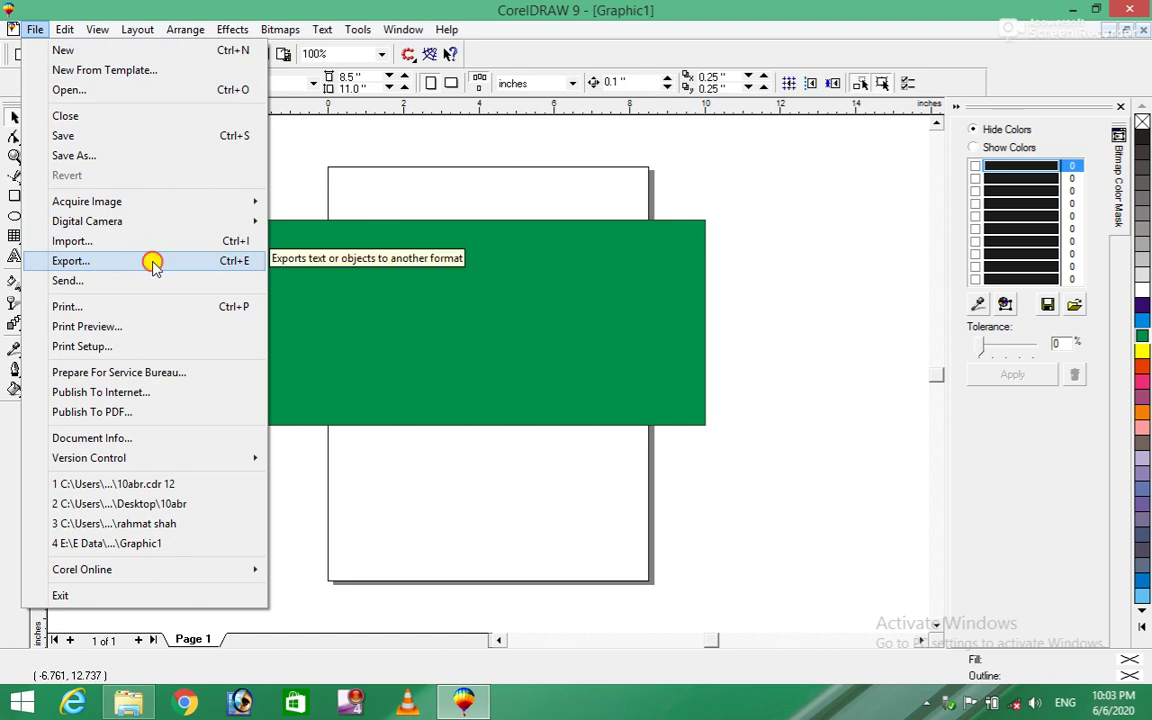
pyautogui.click(152, 262)
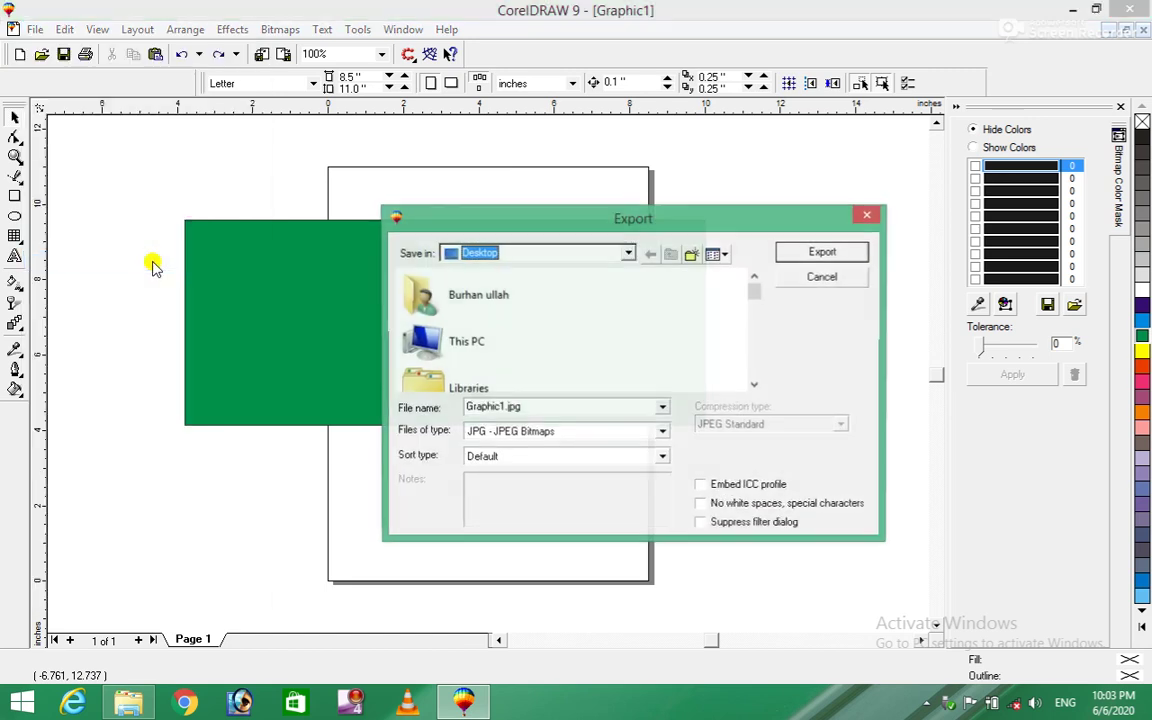
pyautogui.doubleClick(566, 408)
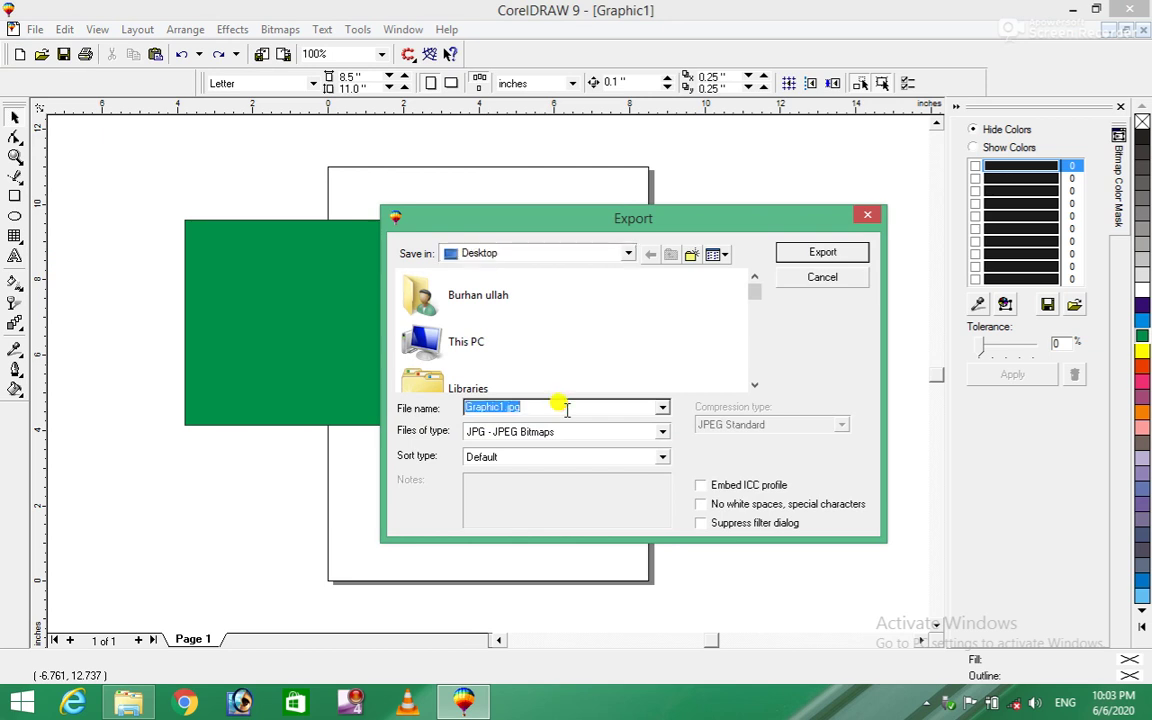
pyautogui.press('BackSpace')
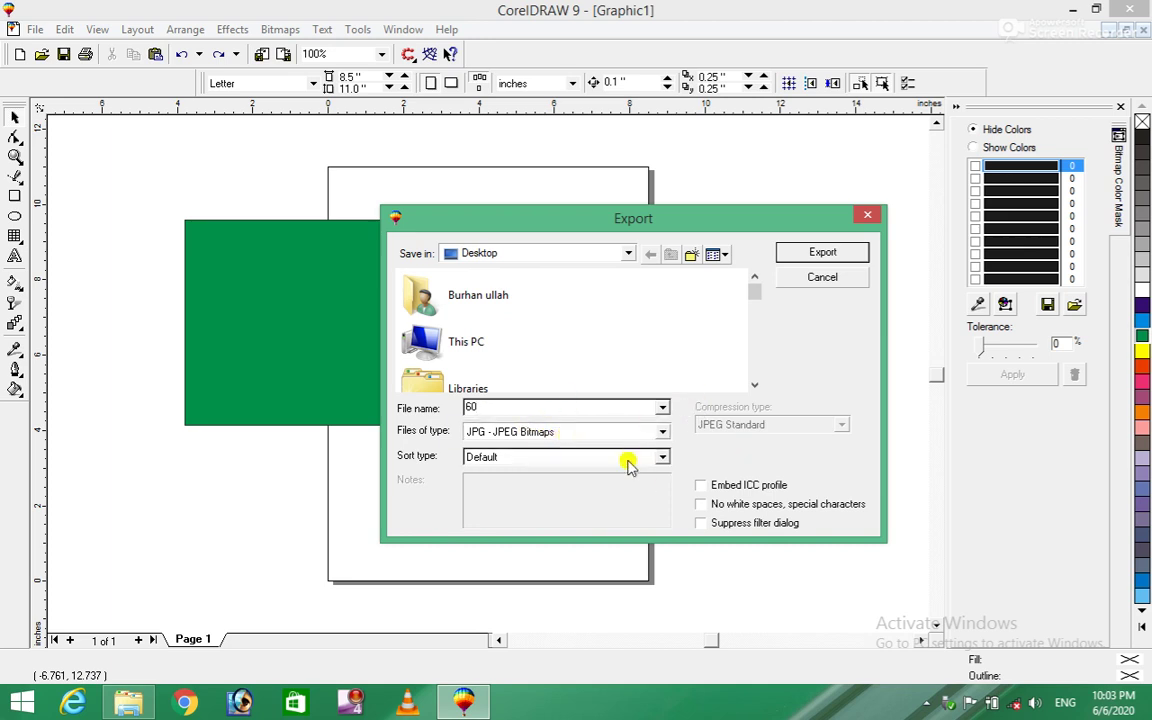
pyautogui.click(660, 433)
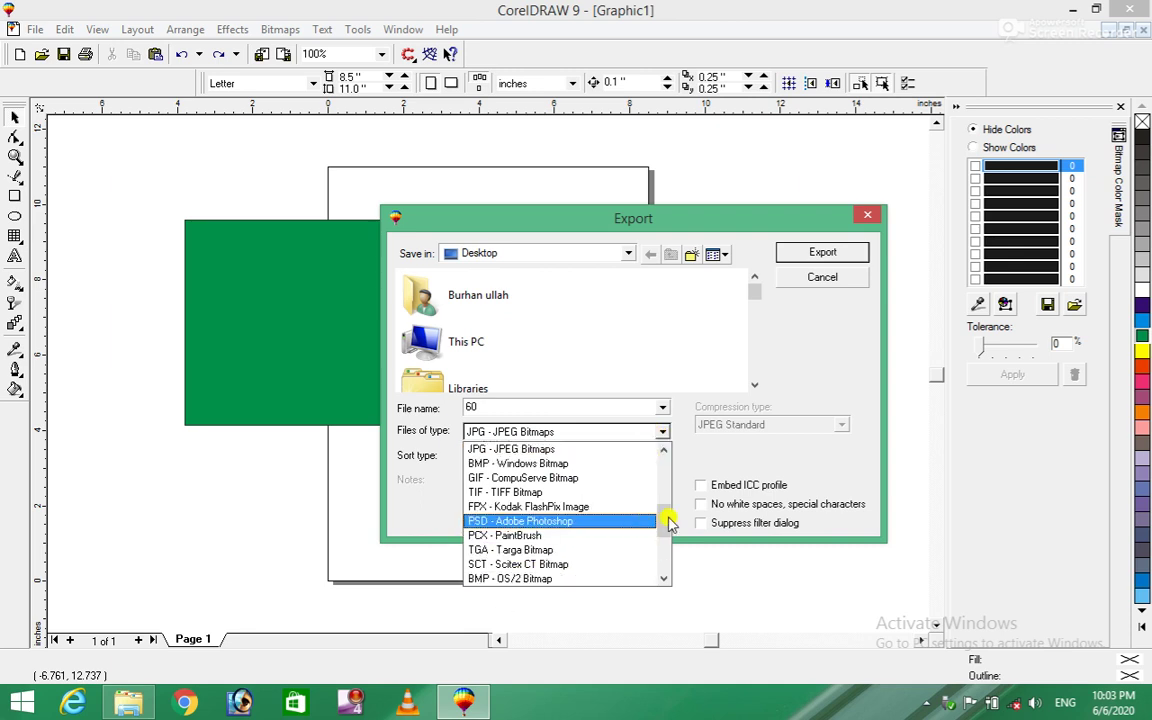
pyautogui.moveTo(668, 524); pyautogui.dragTo(668, 445)
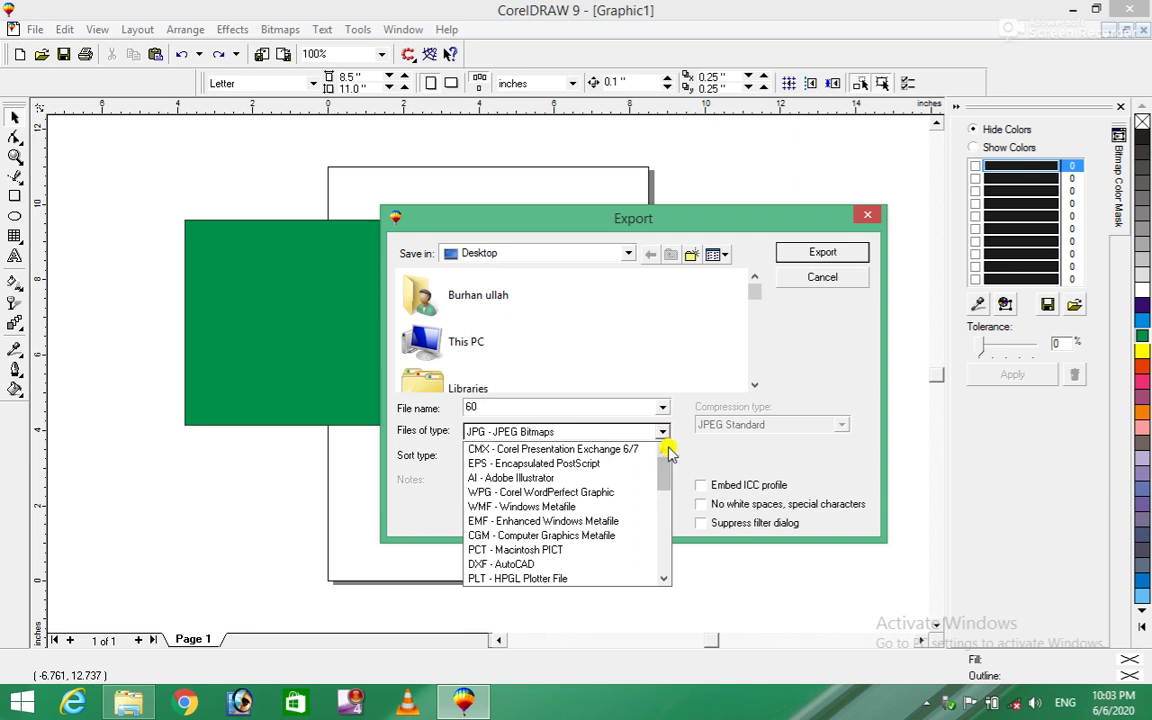
pyautogui.click(655, 434)
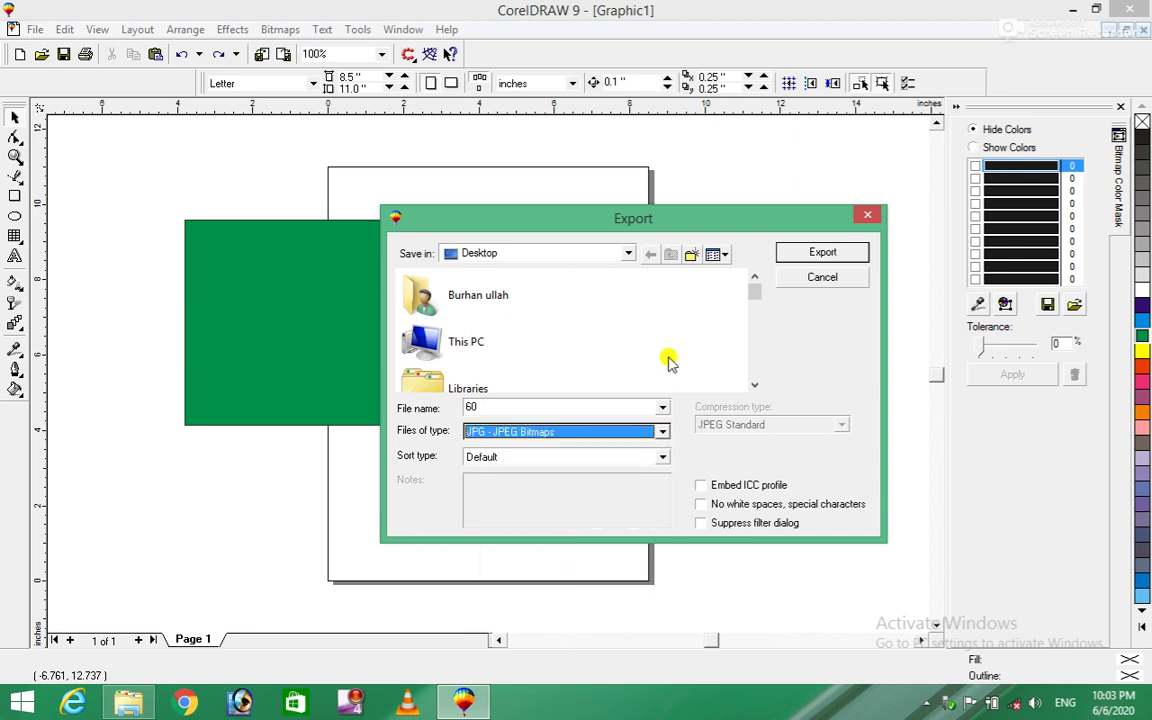
pyautogui.click(830, 251)
pyautogui.click(182, 289)
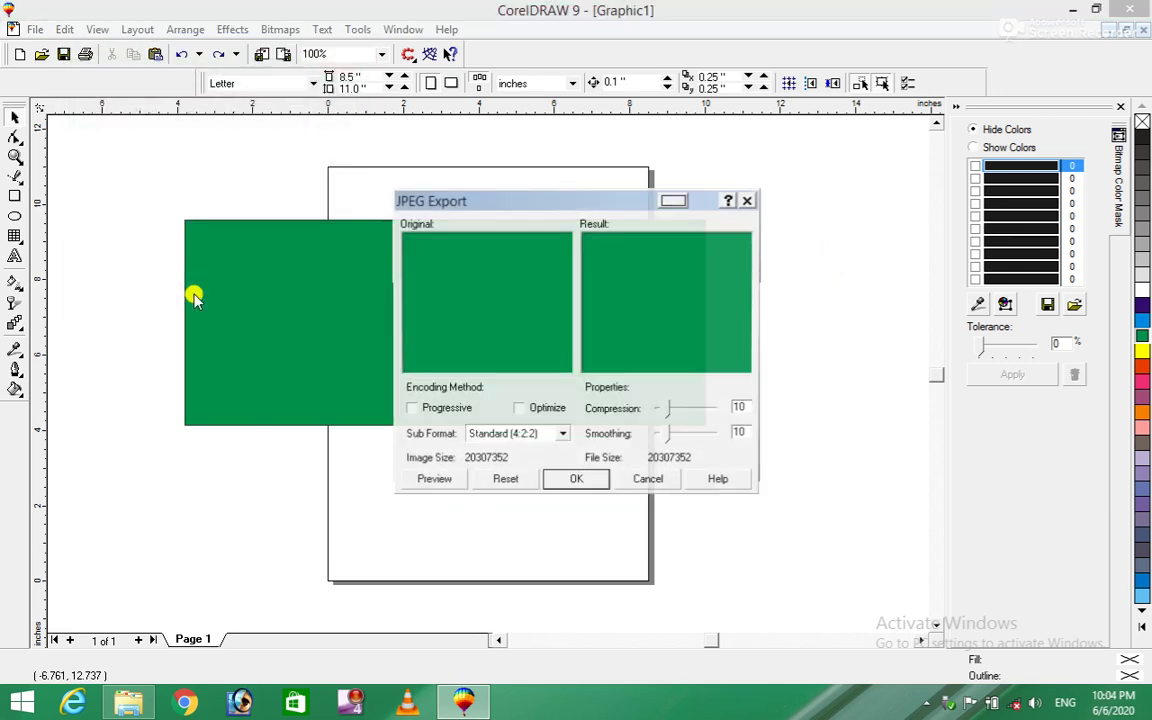
pyautogui.click(552, 479)
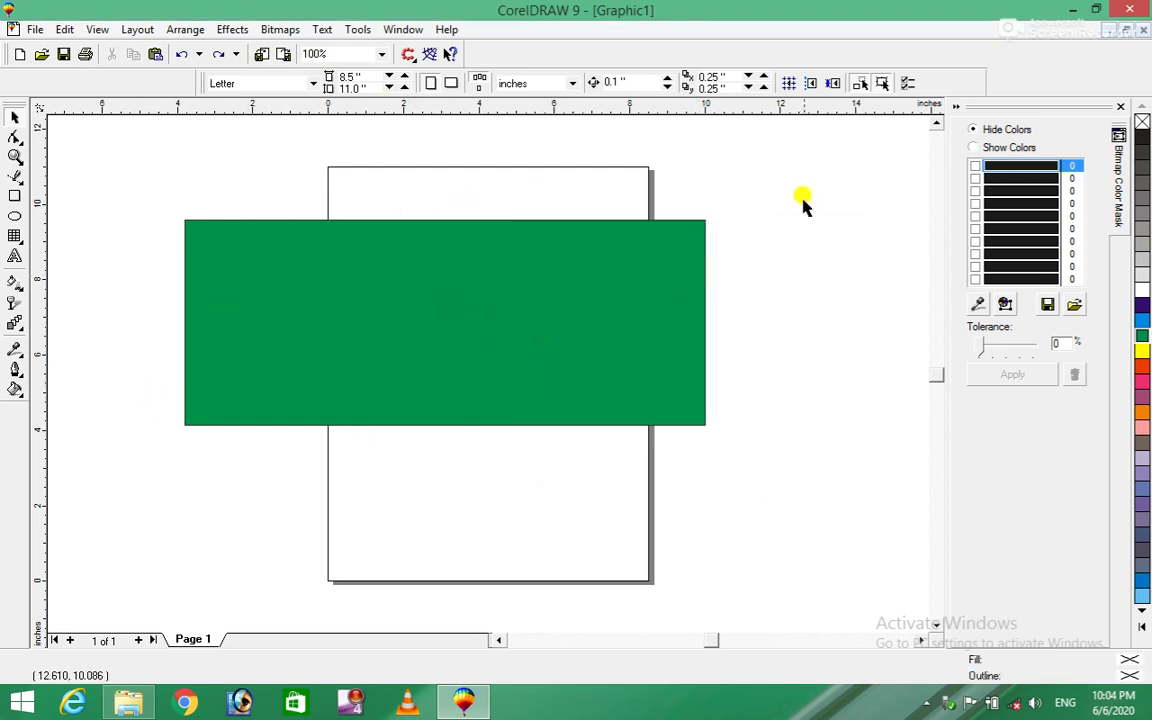
pyautogui.click(1077, 12)
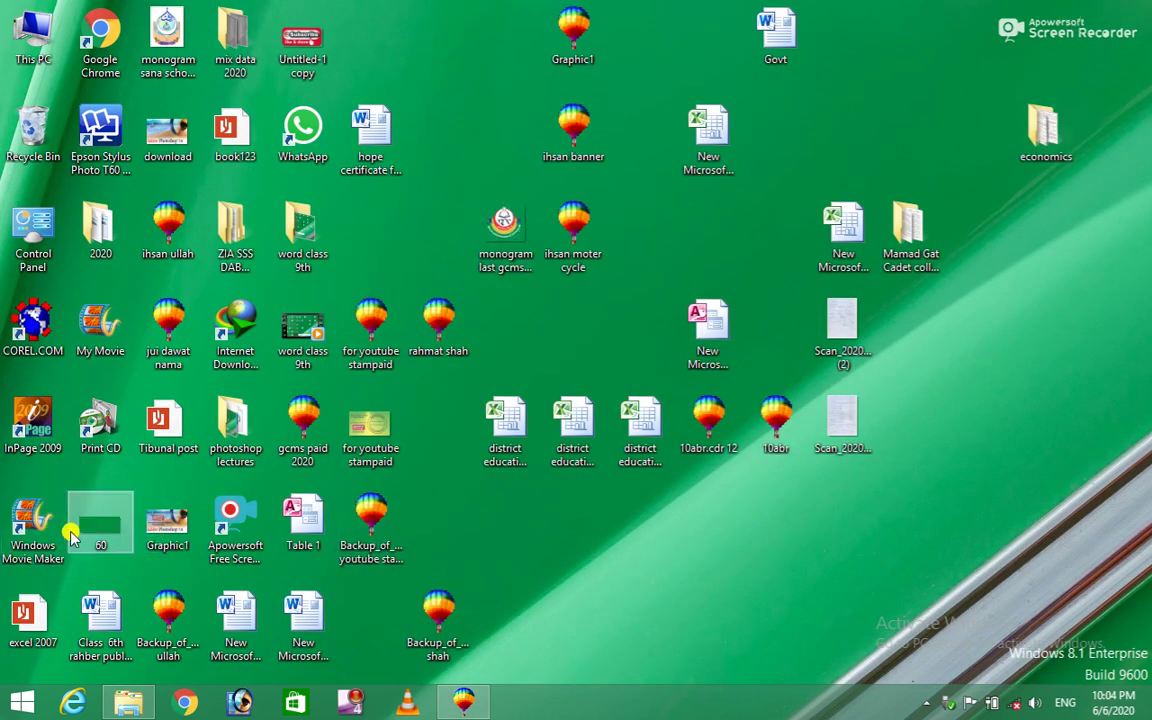
pyautogui.doubleClick(101, 524)
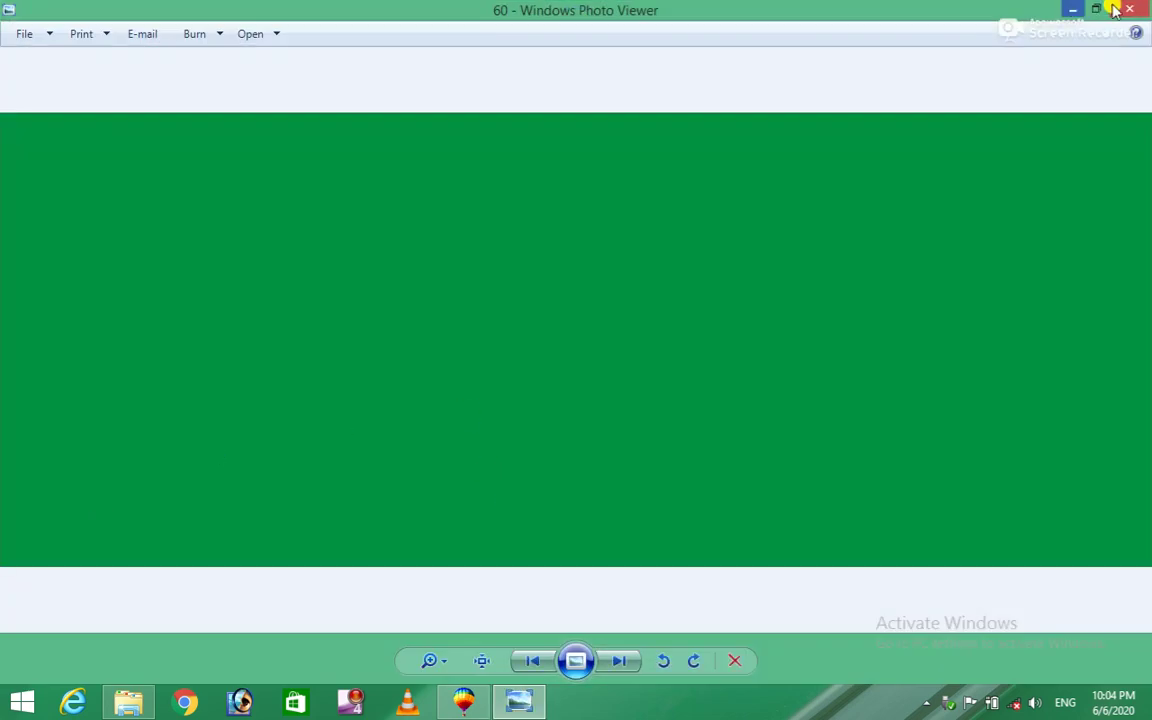
pyautogui.click(1130, 10)
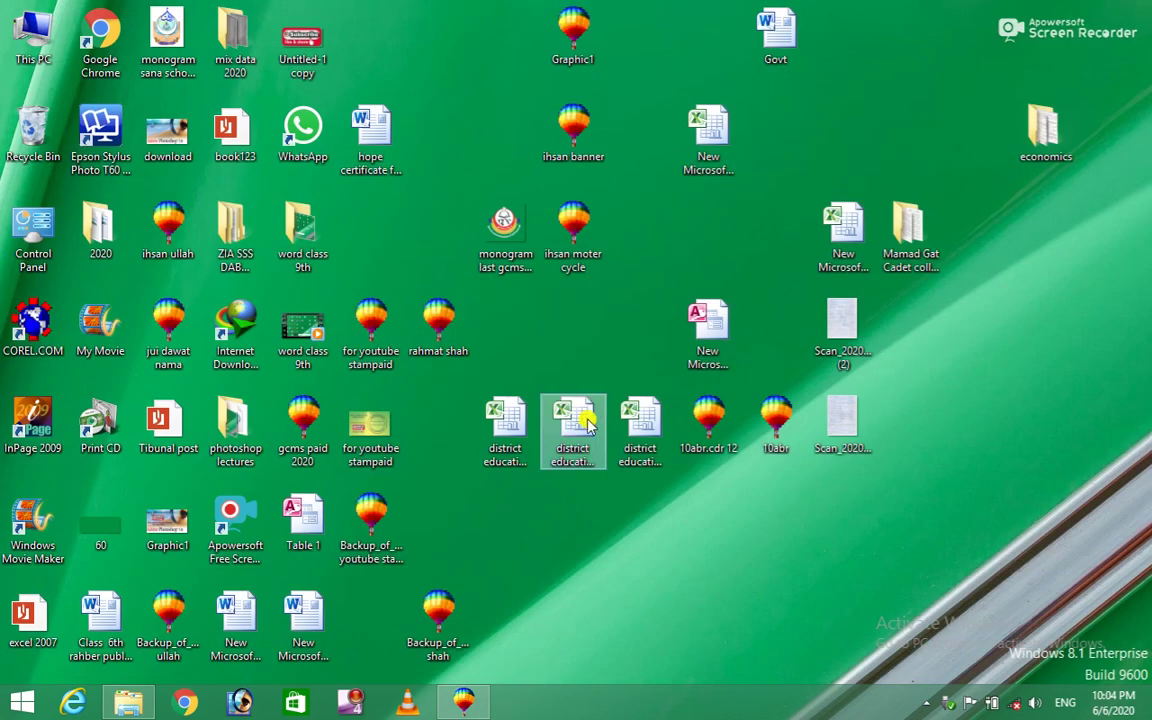
# Add the name text on the green rectangle and enlarge it.
pyautogui.click(455, 707)
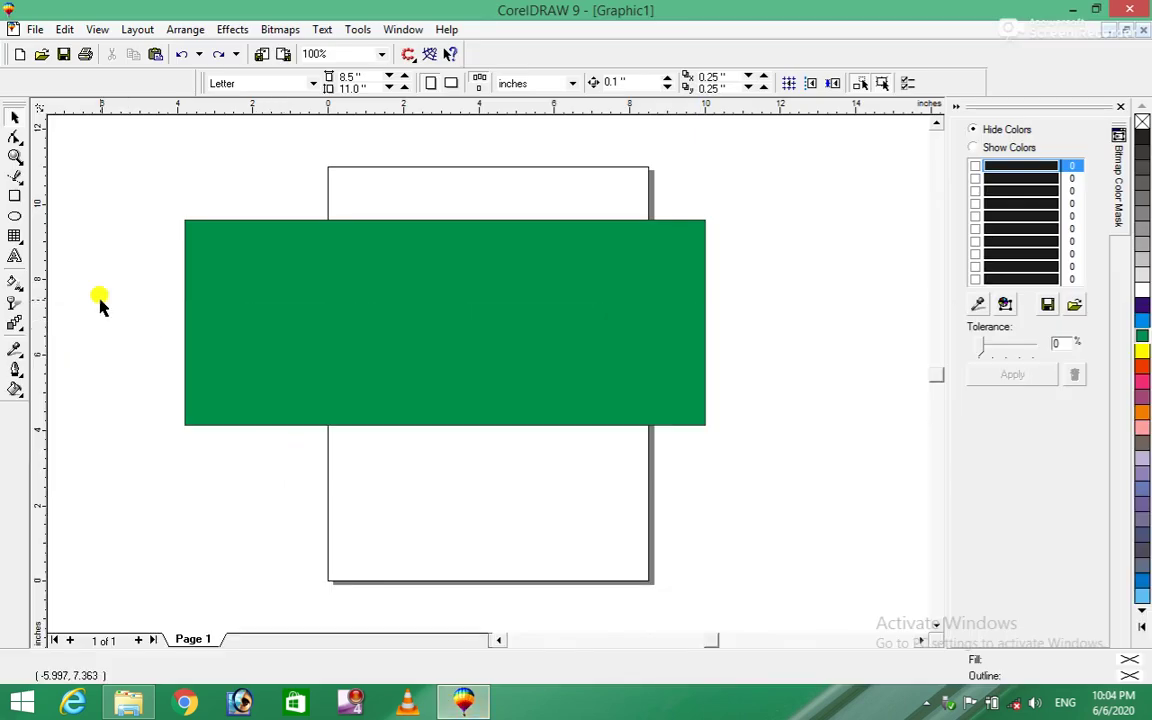
pyautogui.click(16, 256)
pyautogui.click(229, 297)
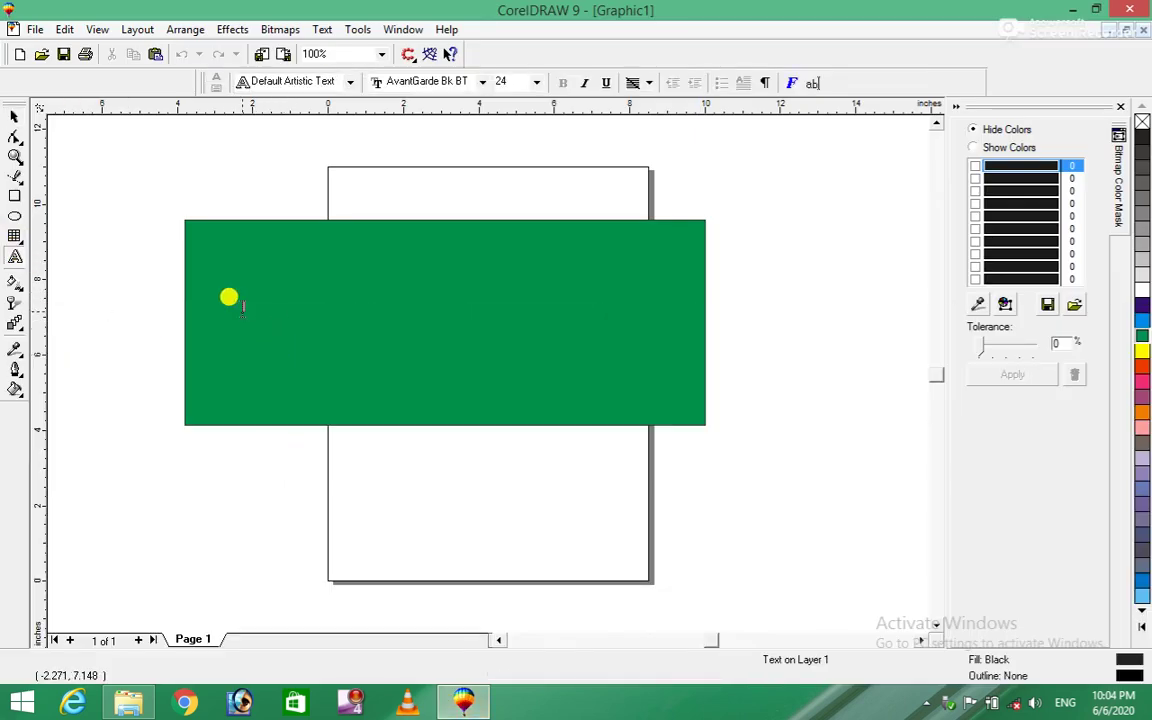
pyautogui.write('an Ullah')
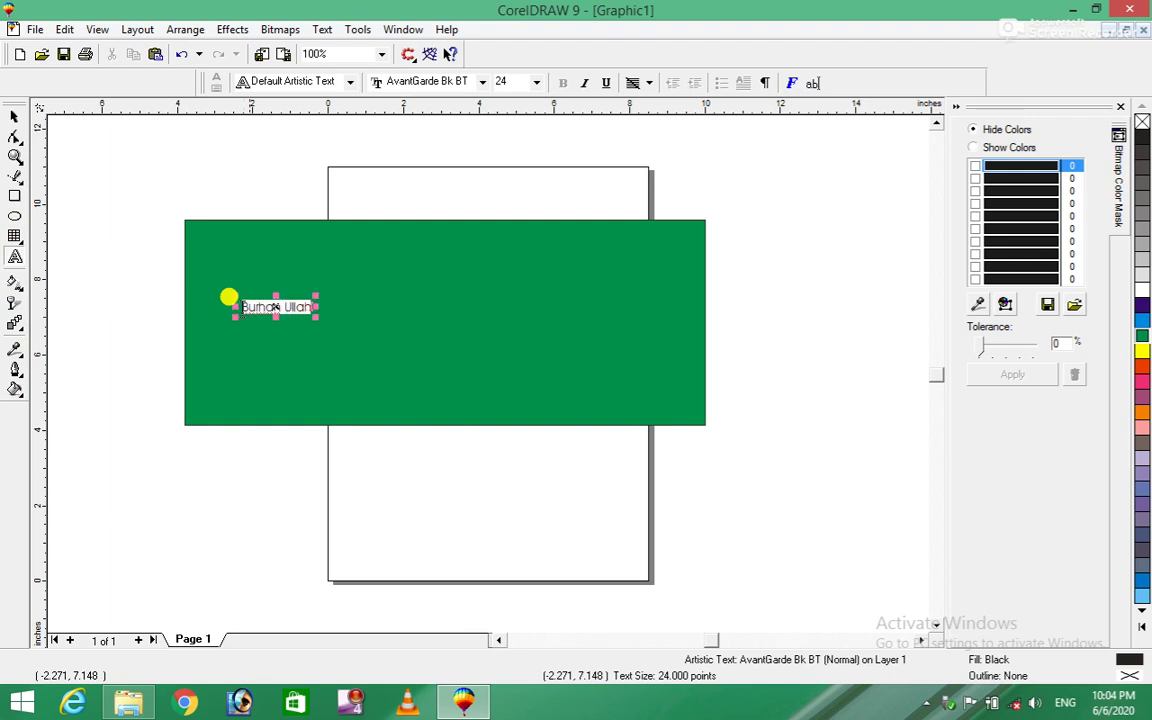
pyautogui.moveTo(316, 318); pyautogui.dragTo(621, 463)
pyautogui.click(840, 363)
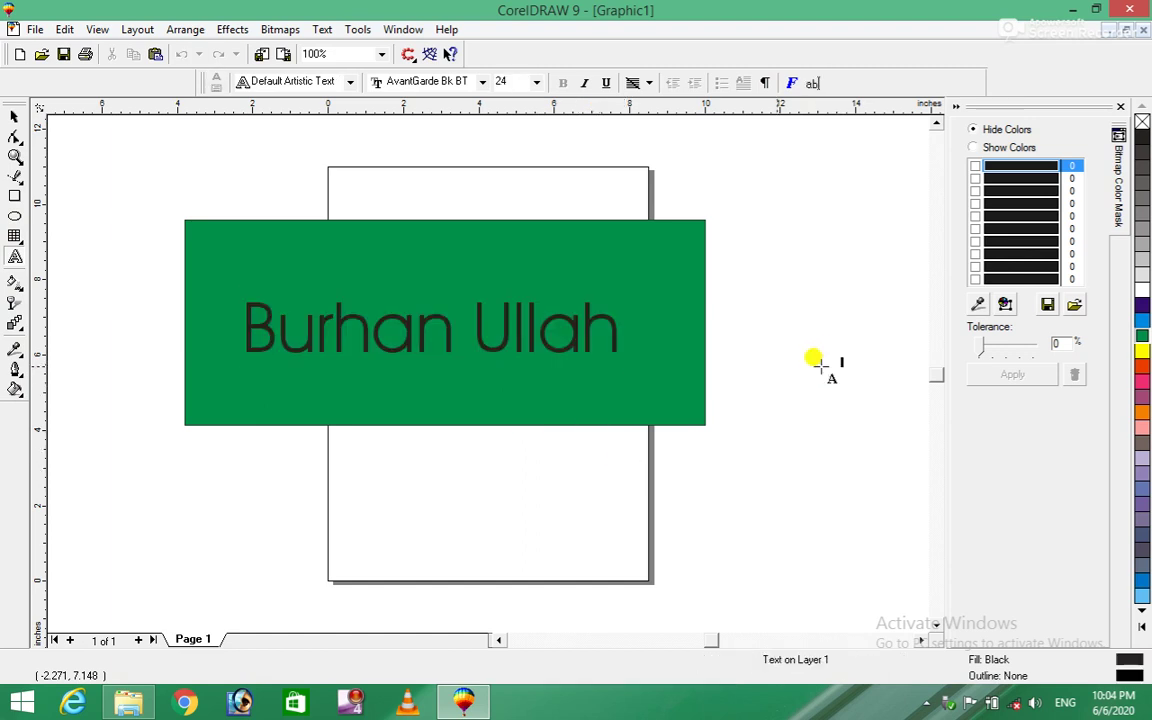
pyautogui.click(14, 116)
# Select the whole name text and turn it white.
pyautogui.click(15, 256)
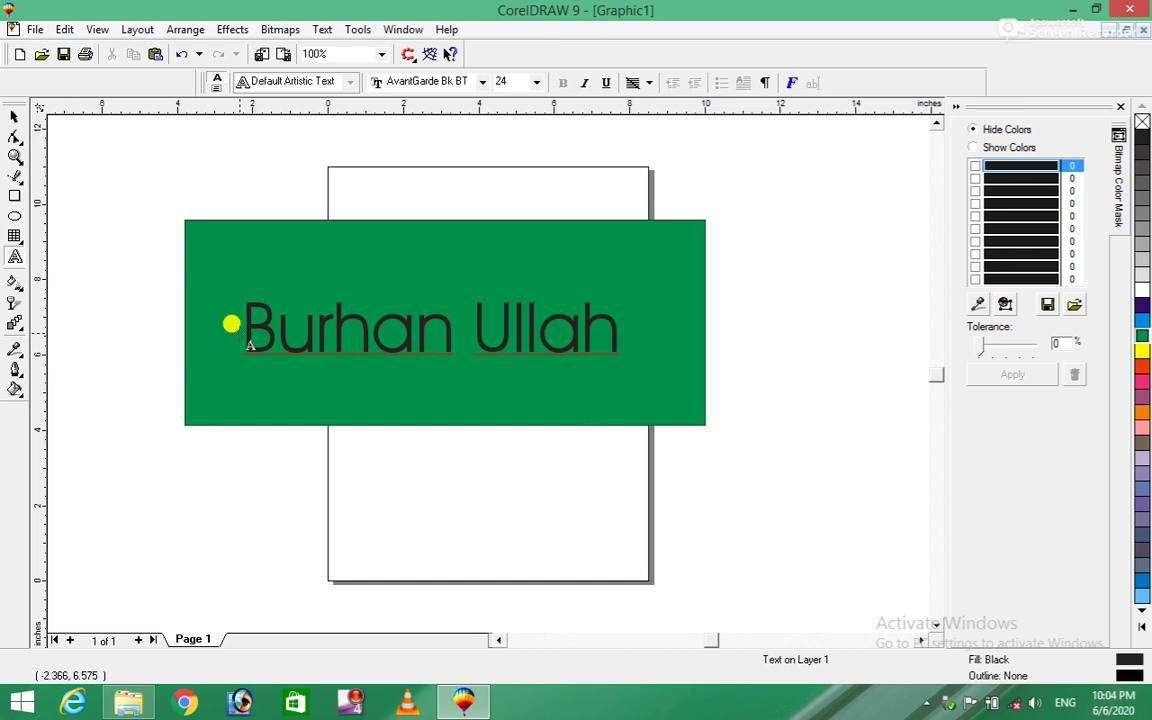
pyautogui.moveTo(231, 321); pyautogui.dragTo(495, 337)
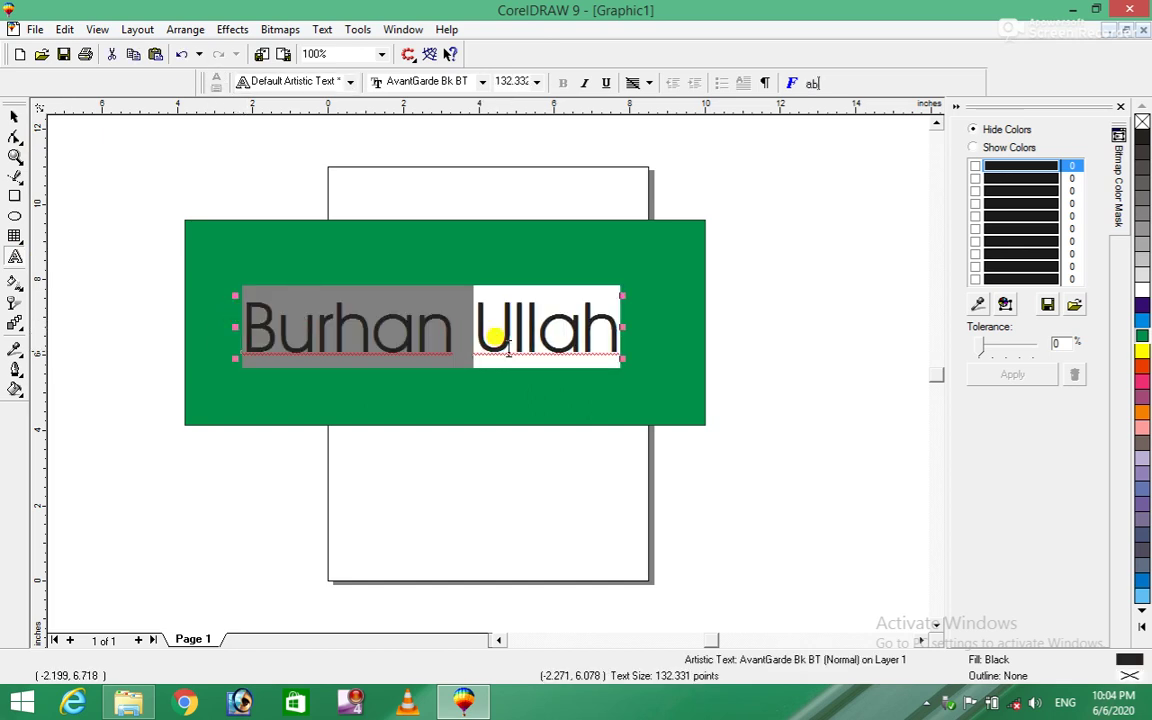
pyautogui.moveTo(231, 312); pyautogui.dragTo(671, 350)
pyautogui.click(1141, 290)
pyautogui.click(808, 238)
pyautogui.click(13, 118)
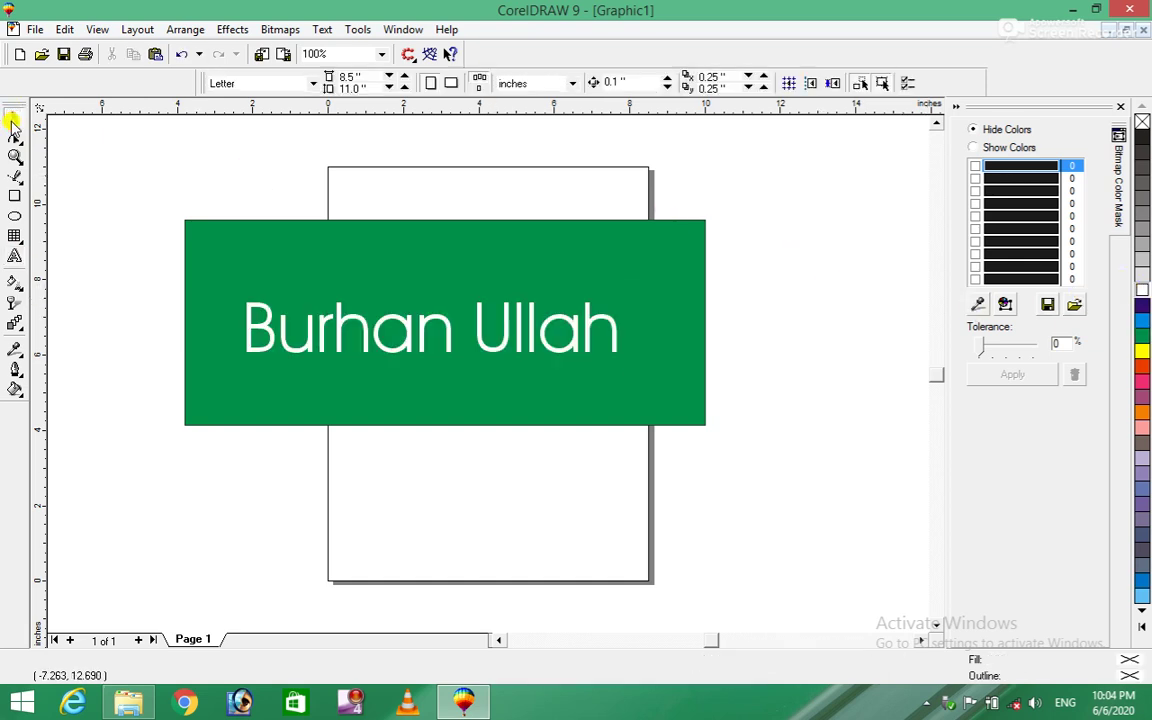
# Re-export the drawing as JPEG '60' to the Desktop with the default bitmap and JPEG settings.
pyautogui.click(34, 29)
pyautogui.click(74, 261)
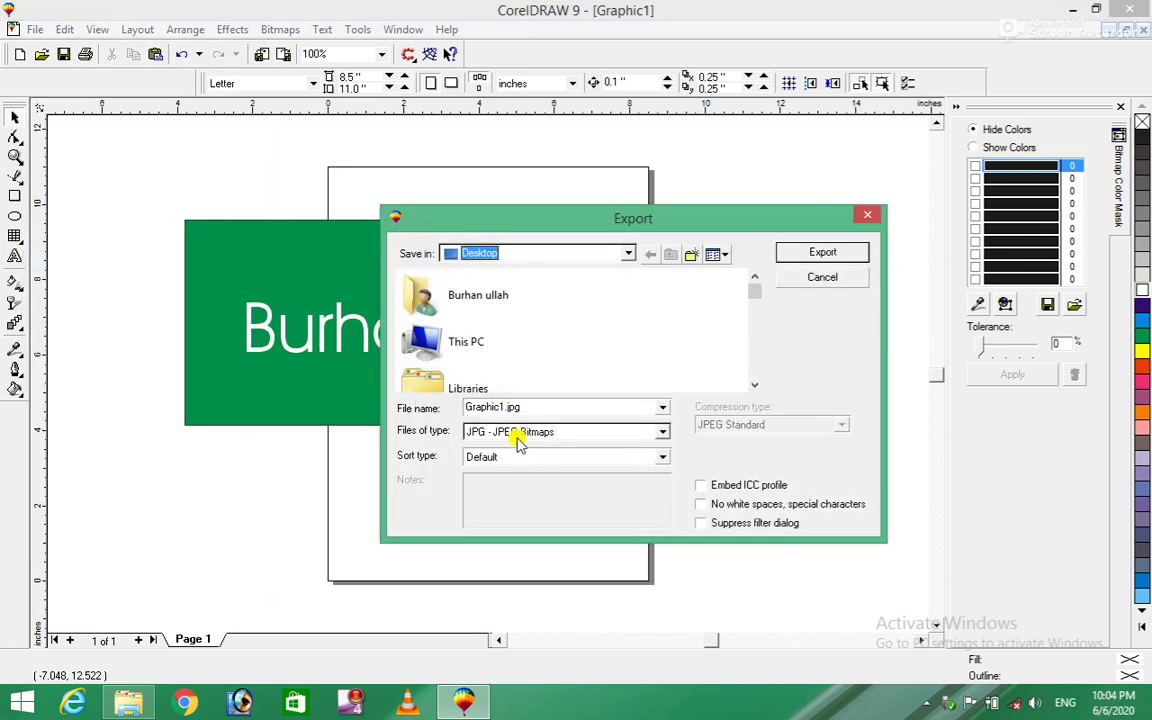
pyautogui.doubleClick(528, 407)
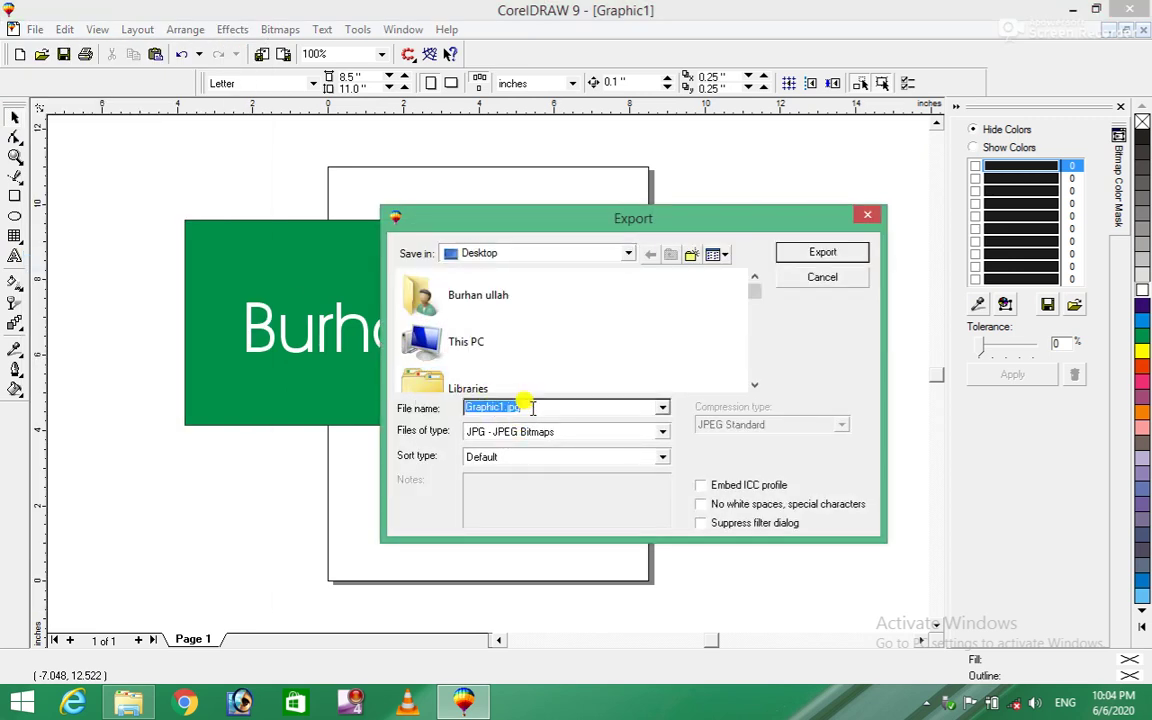
pyautogui.write('60')
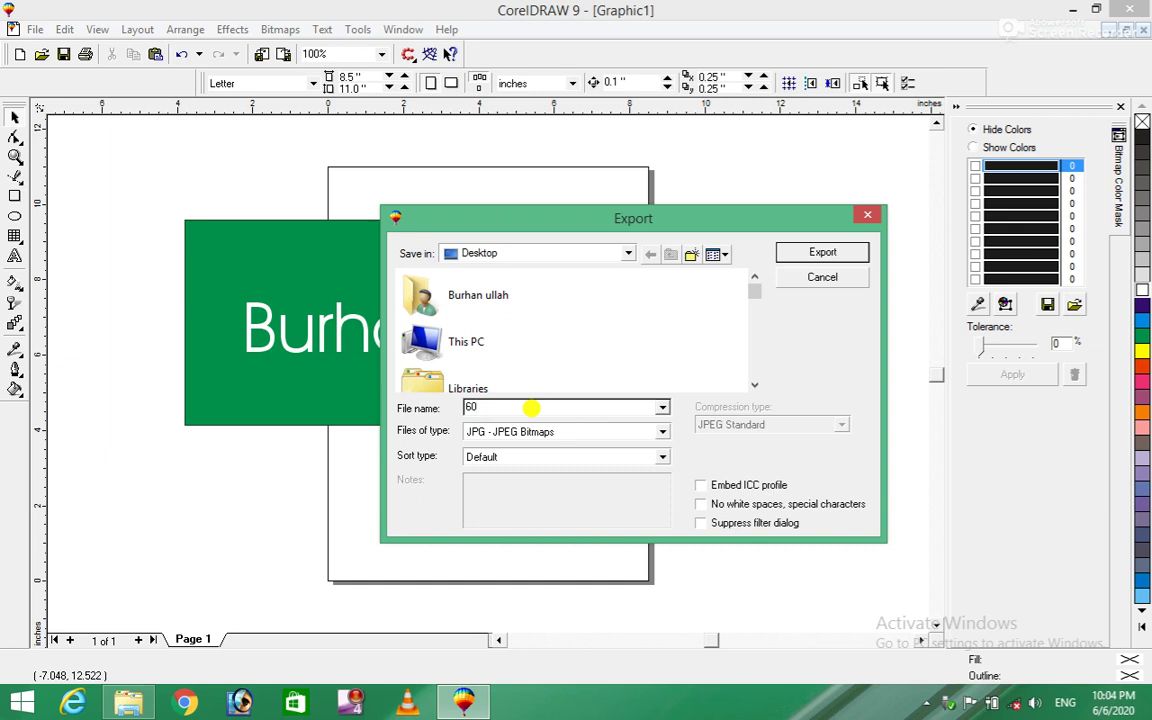
pyautogui.click(822, 253)
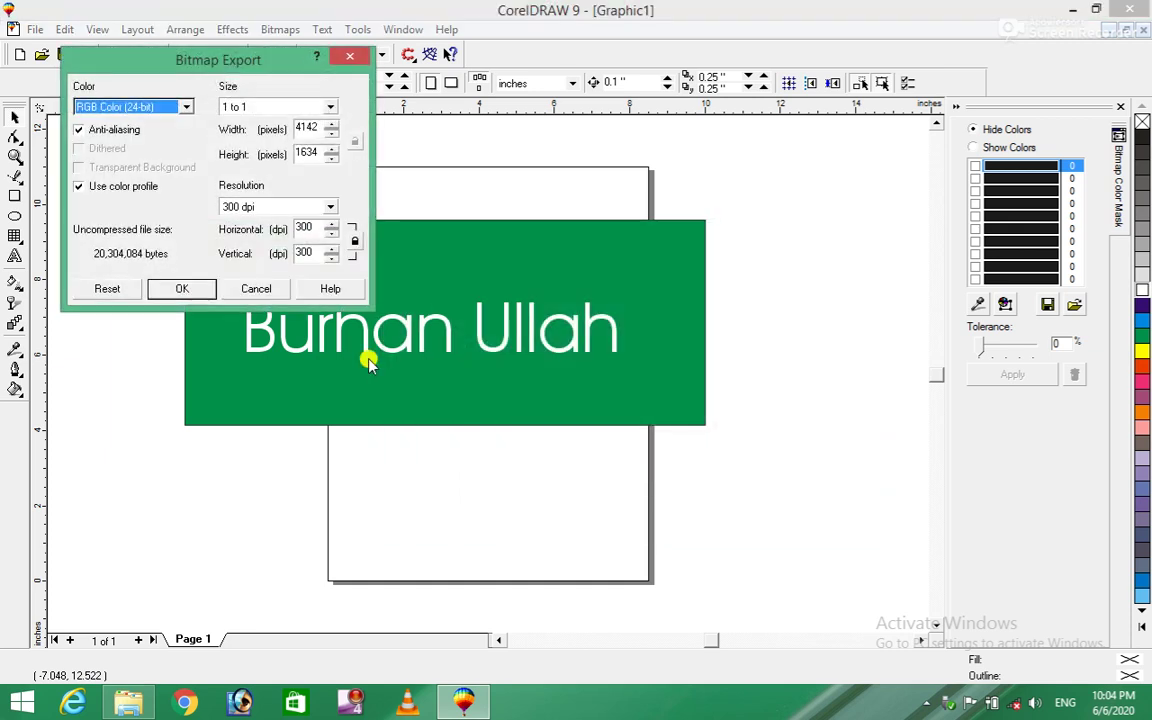
pyautogui.click(176, 288)
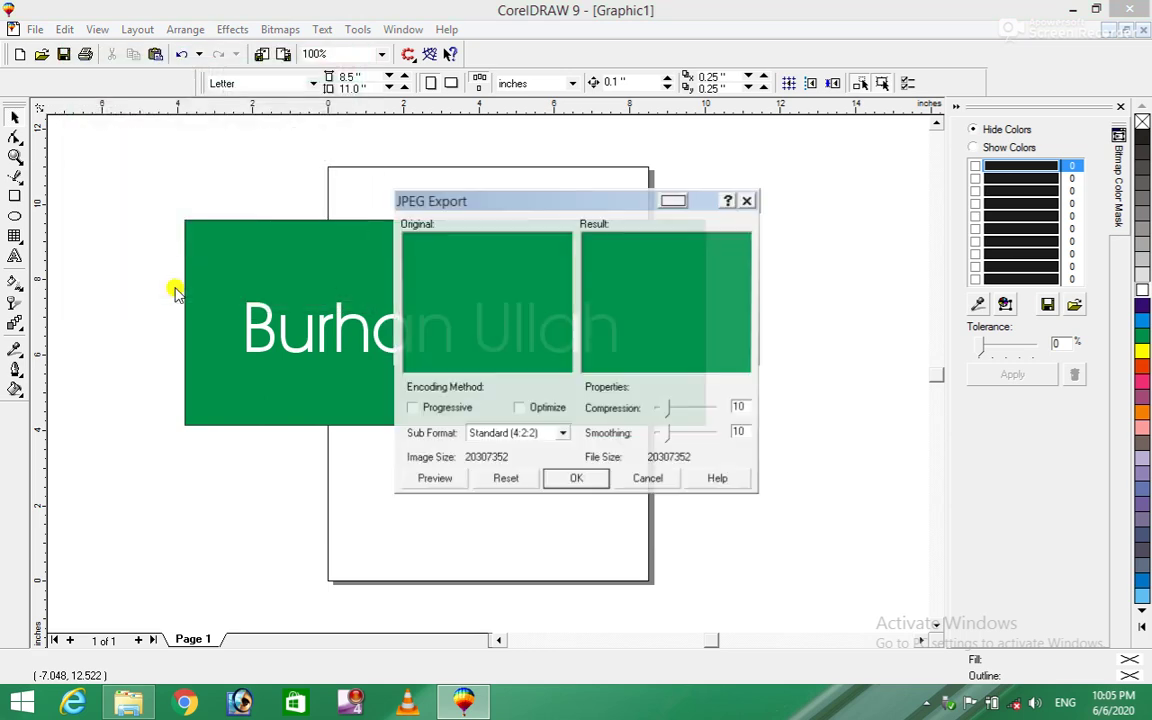
pyautogui.click(565, 478)
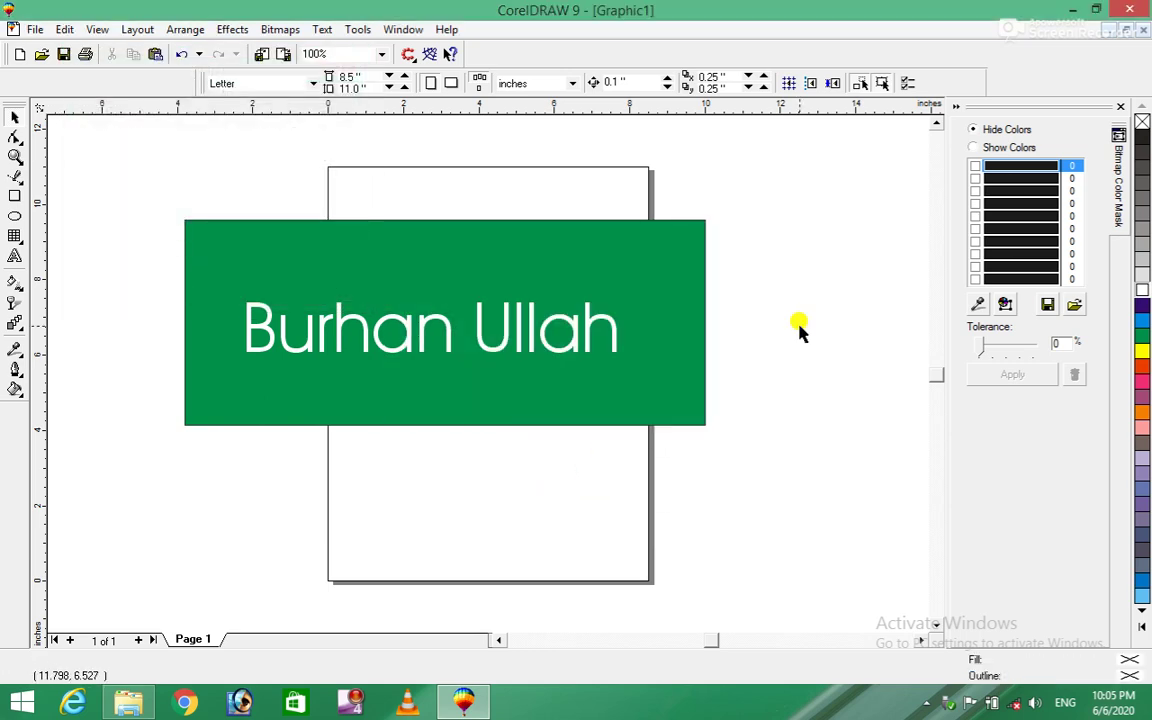
pyautogui.click(1074, 10)
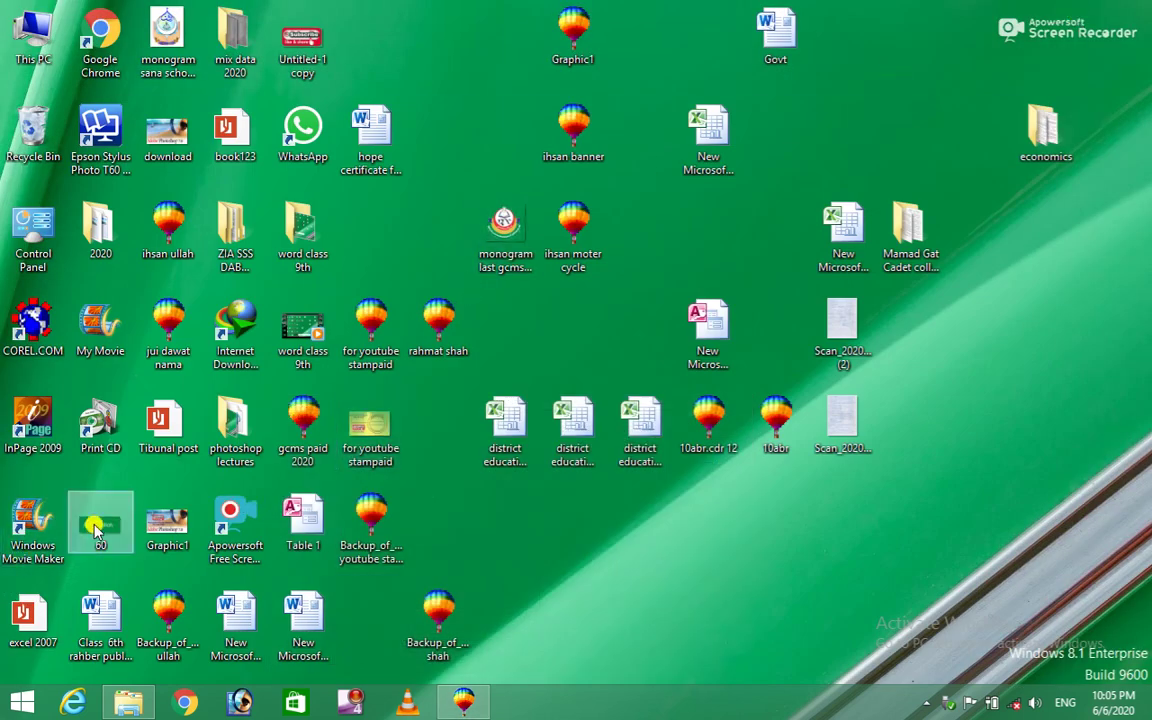
pyautogui.doubleClick(100, 525)
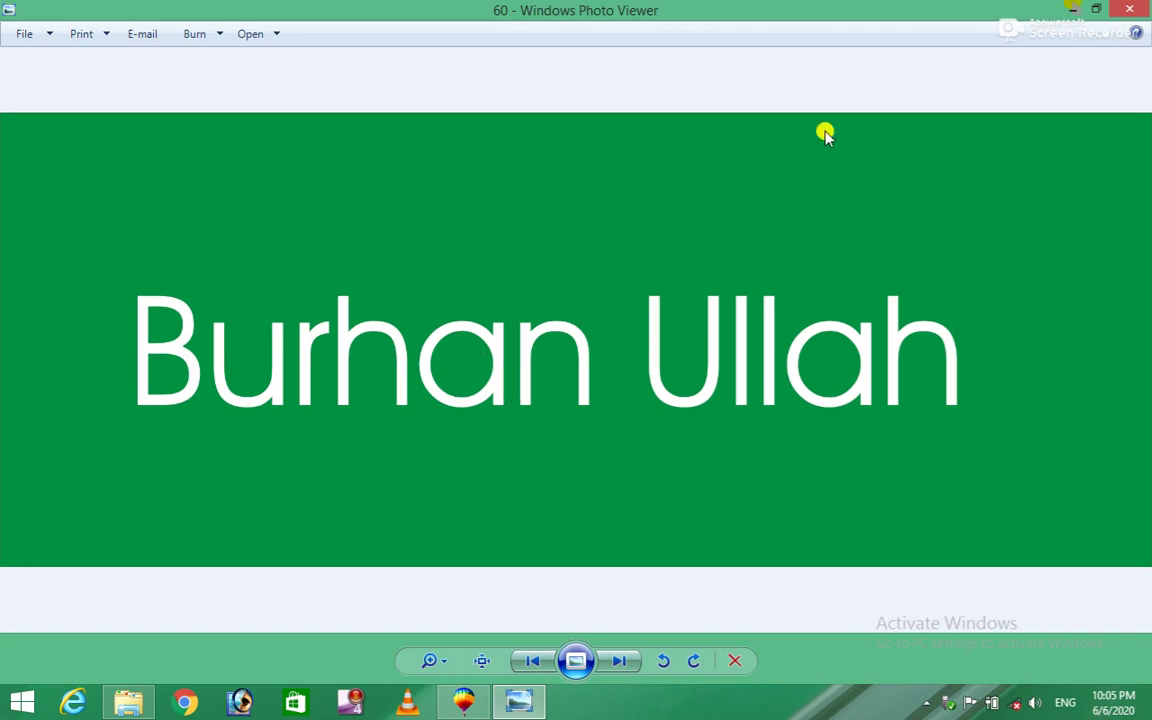
pyautogui.click(1121, 10)
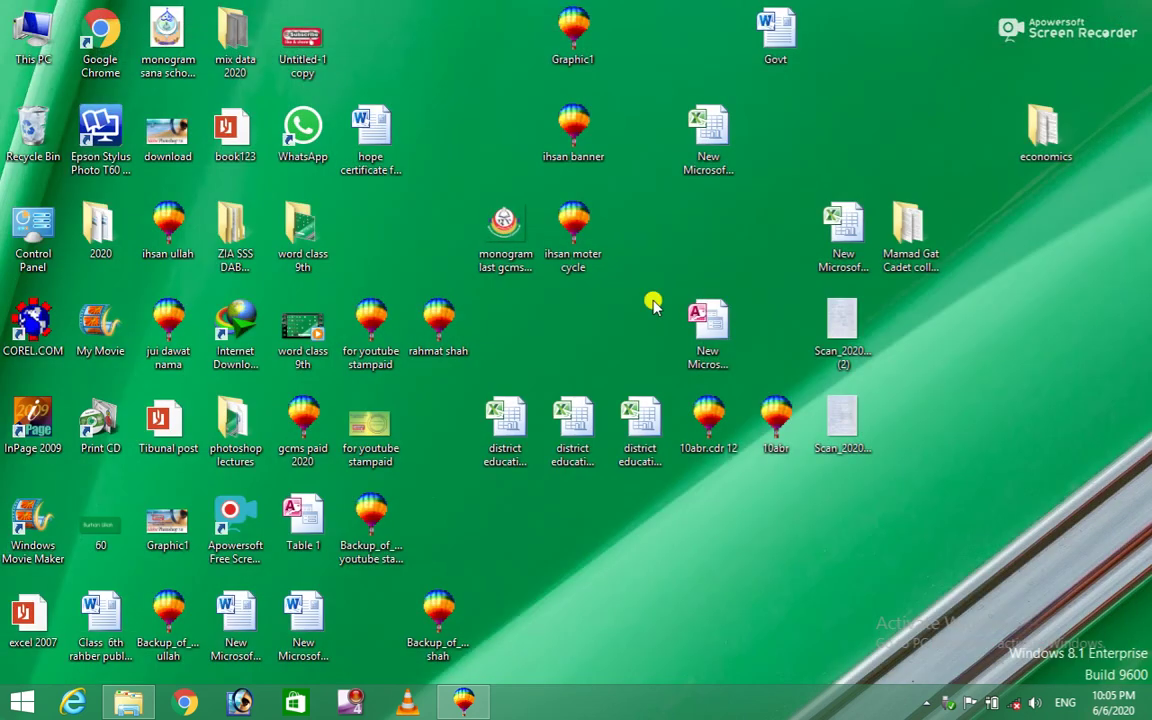
pyautogui.click(466, 704)
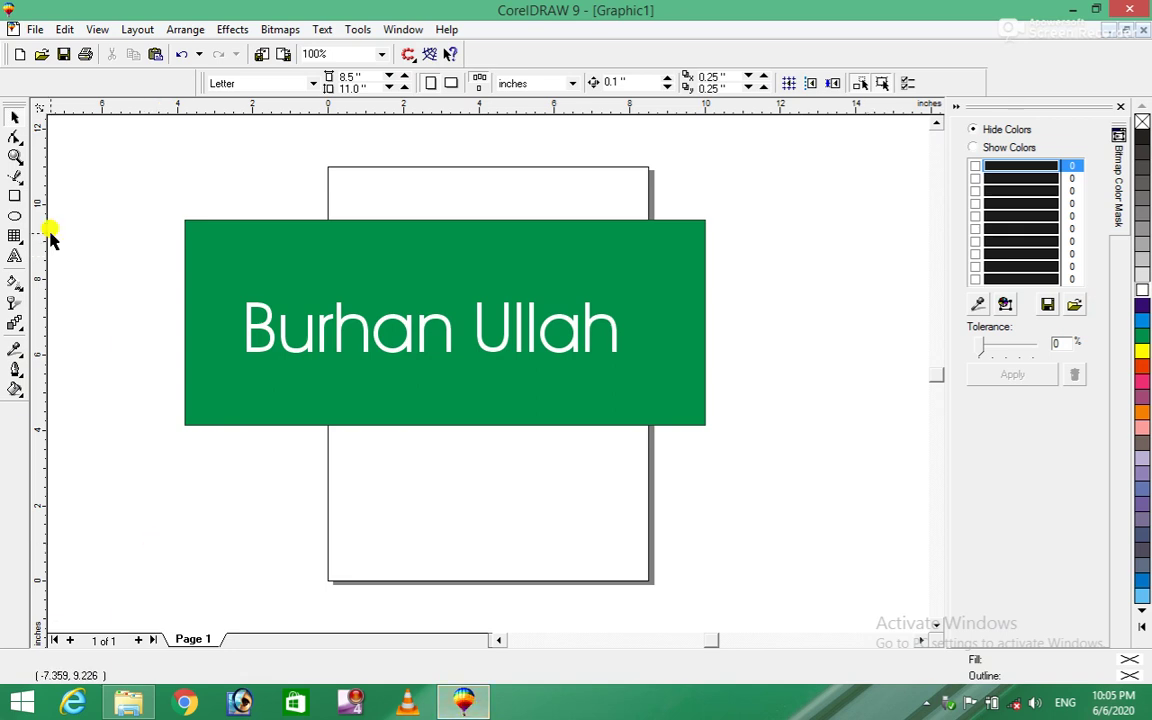
pyautogui.click(38, 31)
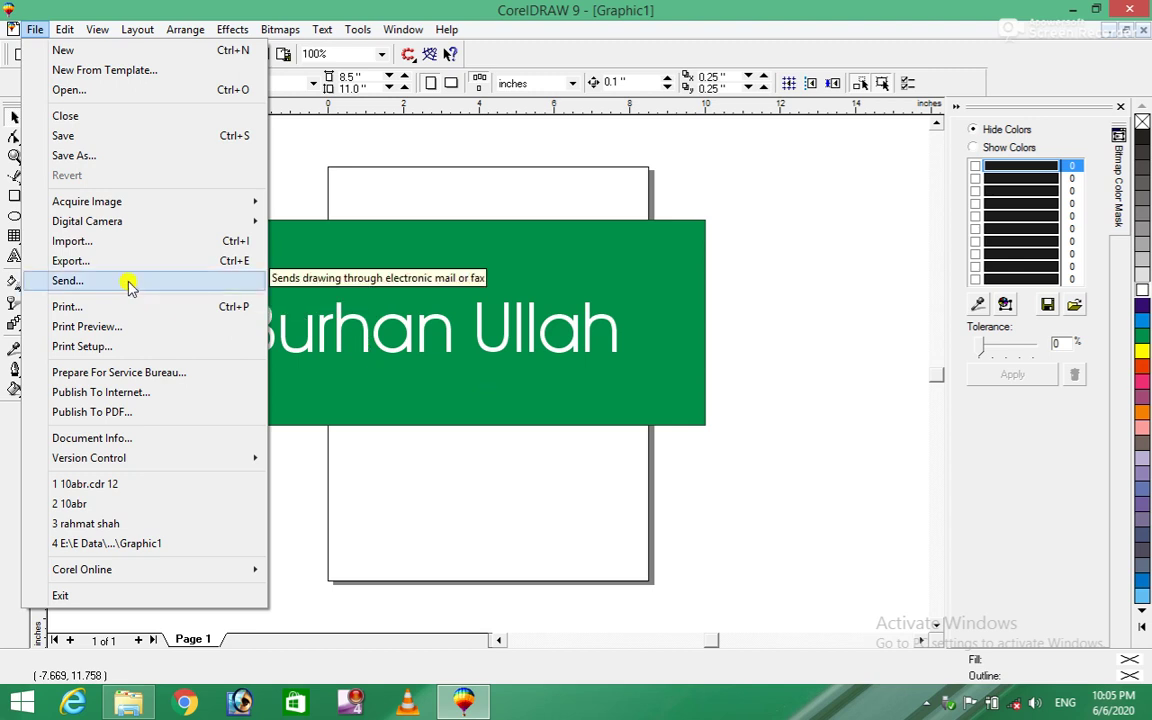
pyautogui.click(183, 288)
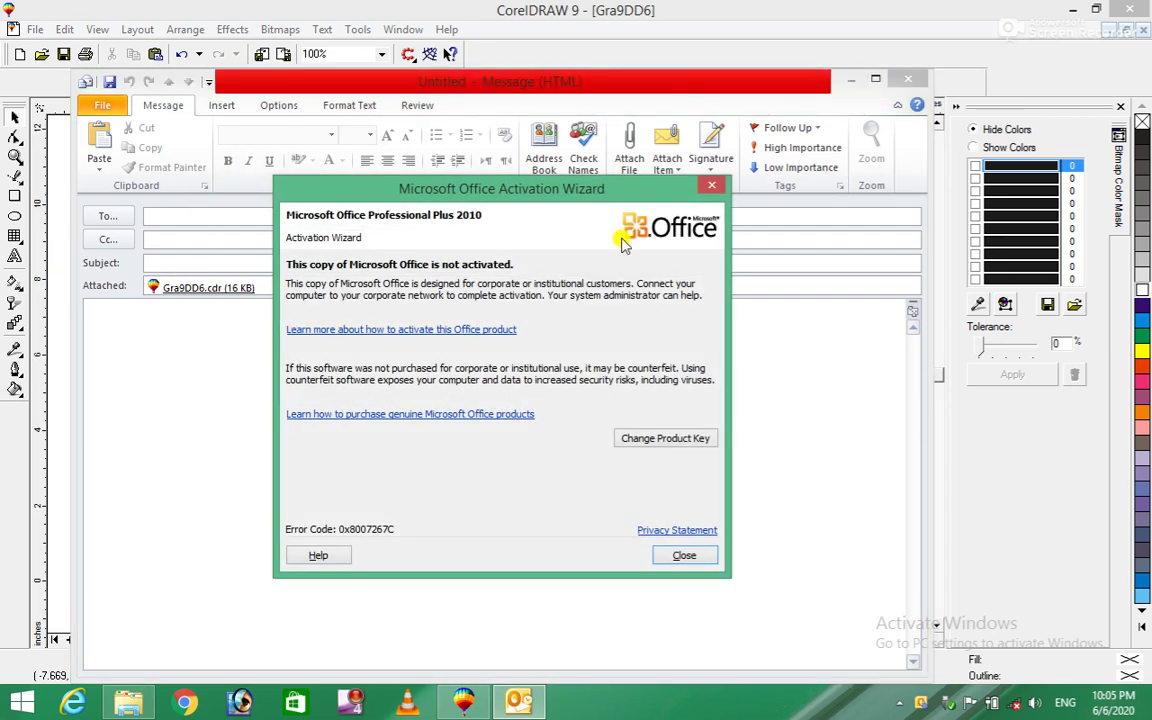
pyautogui.click(709, 190)
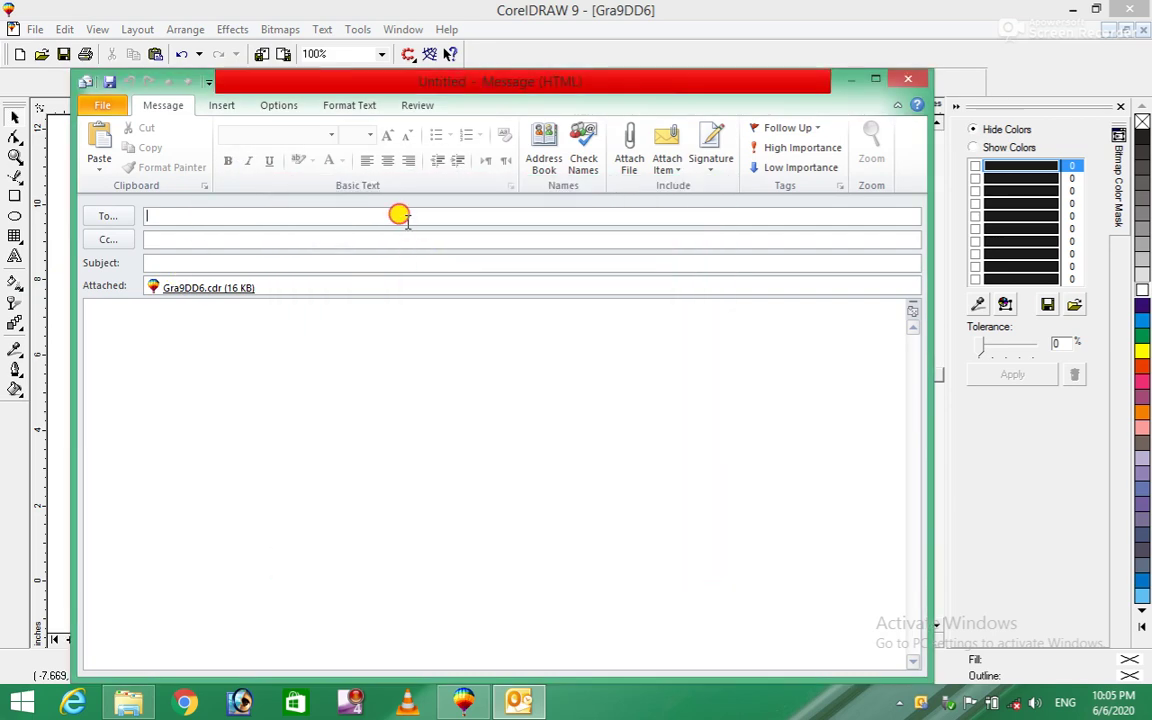
pyautogui.write('bur')
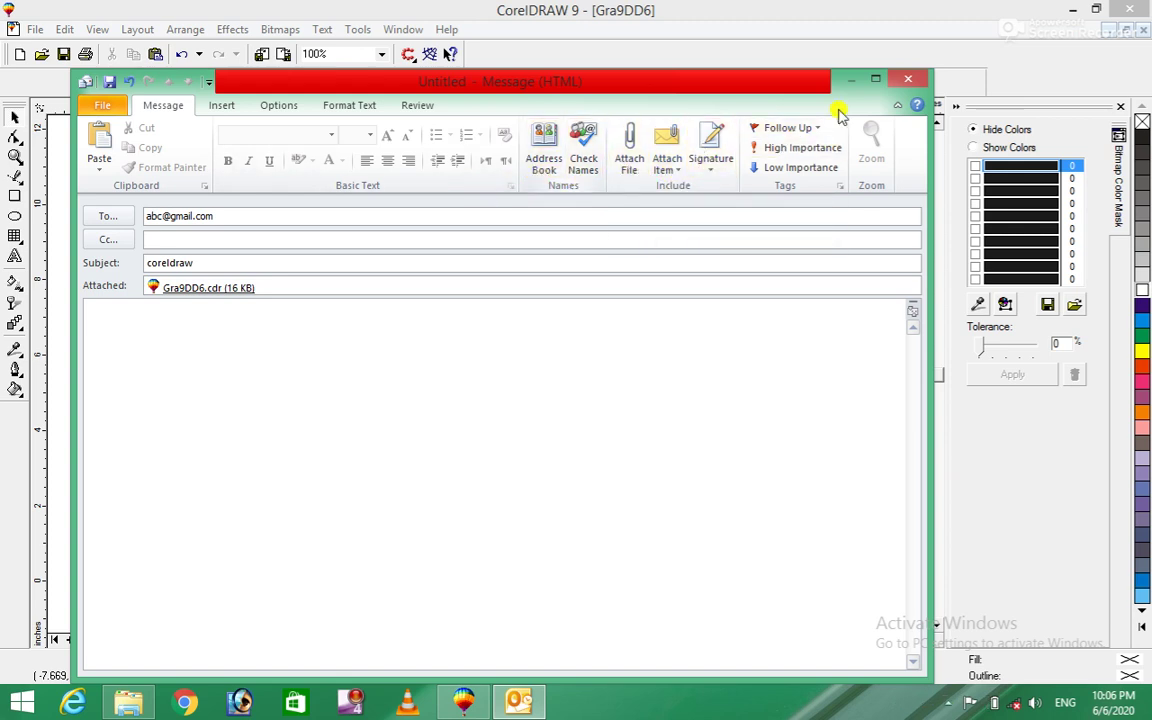
pyautogui.click(918, 80)
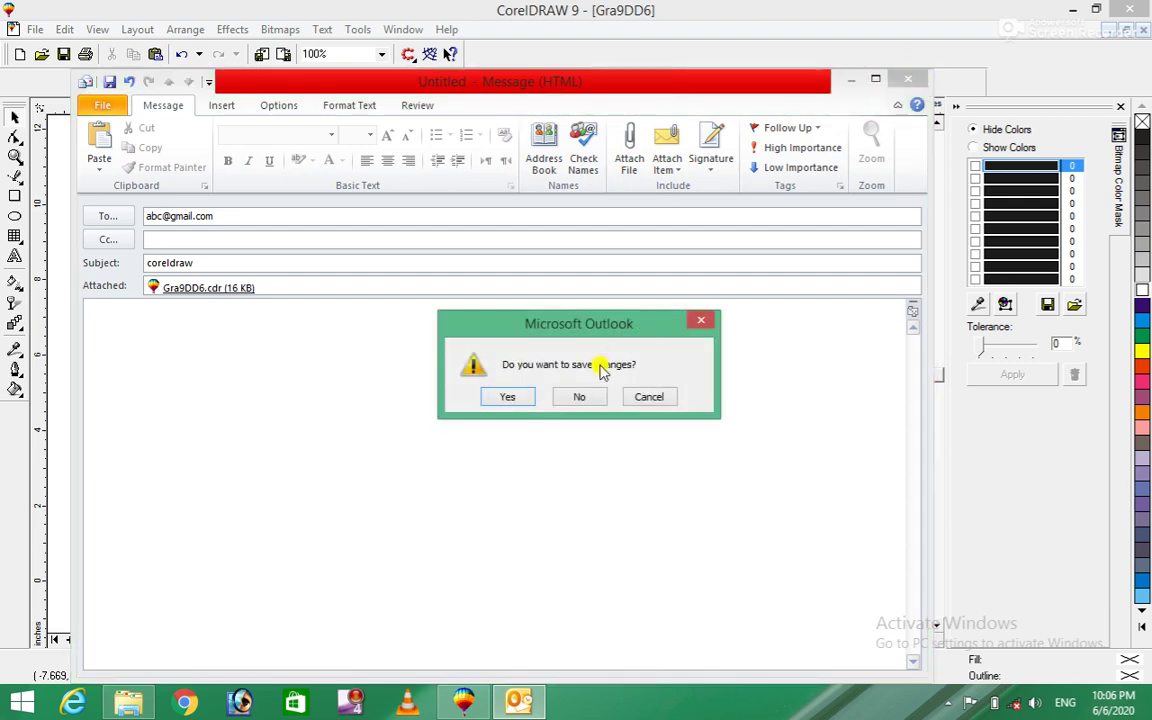
pyautogui.click(588, 398)
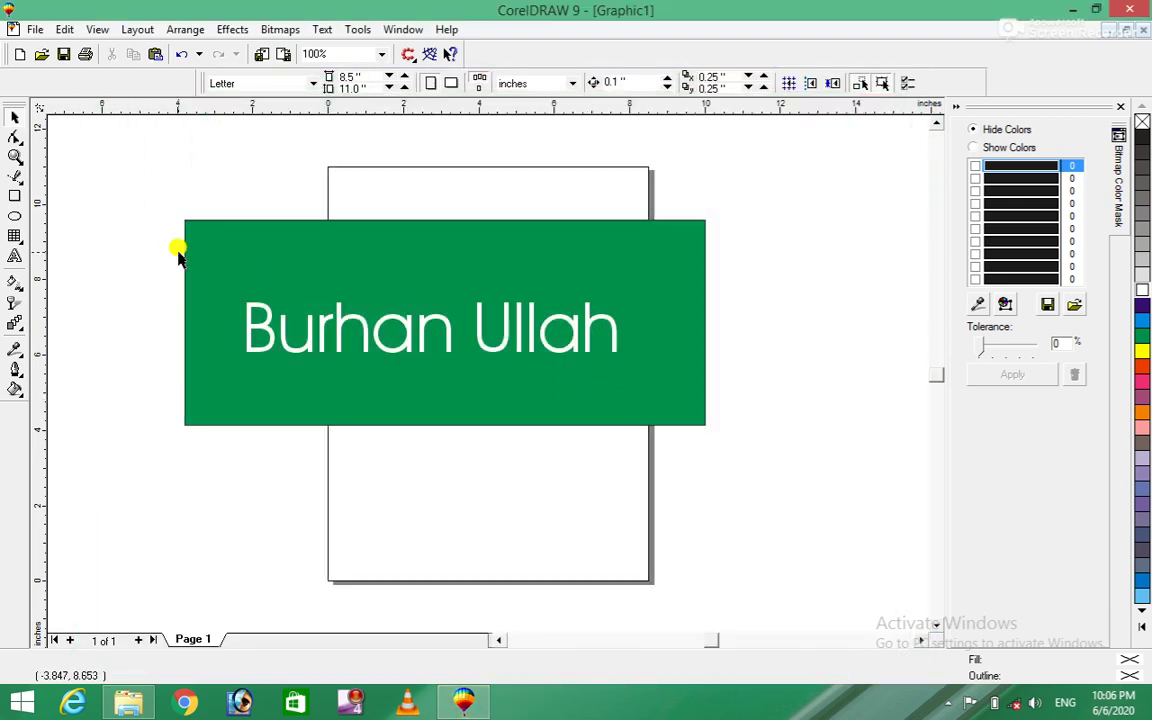
# In the Print dialog, switch the printer from OneNote to EPSON L3110 Series.
pyautogui.click(36, 31)
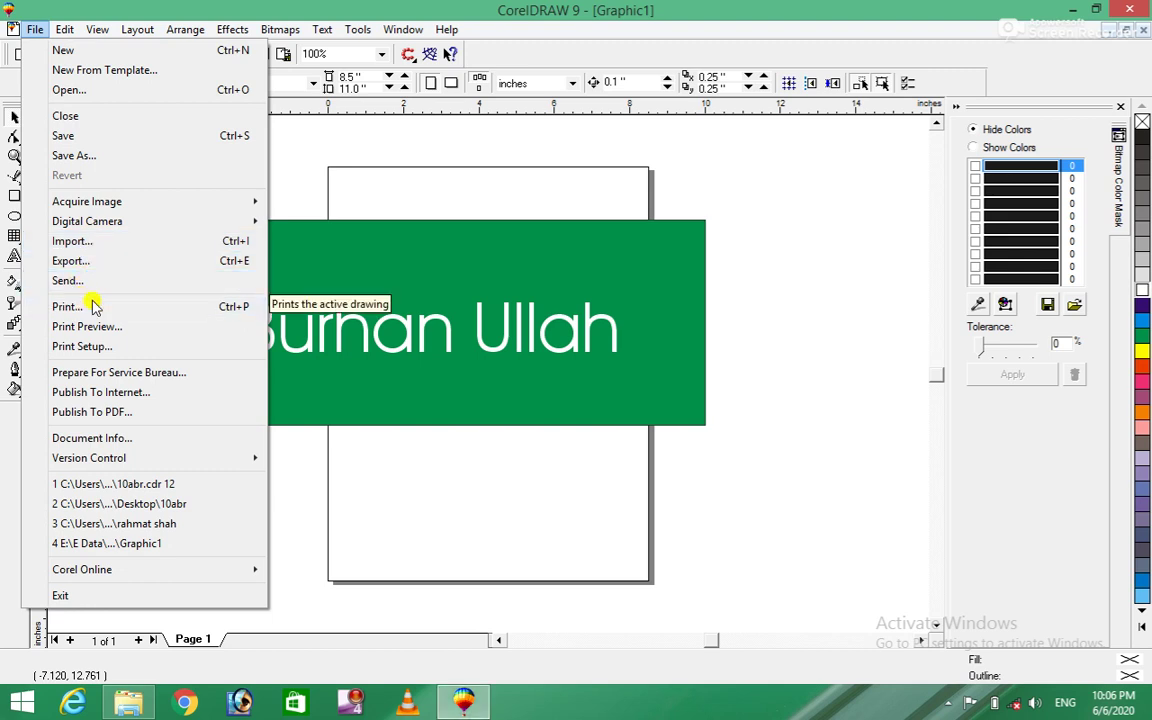
pyautogui.click(755, 378)
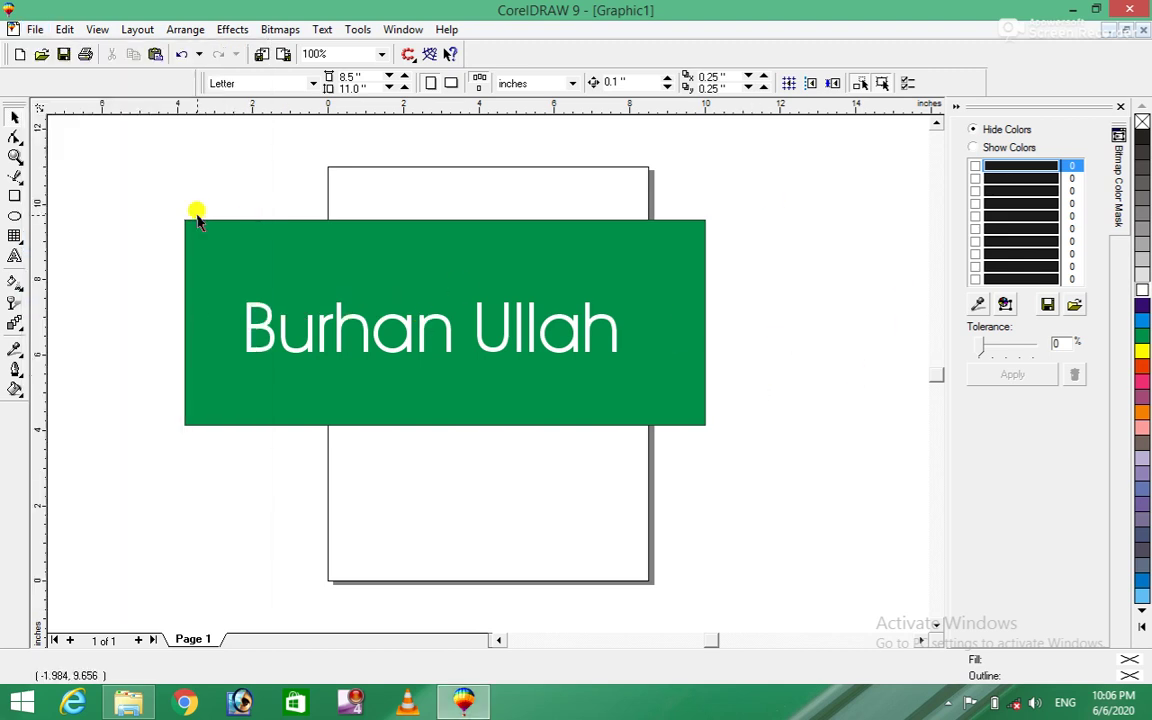
pyautogui.click(35, 30)
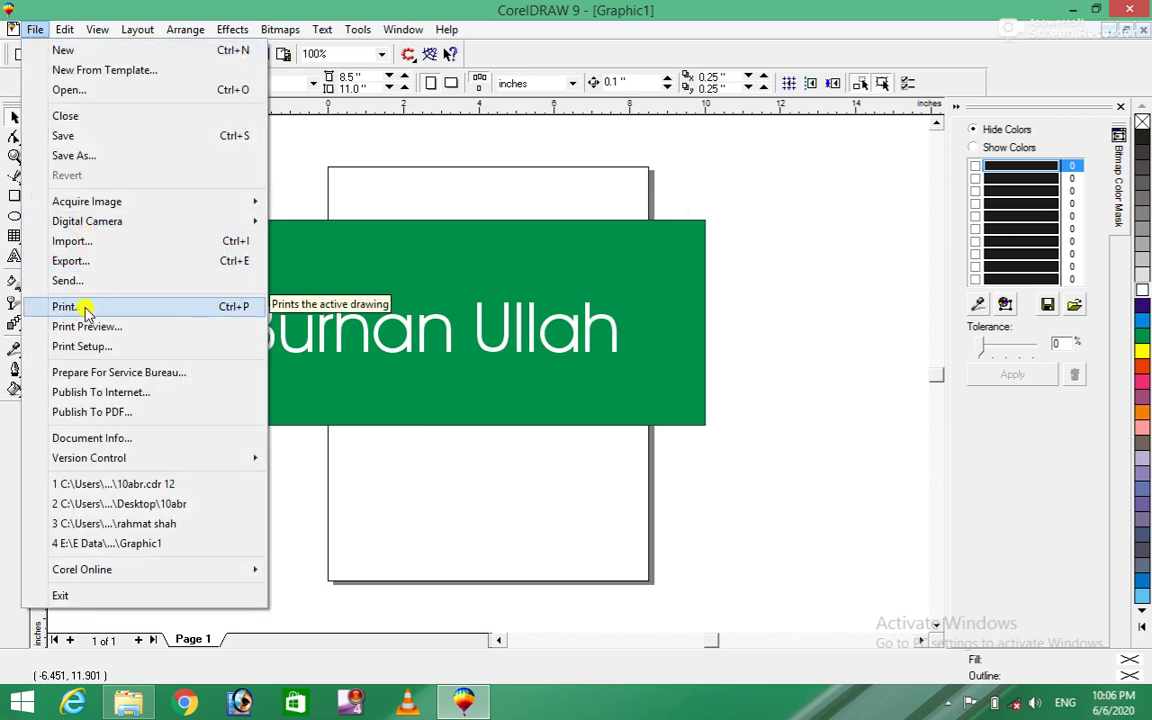
pyautogui.click(85, 309)
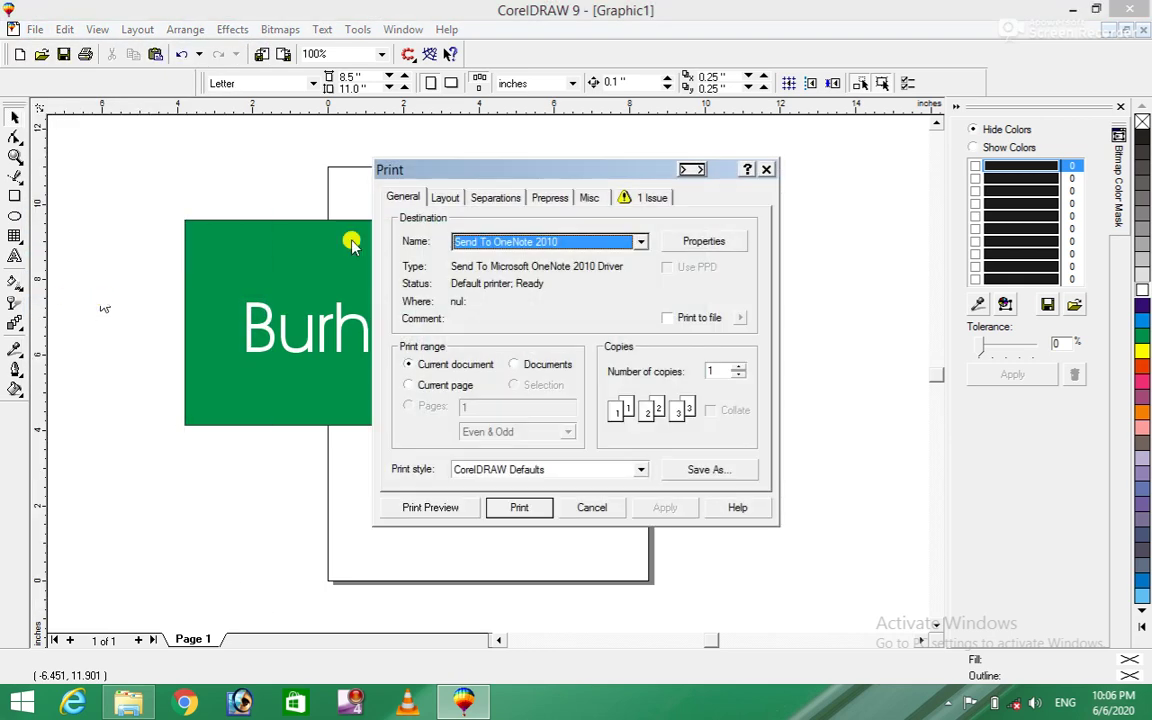
pyautogui.click(641, 243)
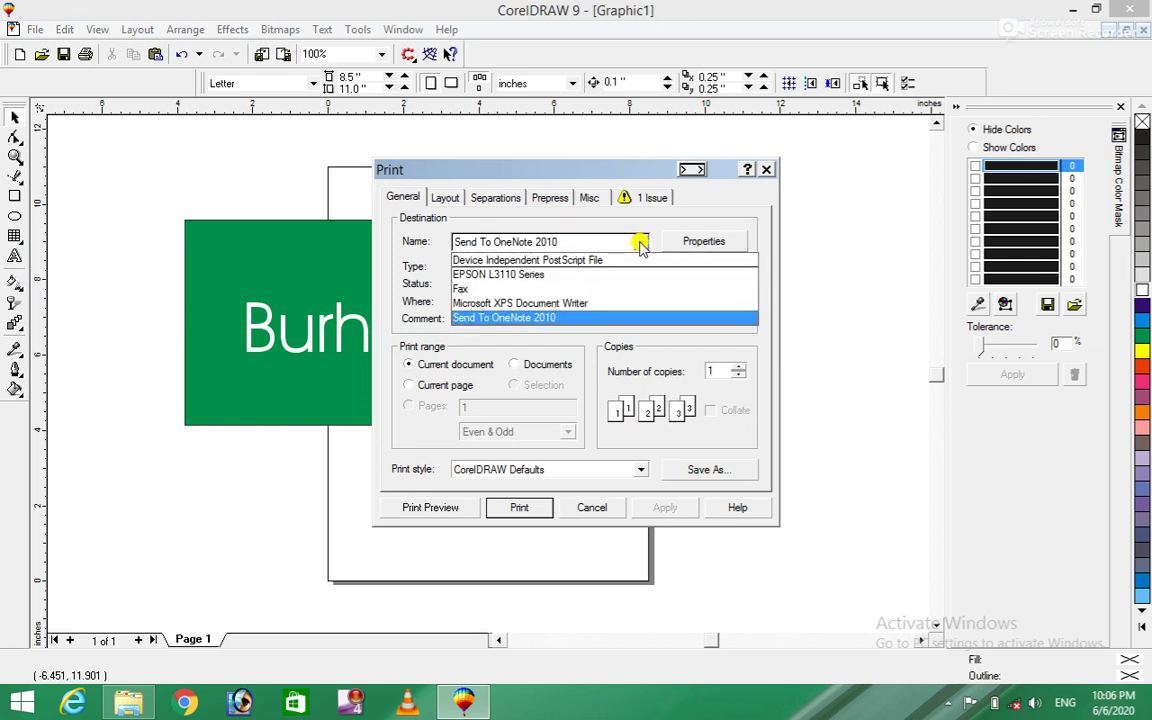
pyautogui.click(518, 277)
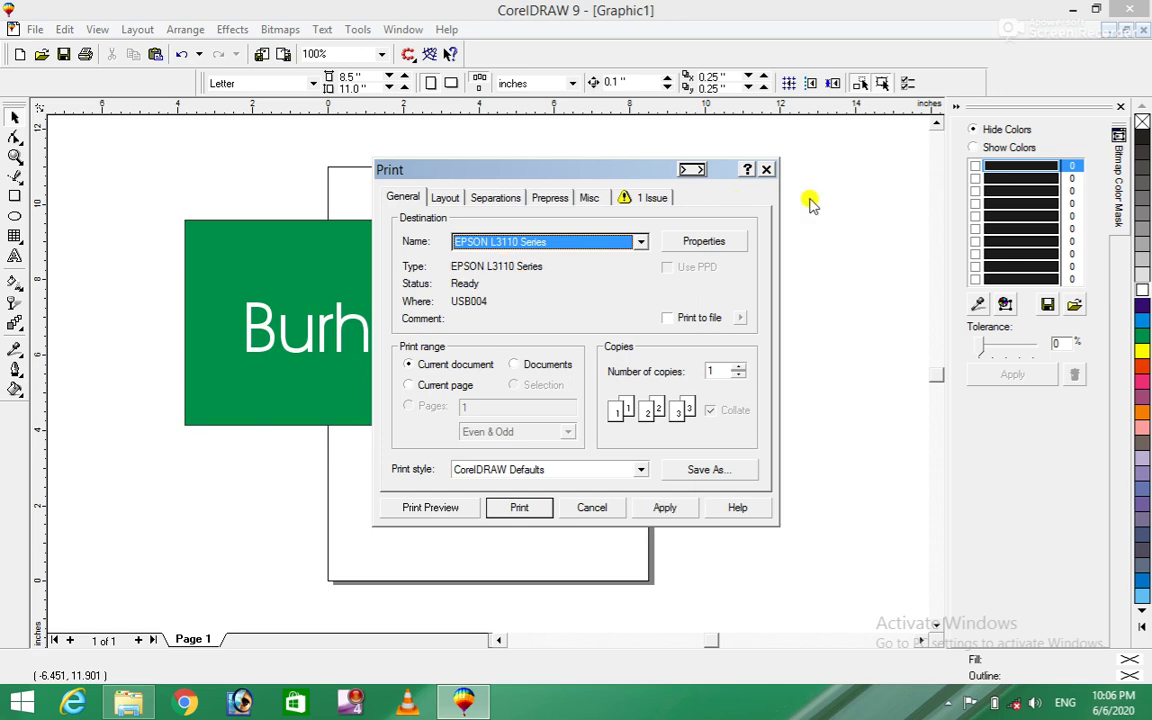
# In the EPSON properties, choose 10 x 15 cm (4 x 6 in) paper and Epson Matte type.
pyautogui.click(713, 243)
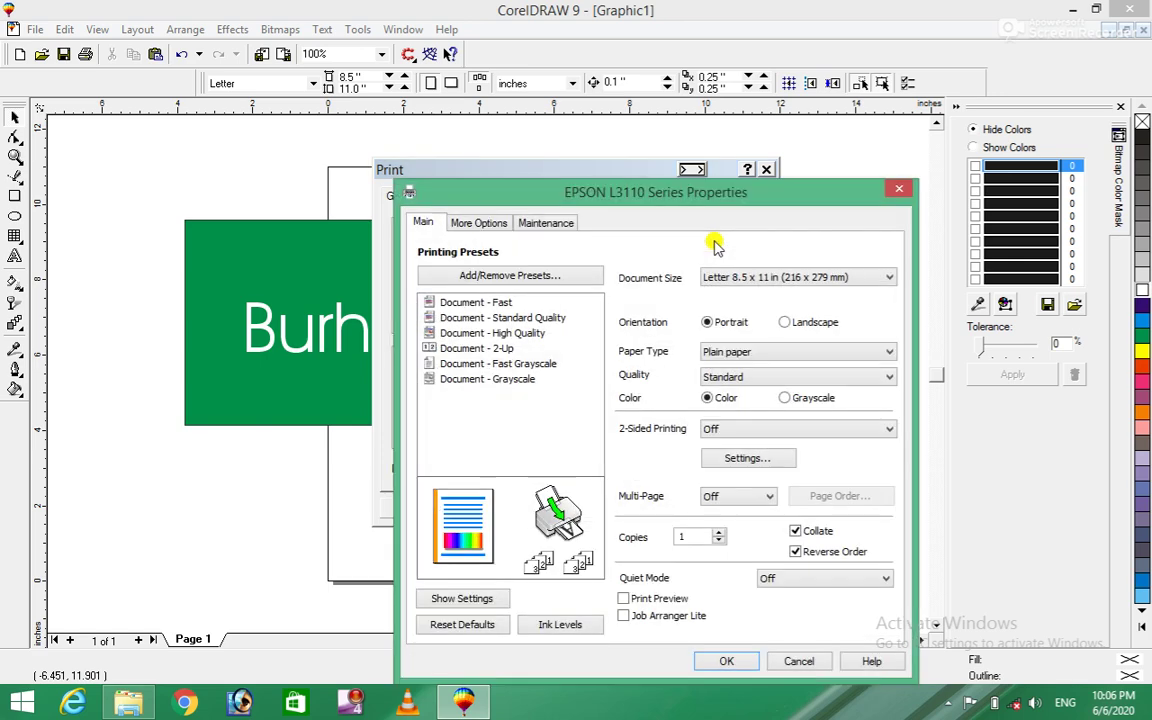
pyautogui.click(795, 283)
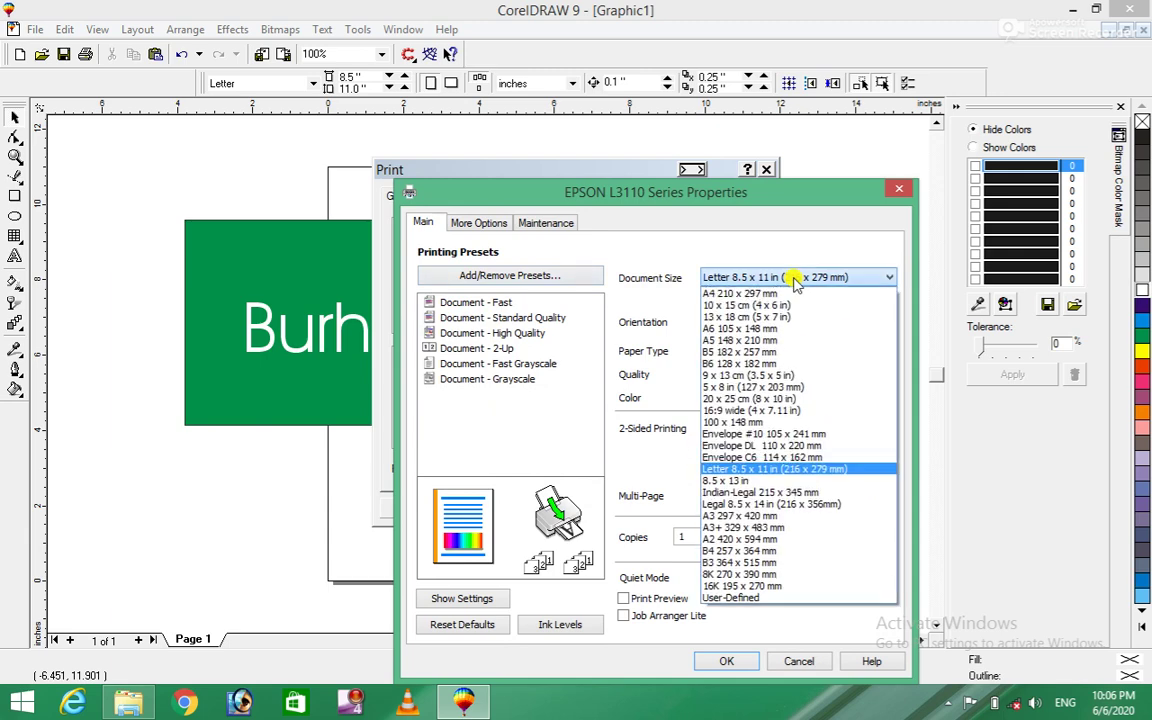
pyautogui.click(745, 306)
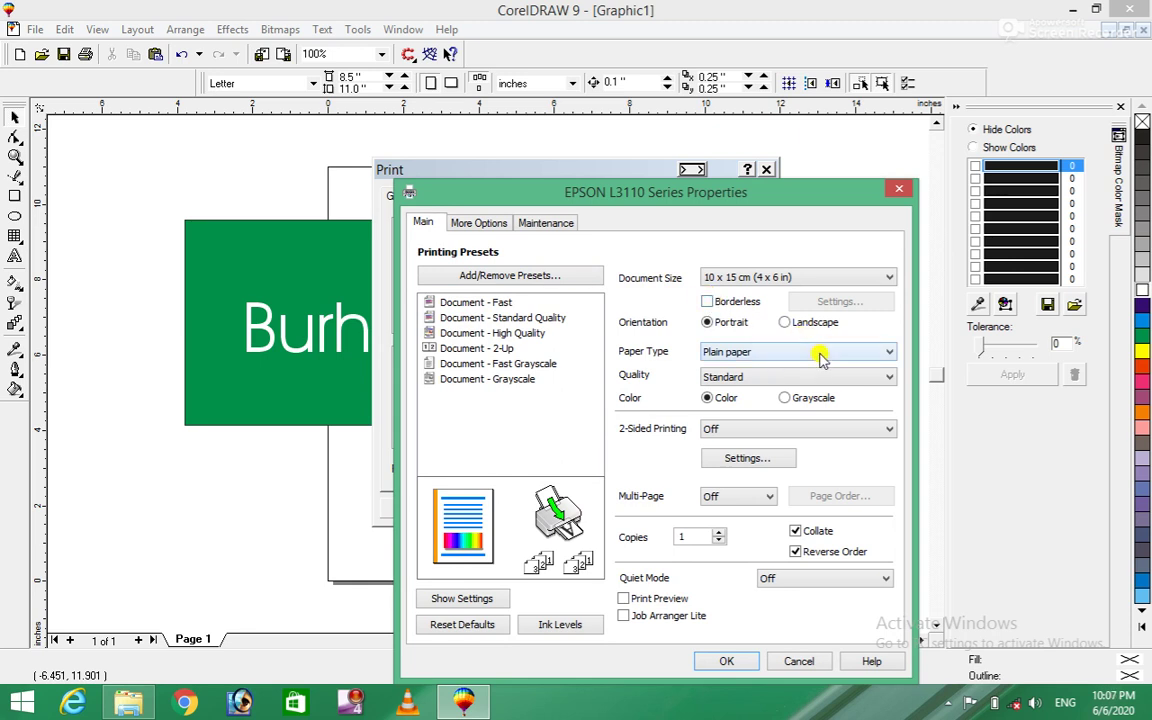
pyautogui.click(818, 358)
pyautogui.click(674, 389)
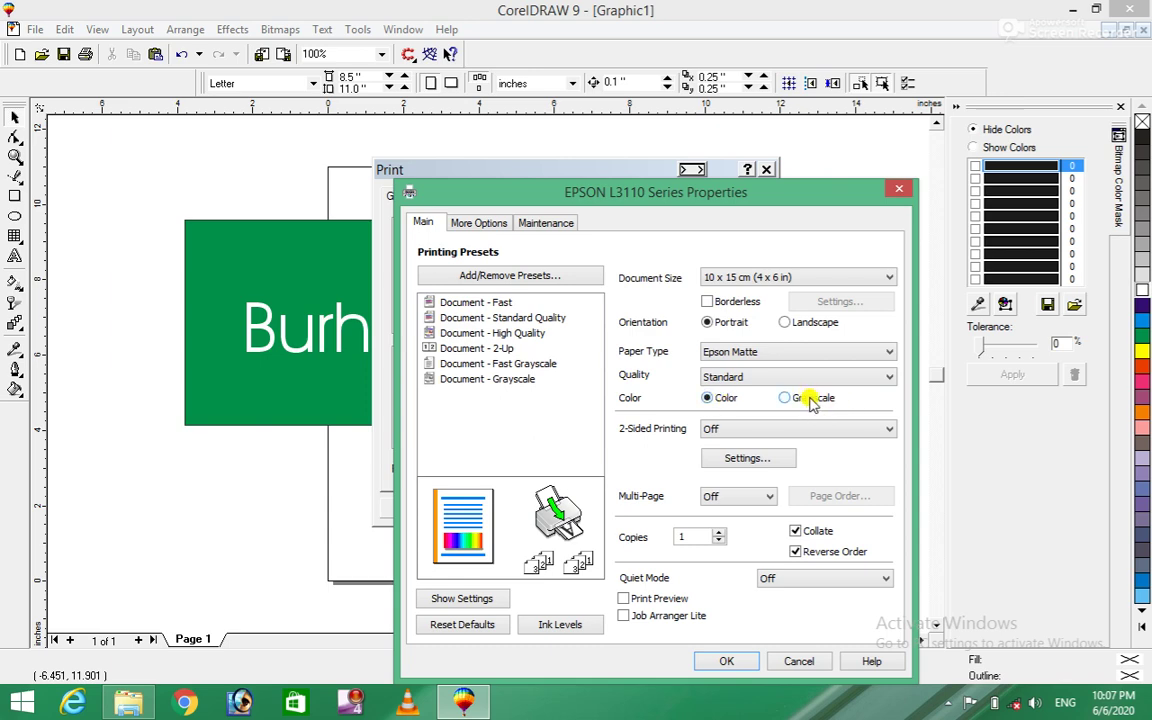
pyautogui.click(730, 661)
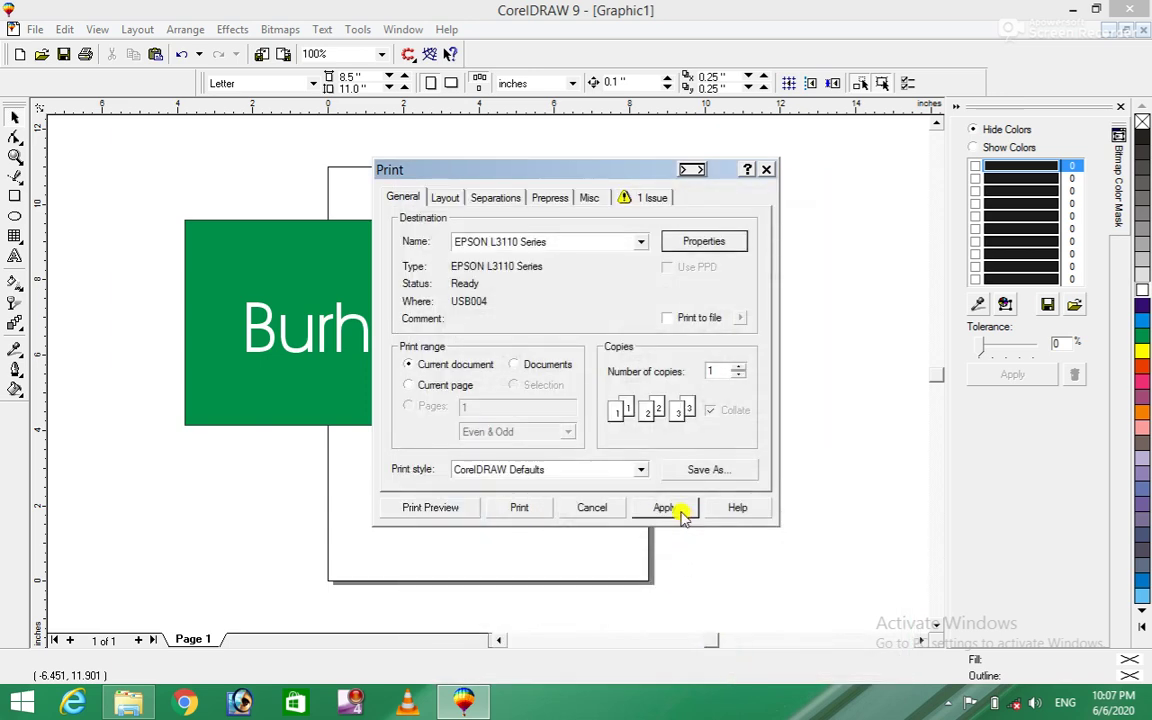
# In the print preview, scale the banner image to 27% and move it near the page top.
pyautogui.click(435, 512)
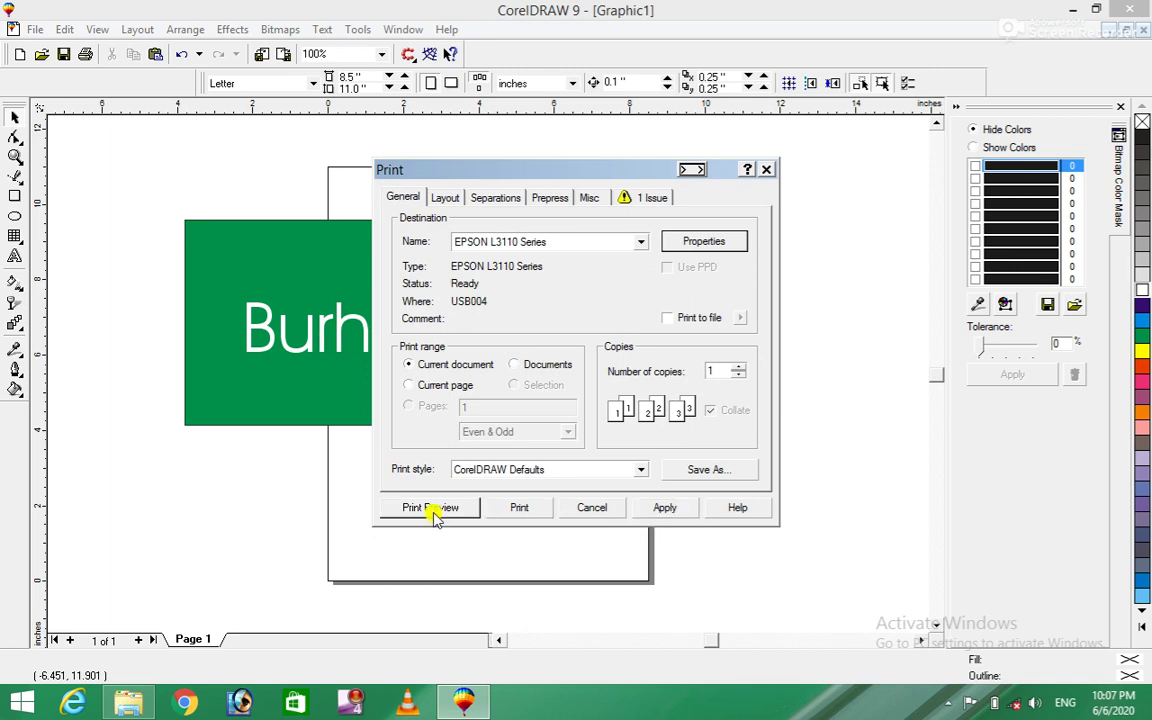
pyautogui.click(665, 508)
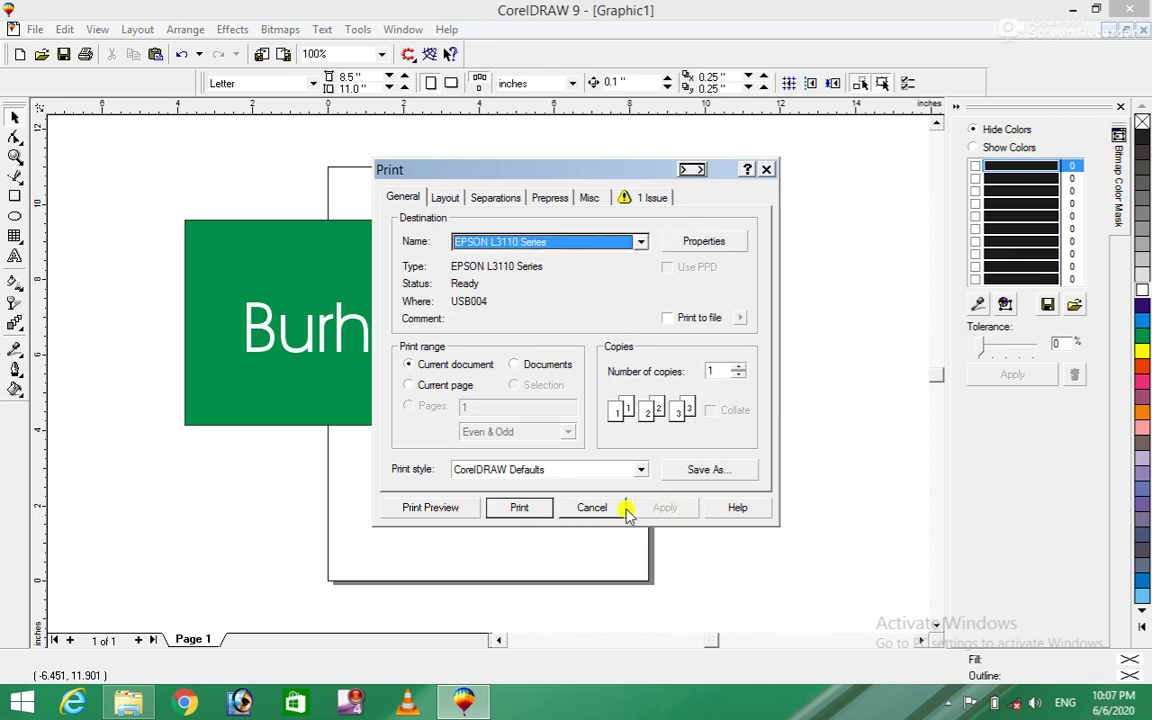
pyautogui.click(427, 509)
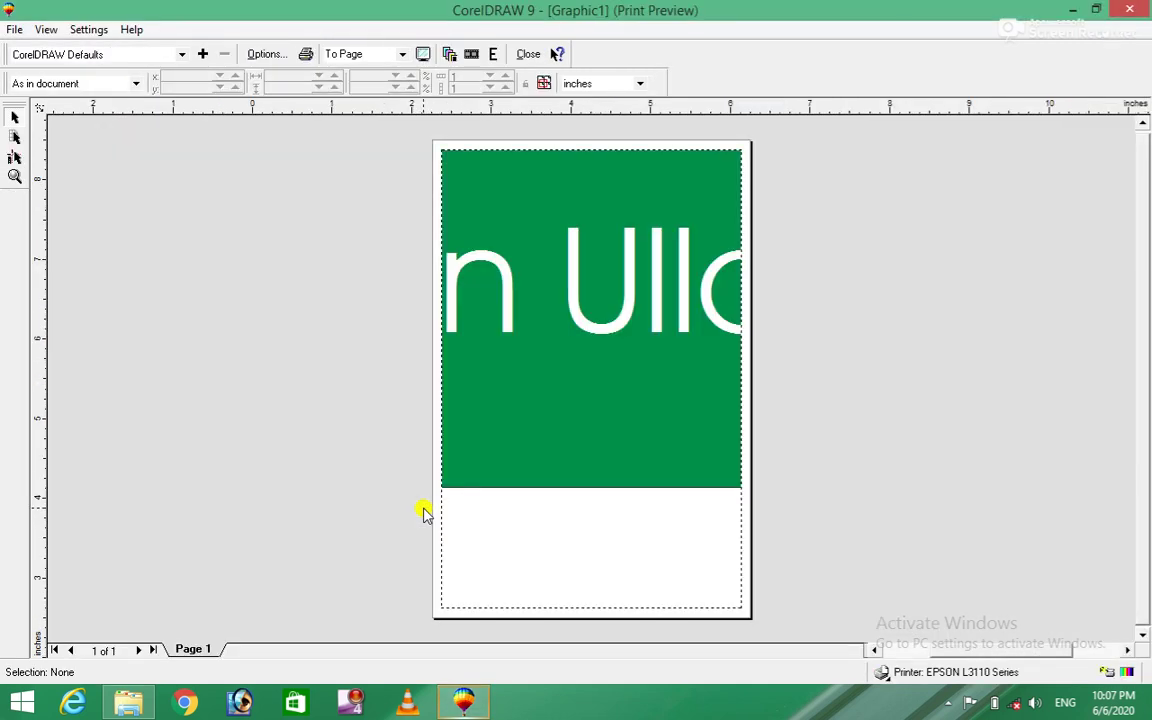
pyautogui.click(537, 261)
pyautogui.moveTo(537, 261); pyautogui.dragTo(831, 377)
pyautogui.moveTo(229, 157); pyautogui.dragTo(742, 367)
pyautogui.moveTo(926, 447); pyautogui.dragTo(352, 262)
pyautogui.moveTo(170, 192); pyautogui.dragTo(583, 313)
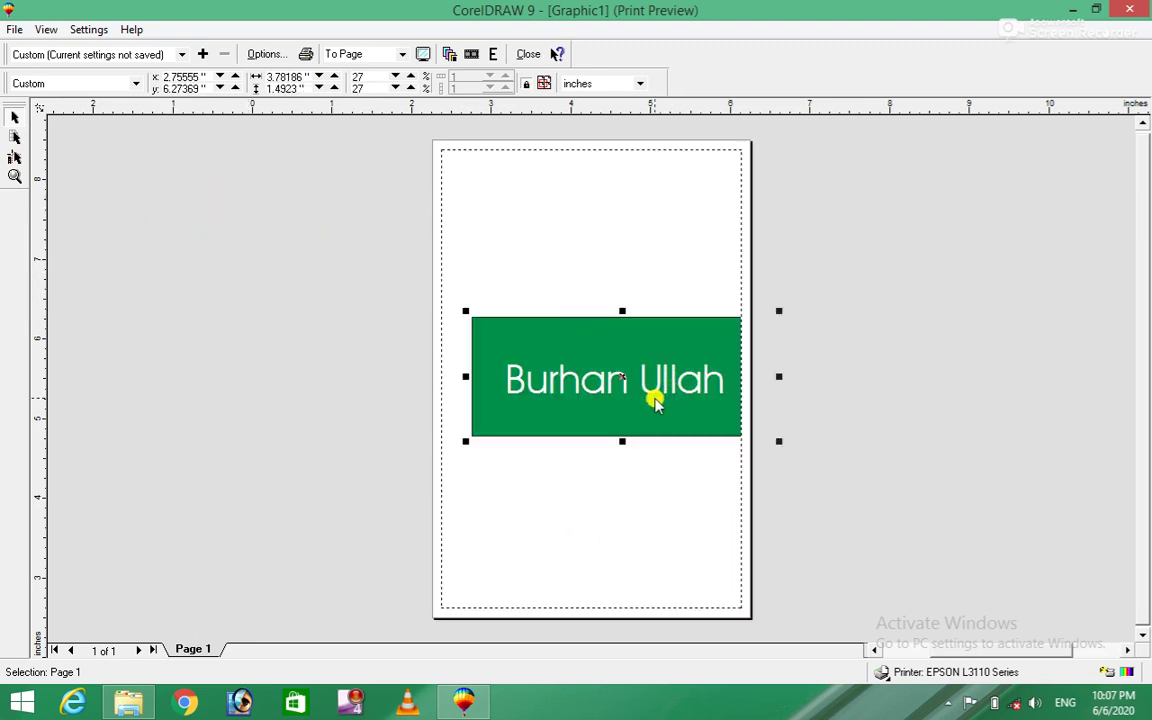
pyautogui.moveTo(620, 380); pyautogui.dragTo(592, 235)
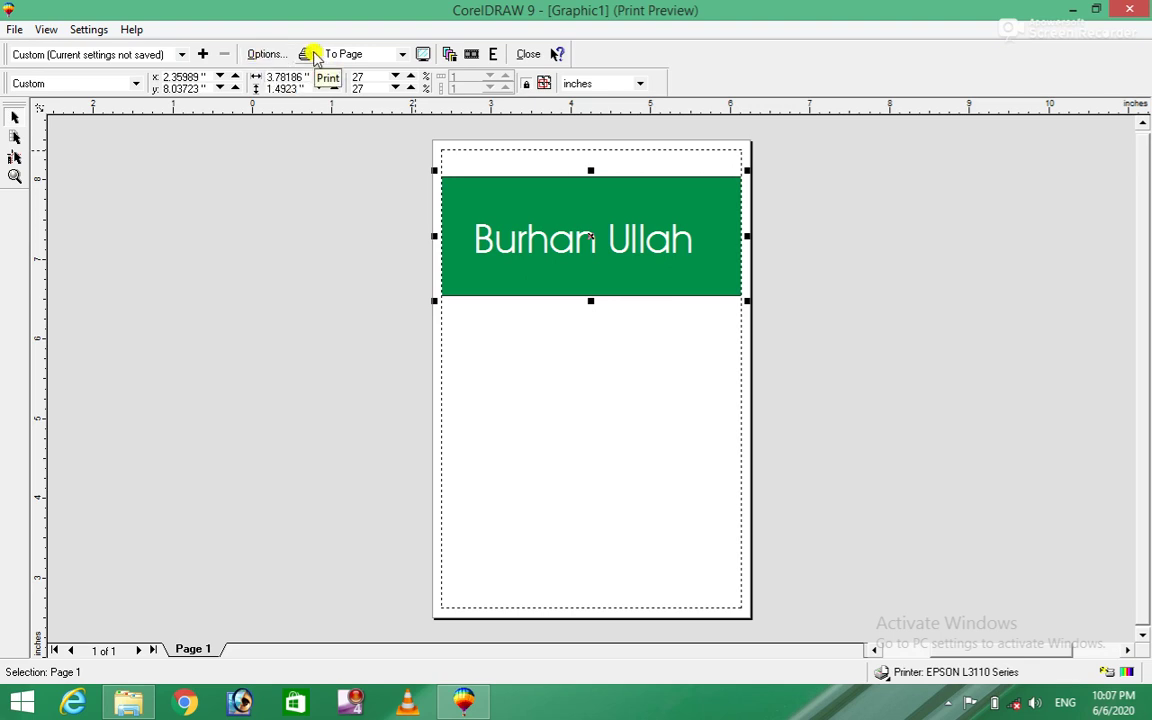
# Check the print options, close the preview and Print dialog, then reopen and close Print Preview.
pyautogui.click(268, 54)
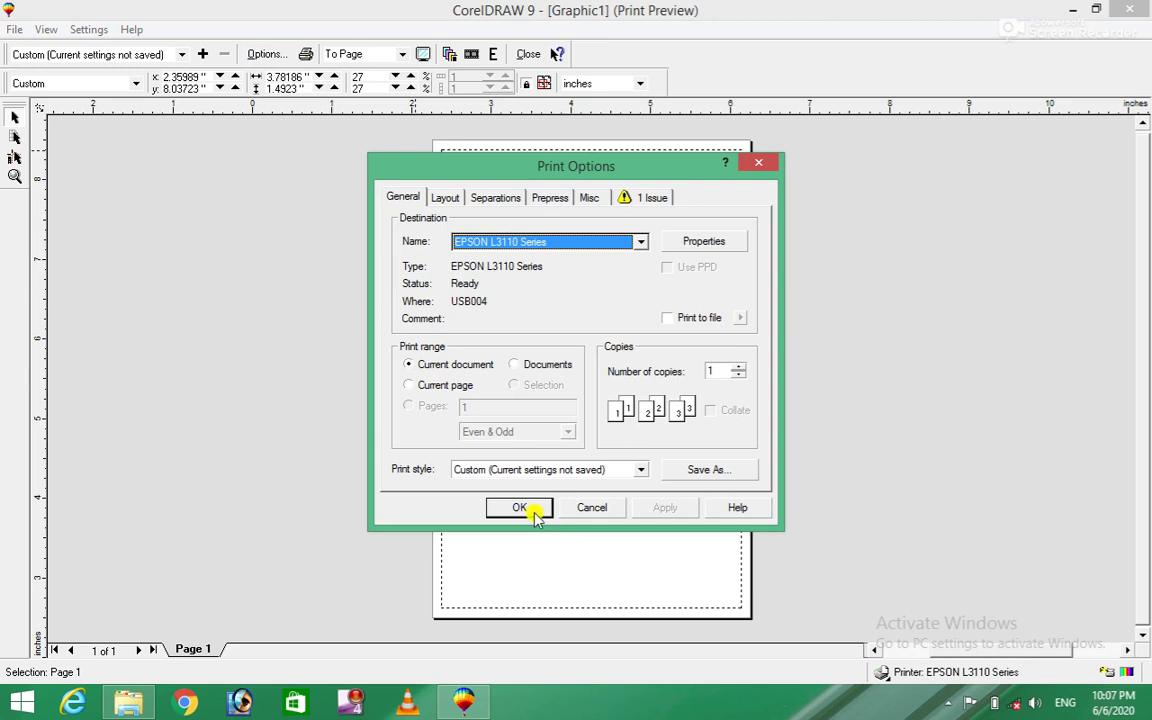
pyautogui.click(586, 508)
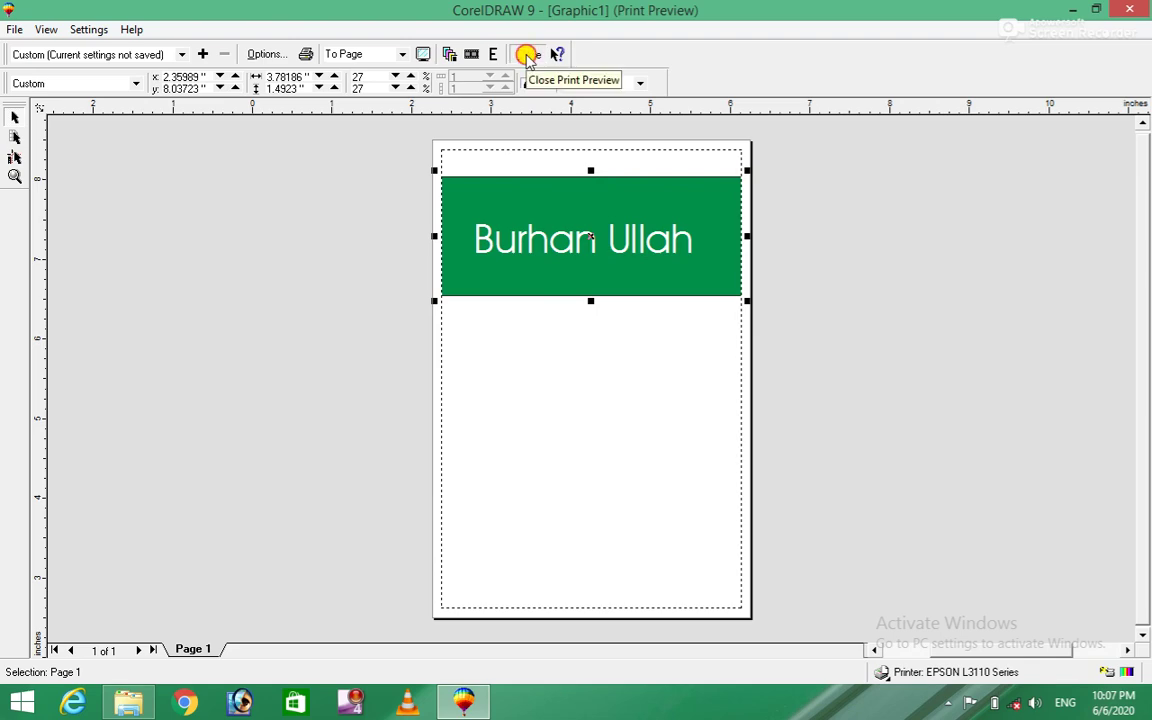
pyautogui.click(527, 55)
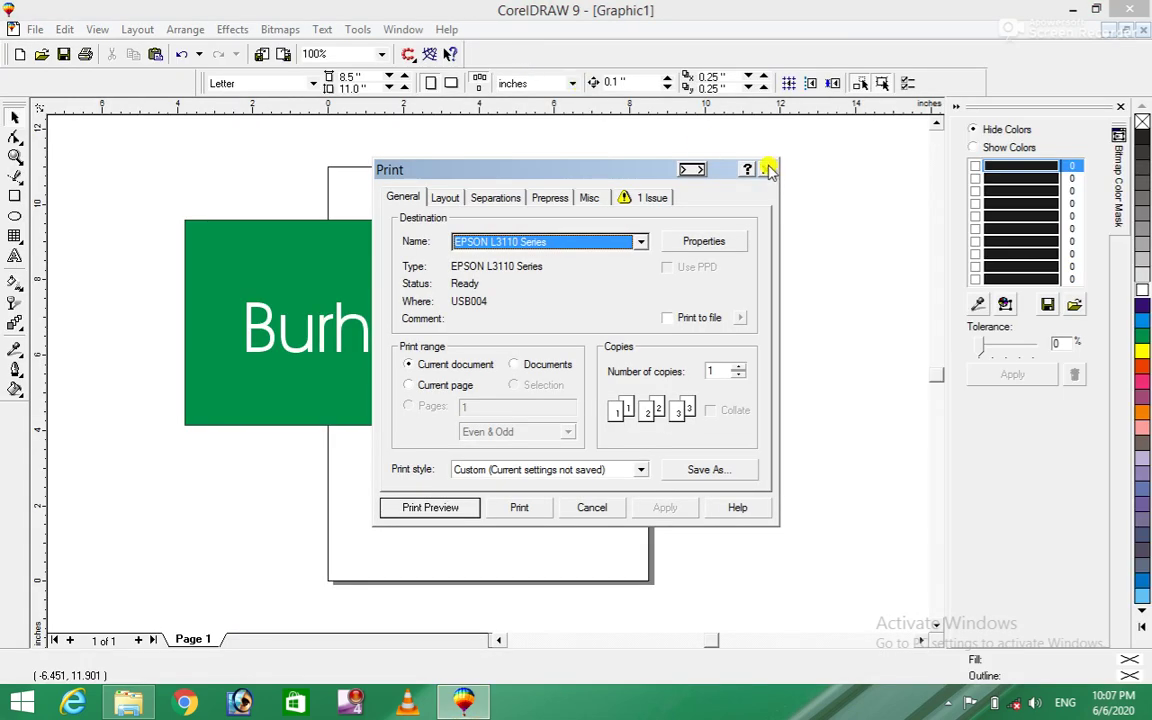
pyautogui.click(769, 170)
pyautogui.click(36, 30)
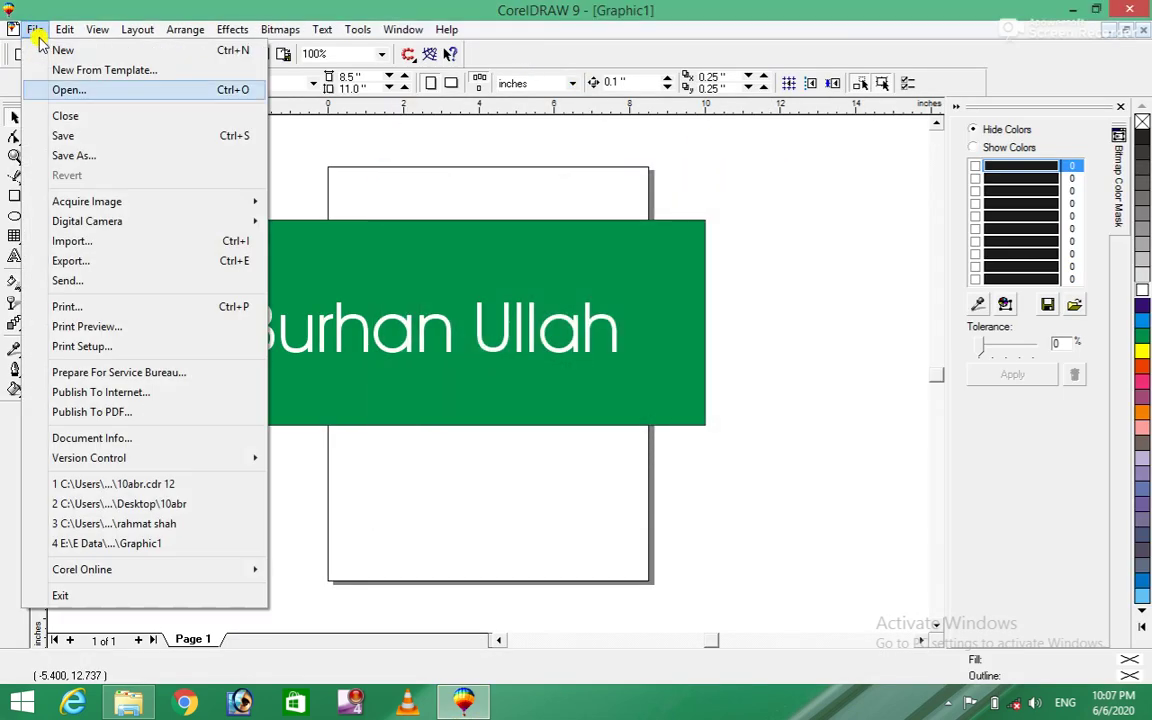
pyautogui.click(92, 326)
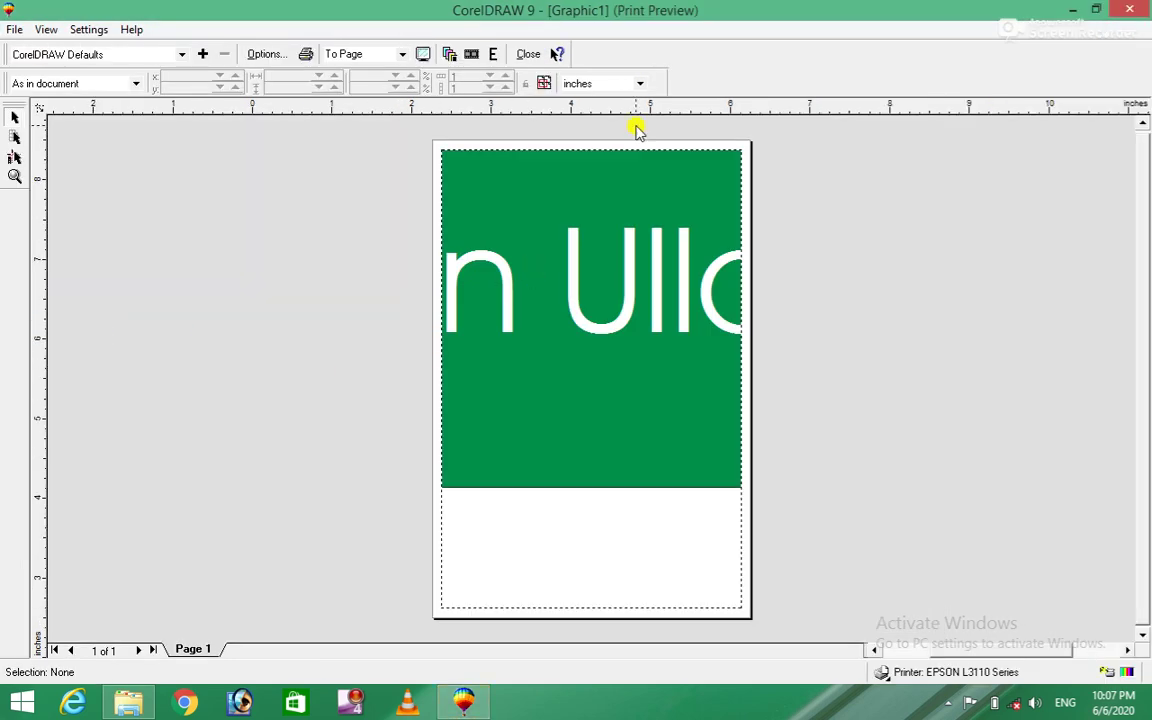
pyautogui.click(528, 54)
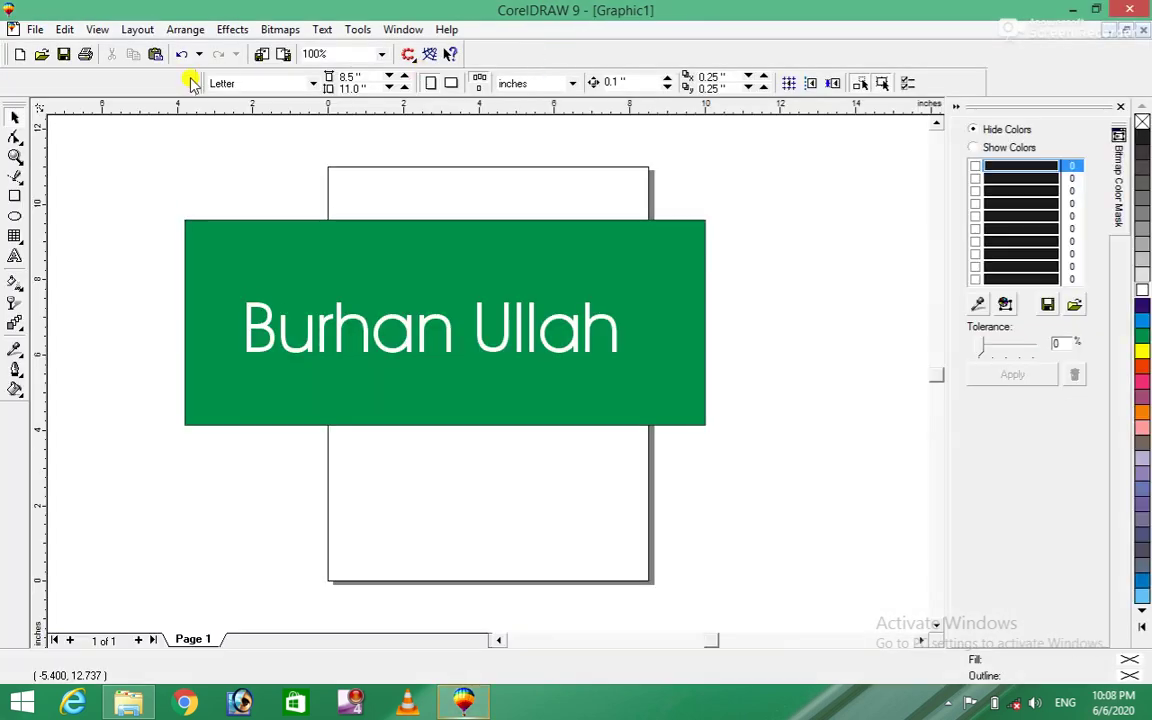
# In Print Setup, keep the EPSON L3110 Series and set its paper to Legal 8.5 x 14 in.
pyautogui.click(35, 29)
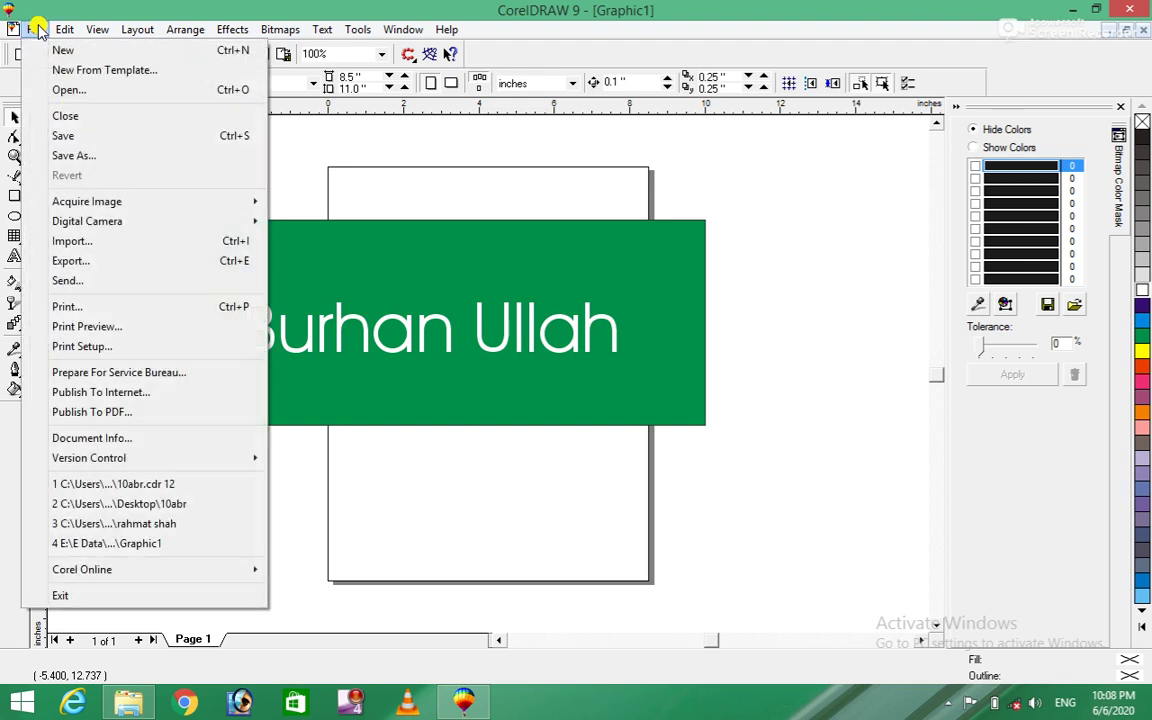
pyautogui.click(117, 348)
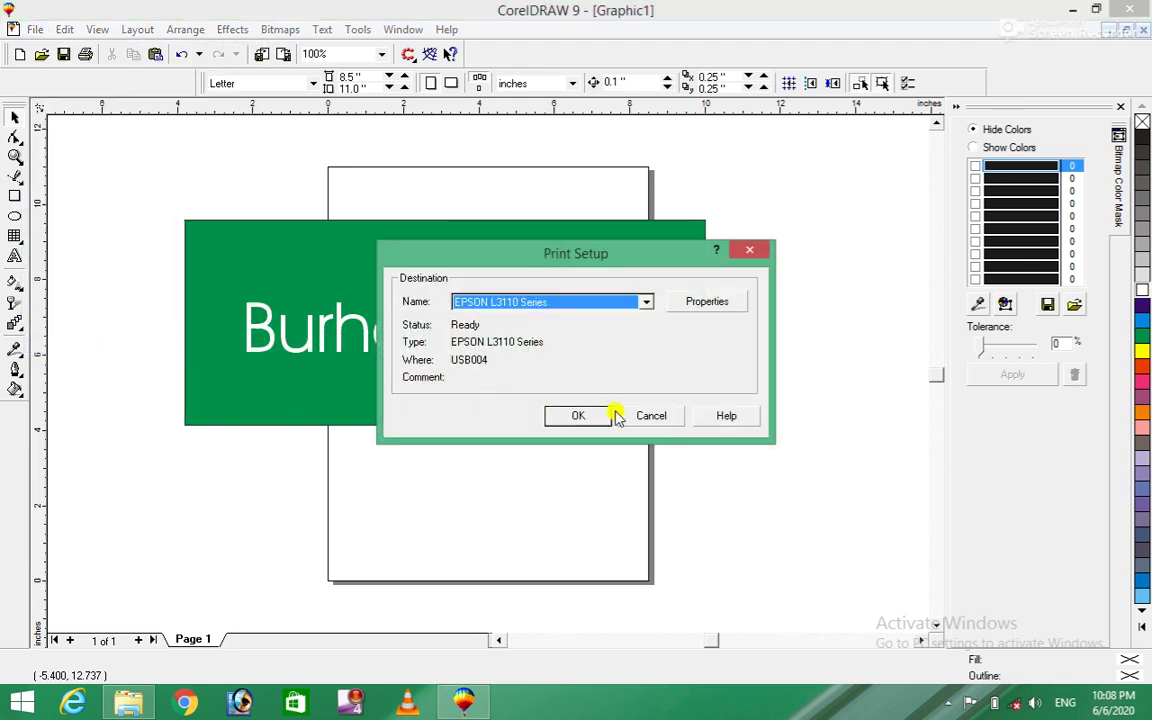
pyautogui.click(647, 302)
pyautogui.click(646, 302)
pyautogui.click(707, 304)
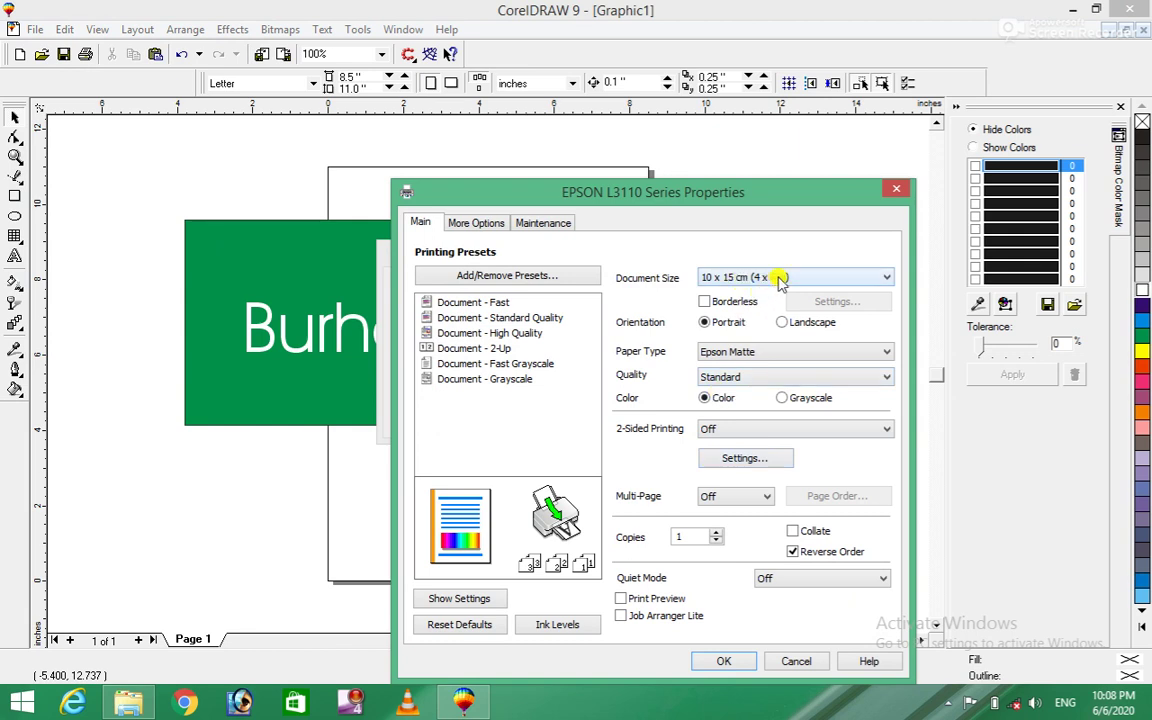
pyautogui.click(779, 280)
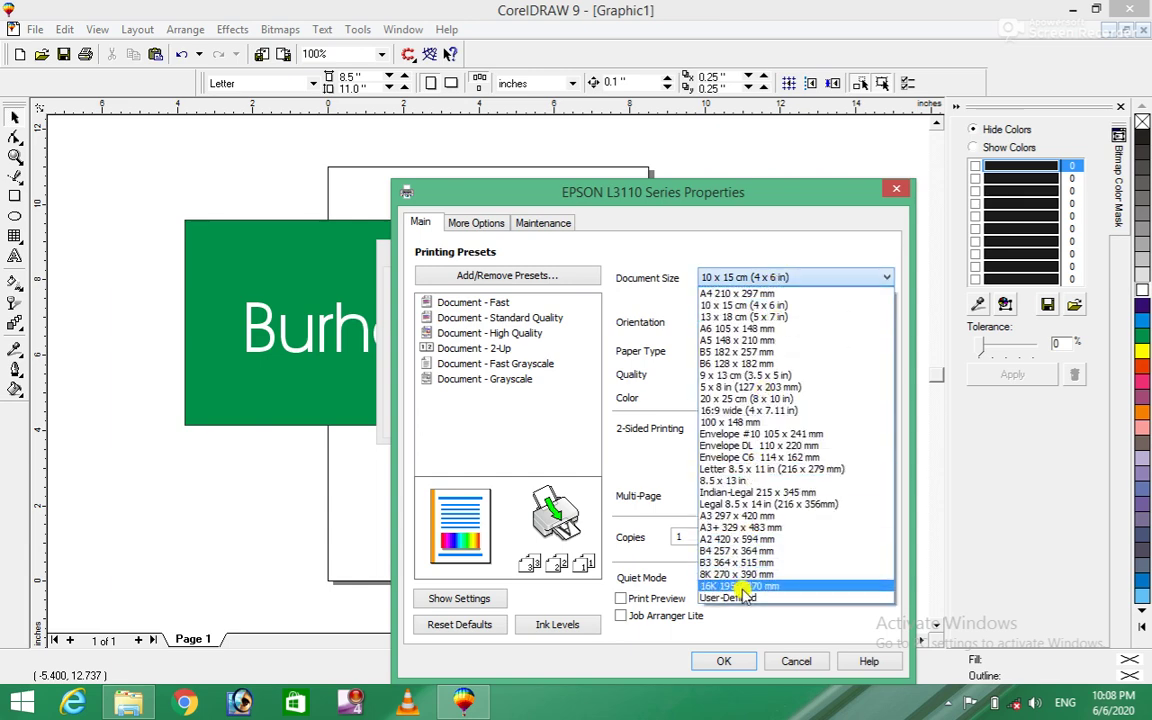
pyautogui.click(723, 505)
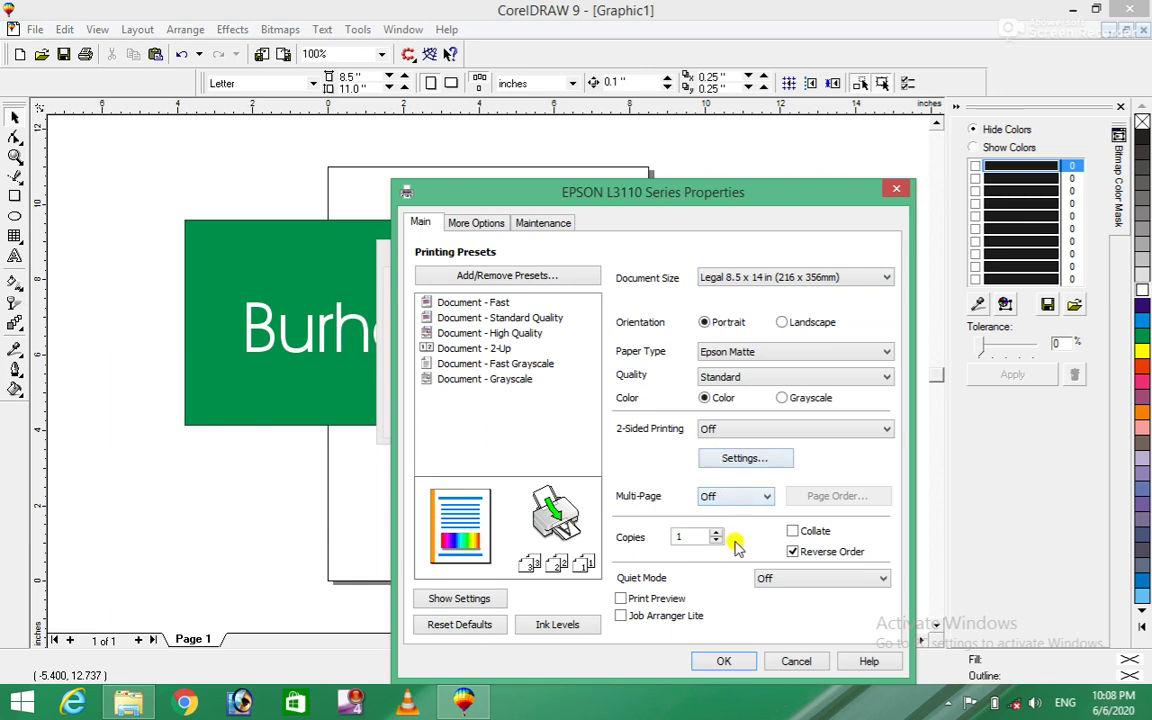
pyautogui.click(730, 662)
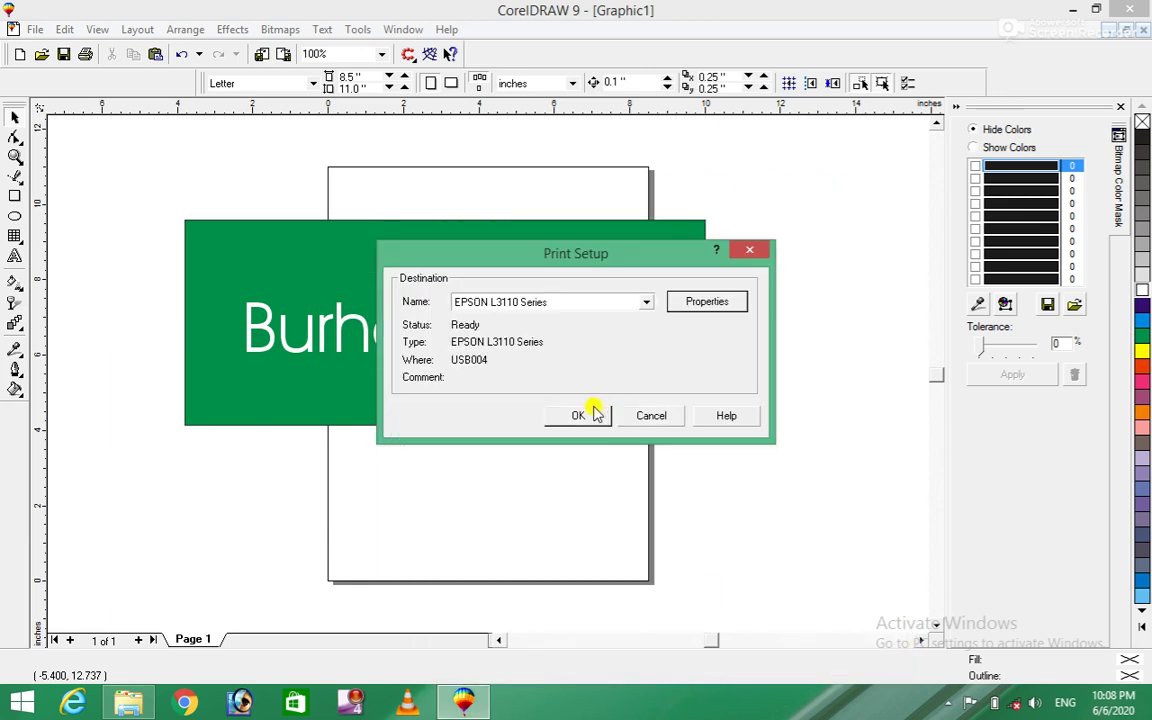
# Close printer setup and start the Service Bureau wizard, gathering all files with the font and a PDF.
pyautogui.click(637, 419)
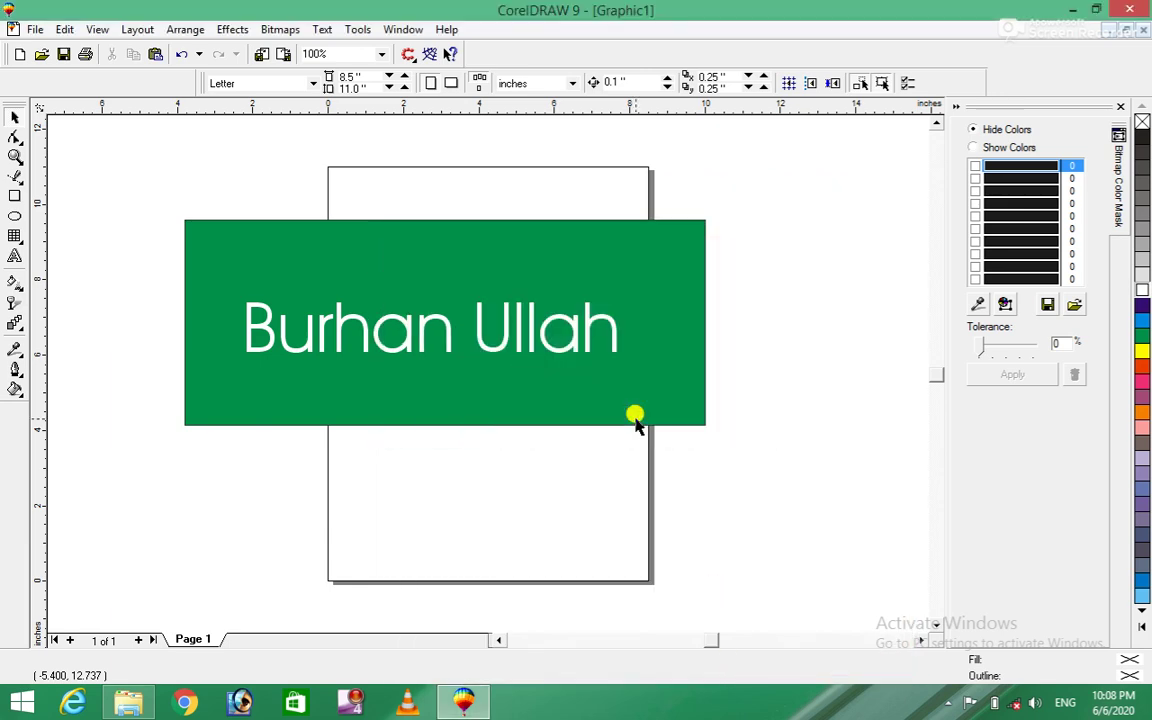
pyautogui.click(35, 29)
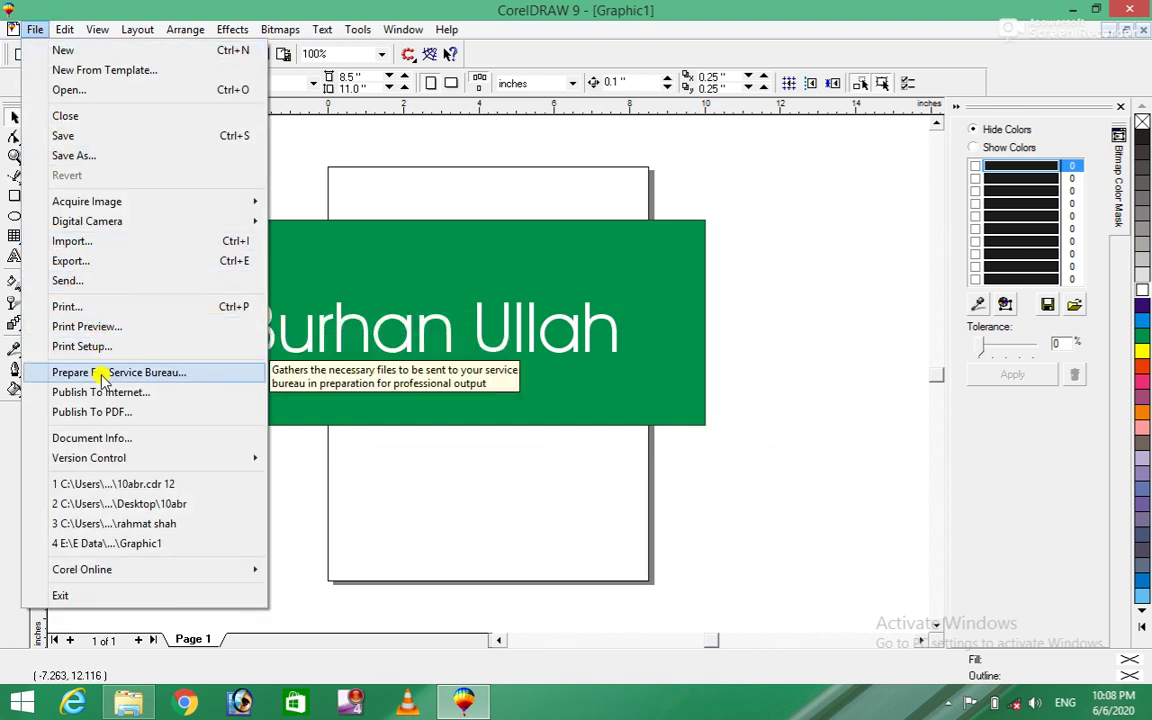
pyautogui.click(166, 373)
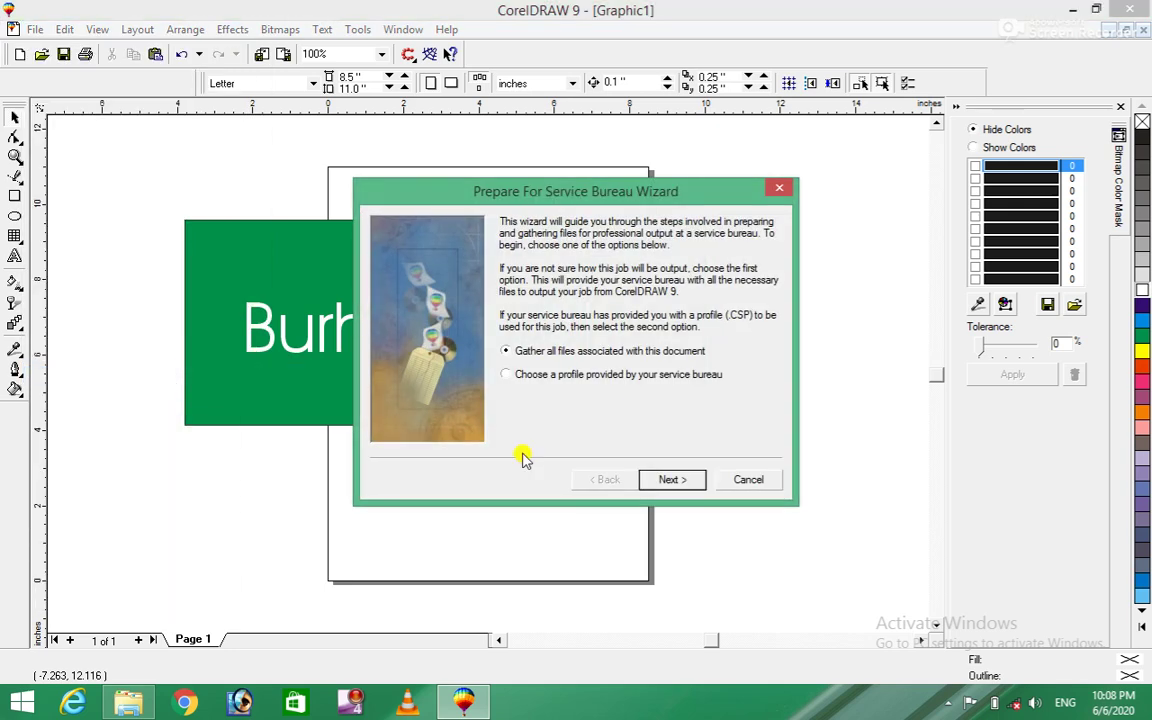
pyautogui.click(686, 479)
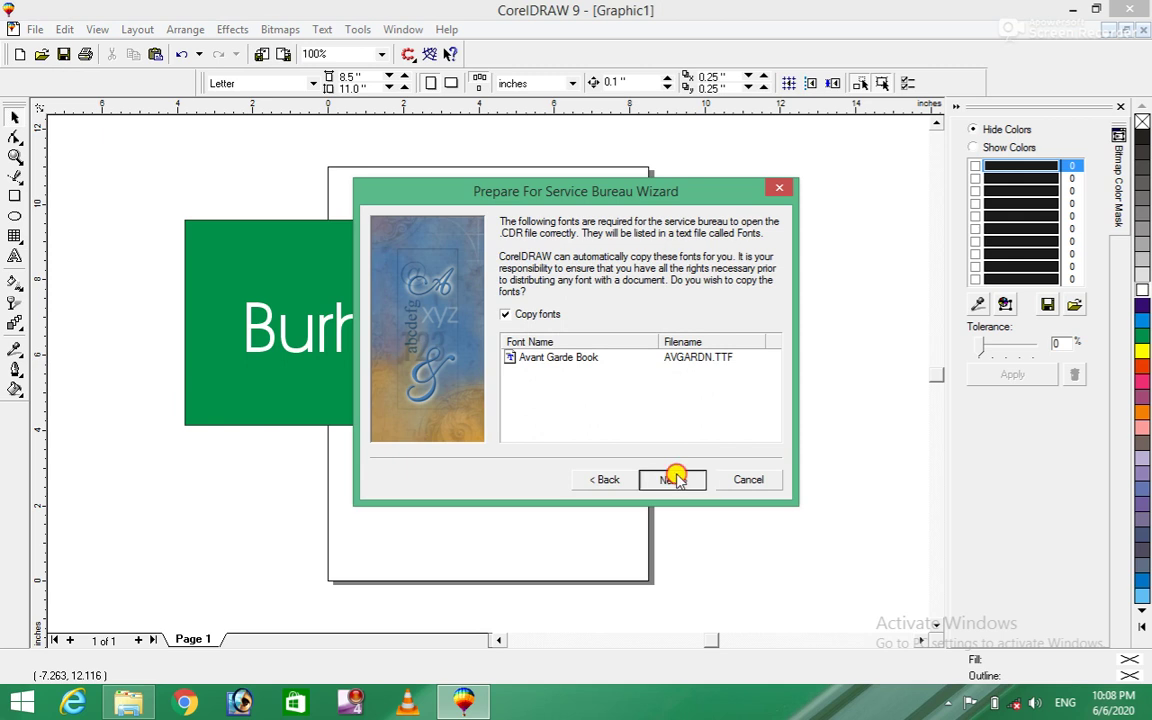
pyautogui.click(675, 479)
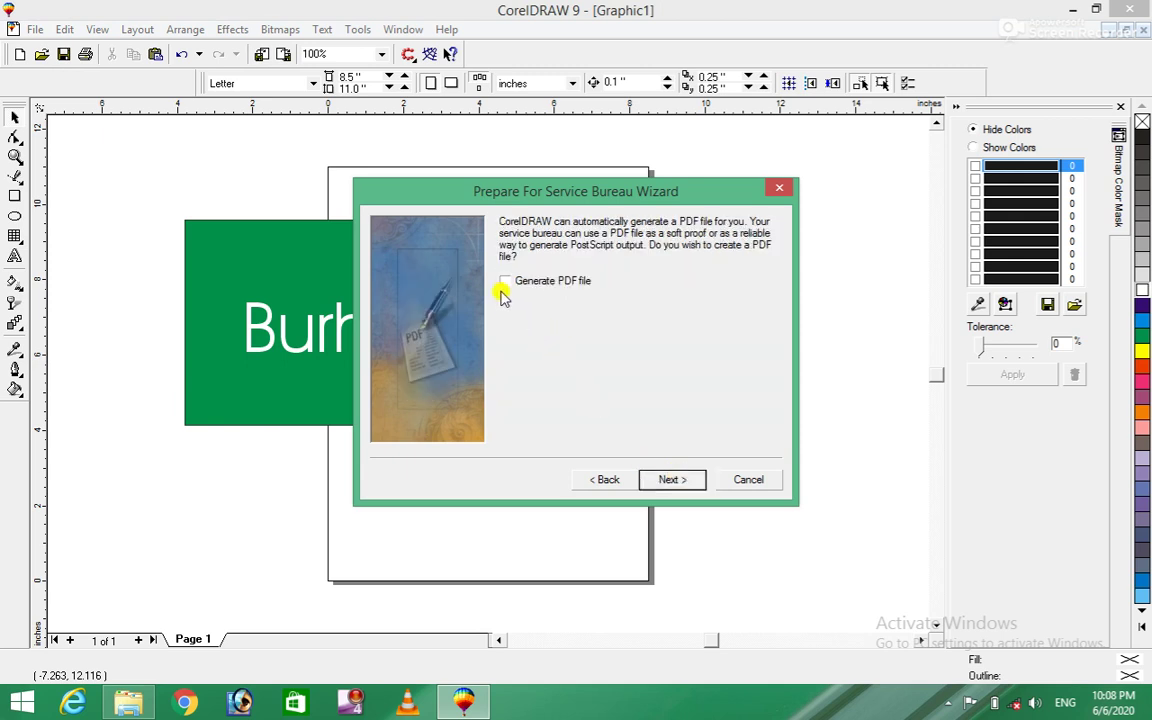
pyautogui.click(510, 281)
pyautogui.click(680, 479)
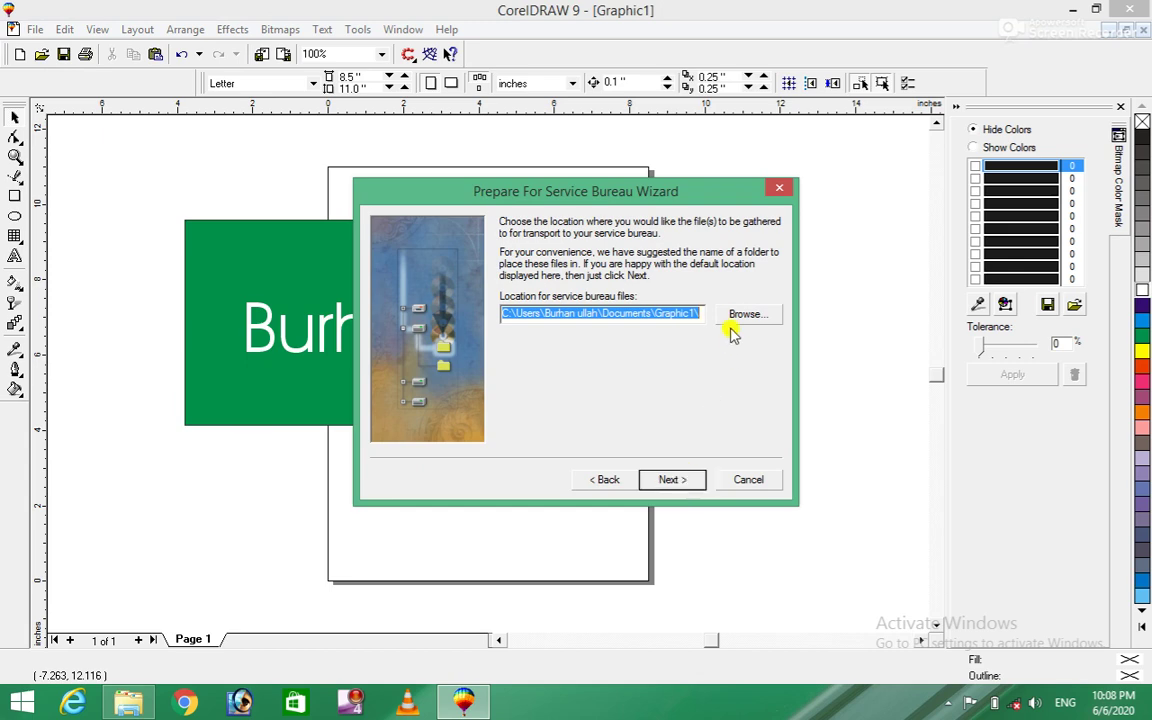
# Package to the Desktop, replacing Graphic1.CDR, finish the wizard, and minimize CorelDRAW.
pyautogui.click(740, 315)
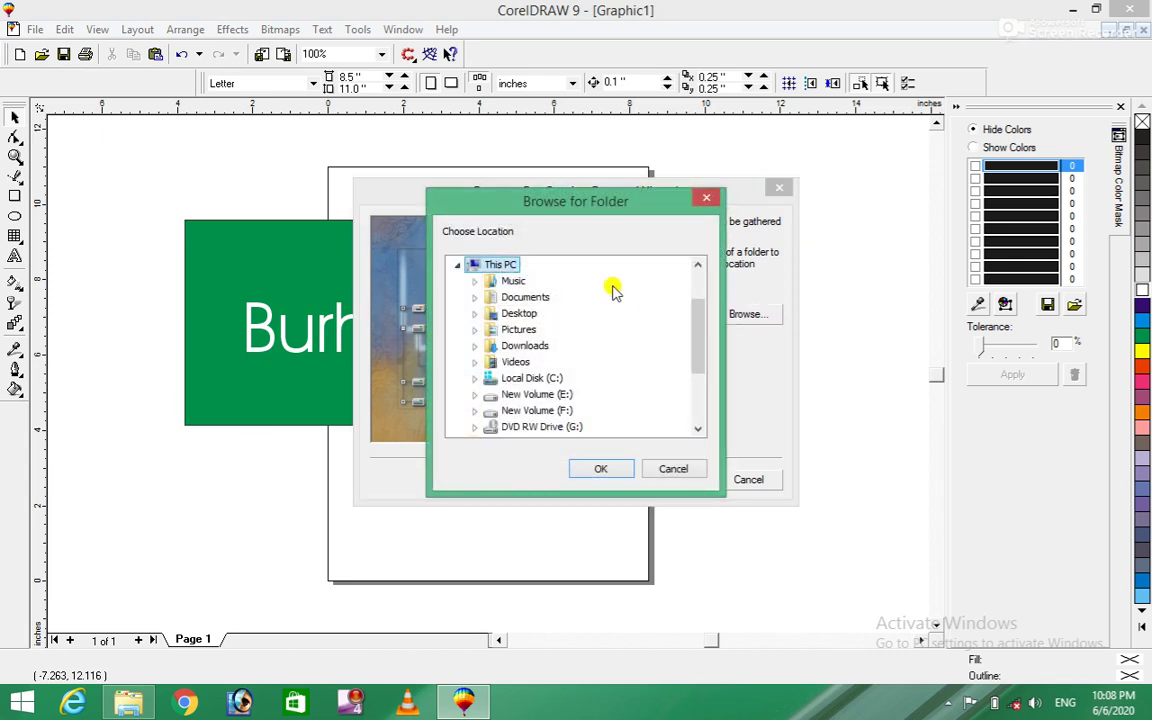
pyautogui.click(531, 315)
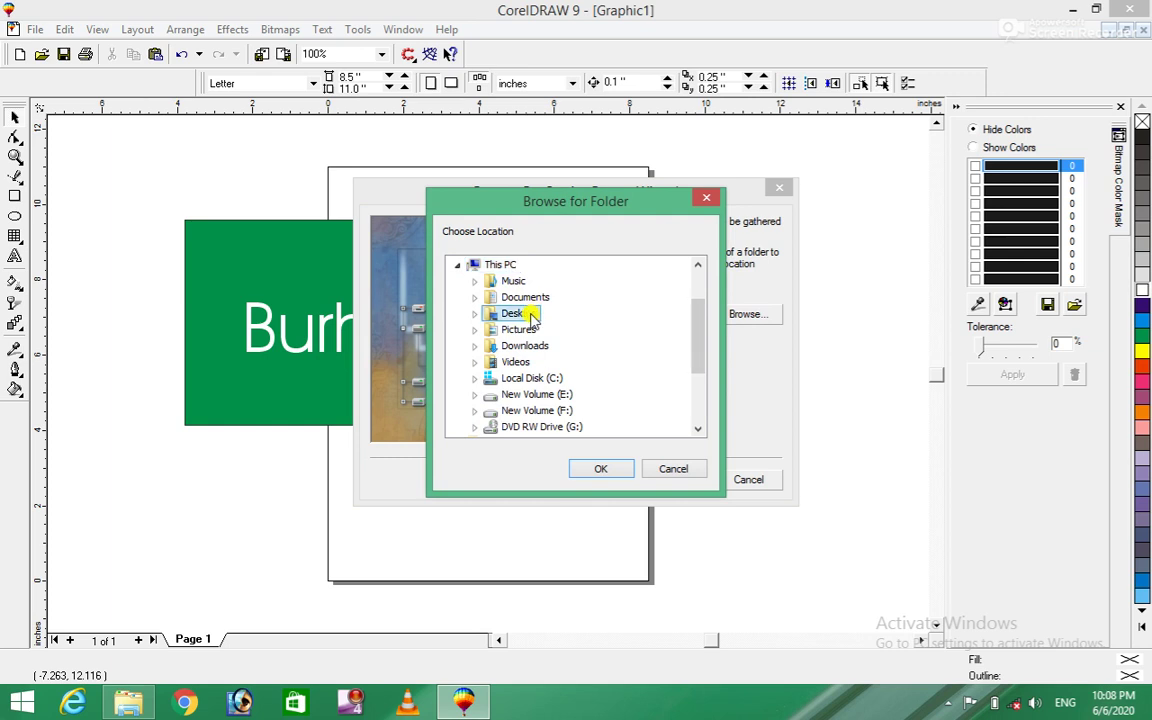
pyautogui.click(597, 467)
pyautogui.click(664, 480)
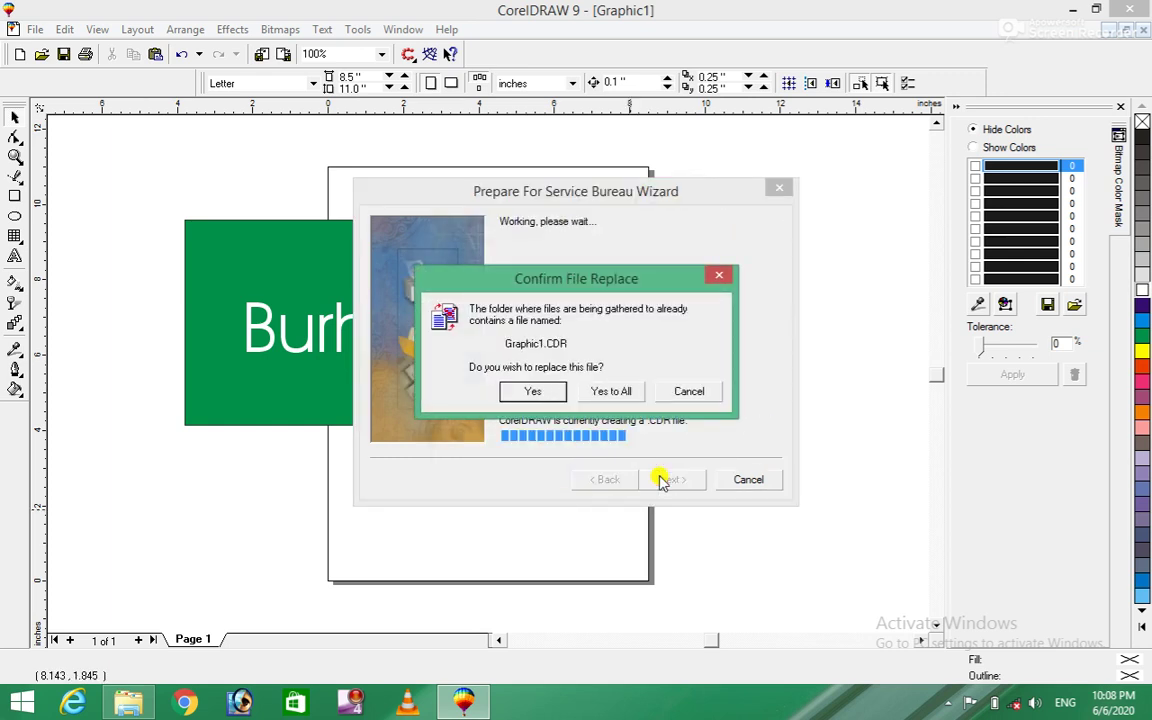
pyautogui.click(534, 391)
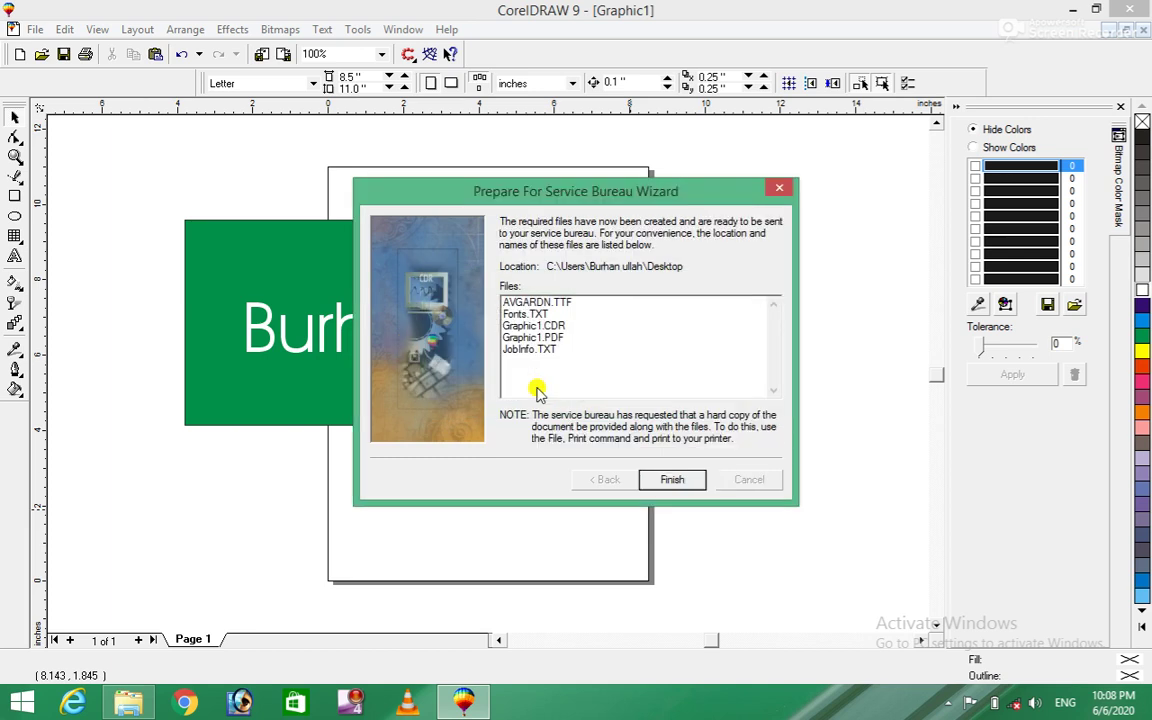
pyautogui.click(649, 476)
pyautogui.click(1073, 9)
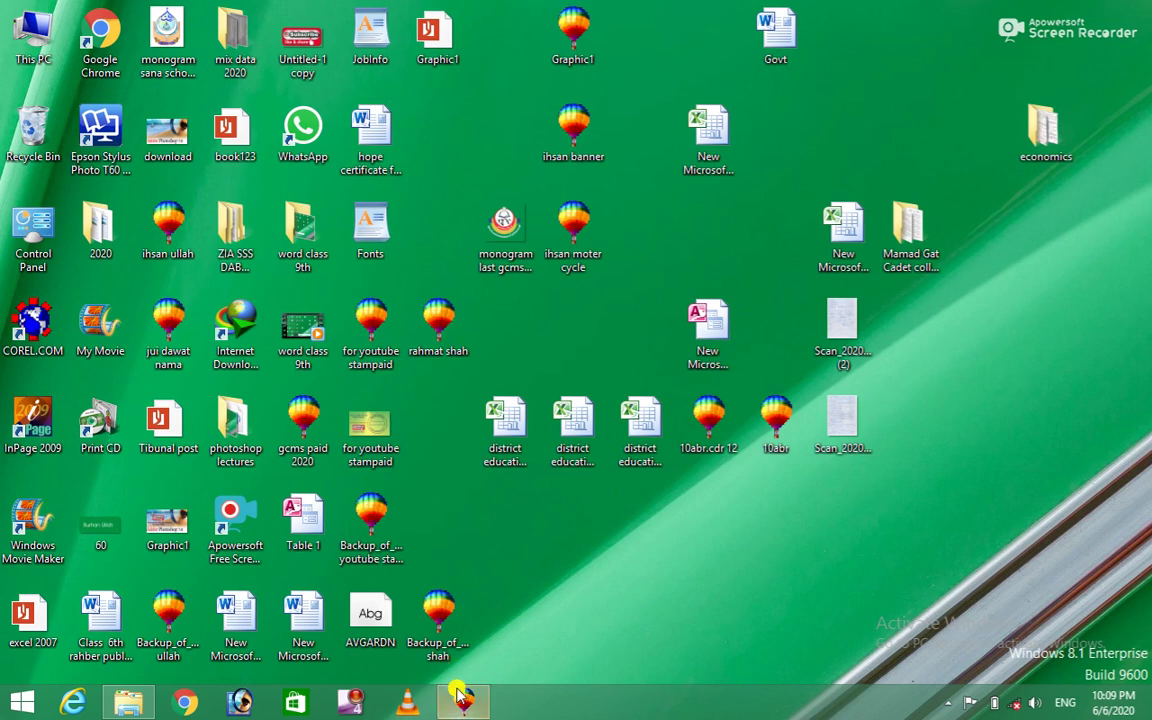
# Select the Backup_of_for youtube stampaid file, deselect it, then open the Graphic1 PDF.
pyautogui.click(373, 515)
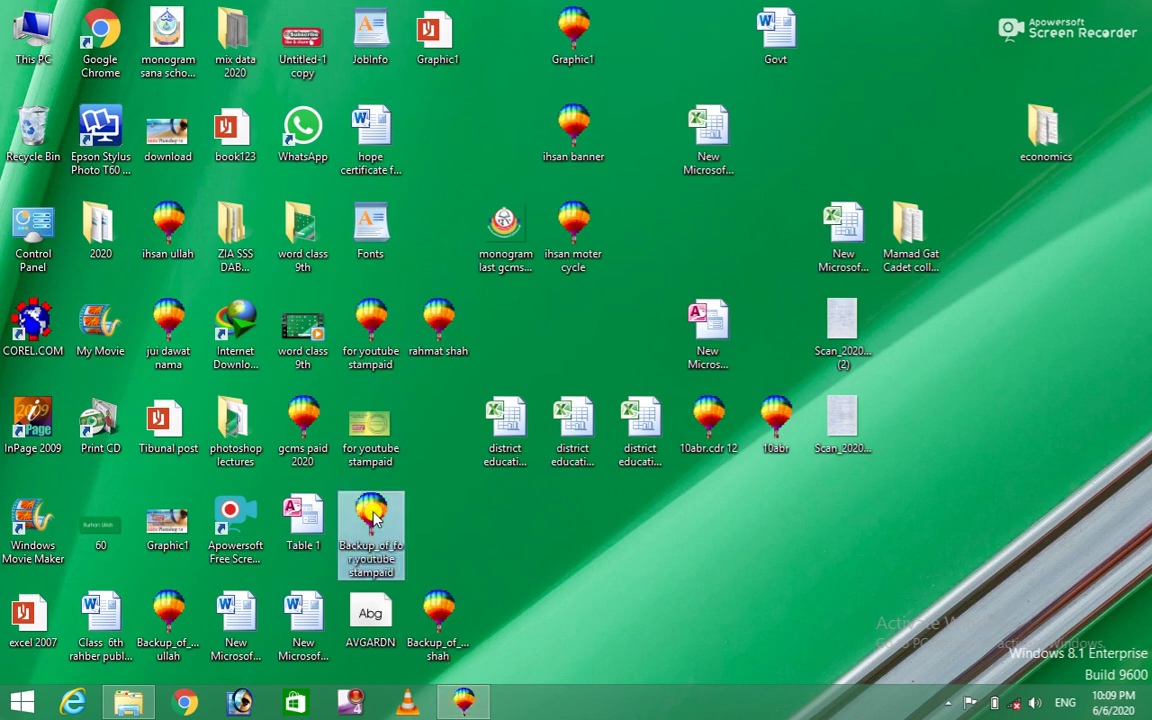
pyautogui.click(541, 580)
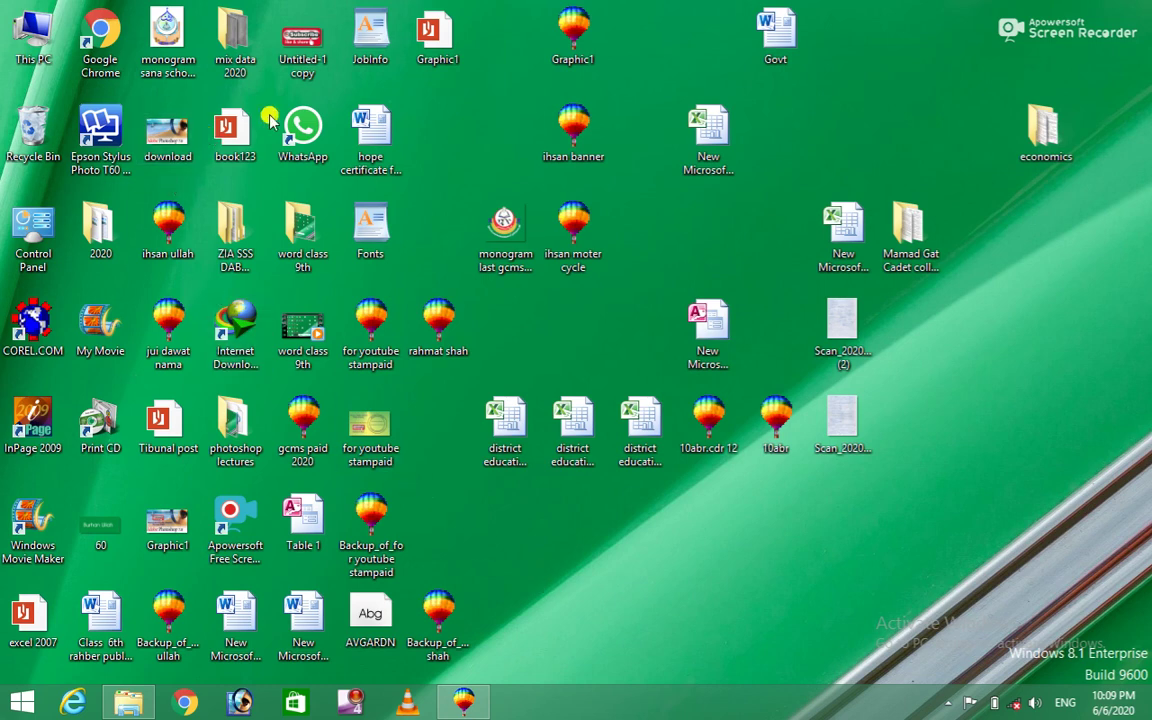
pyautogui.click(447, 38)
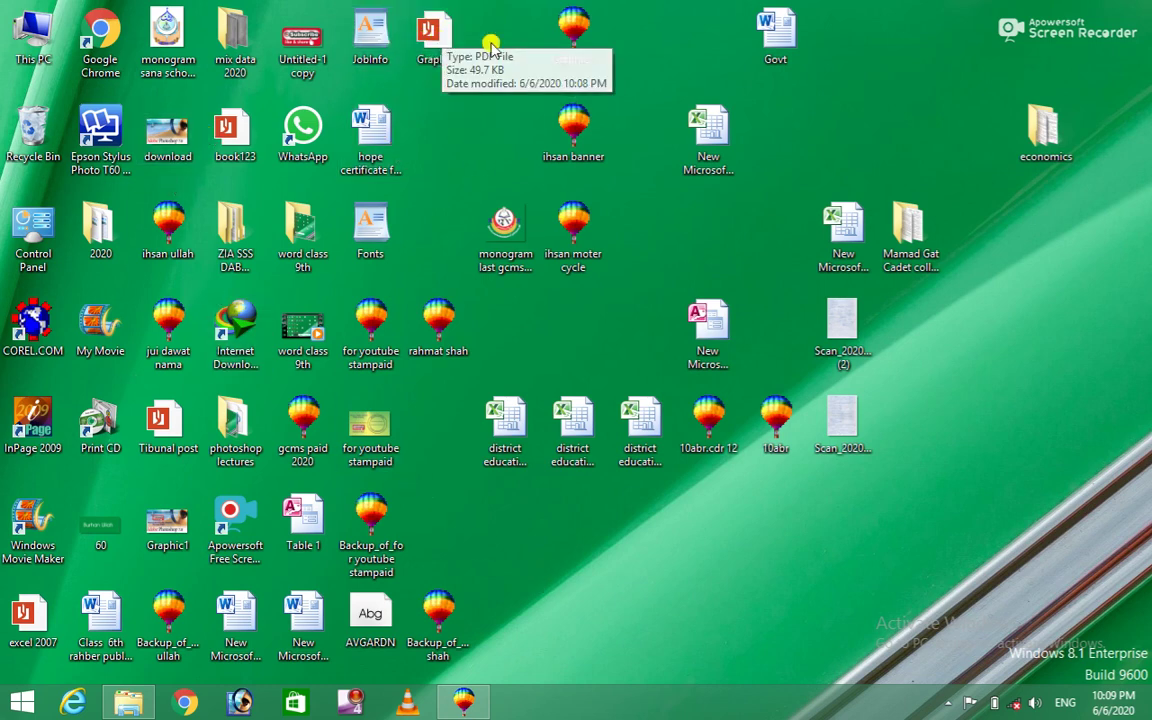
pyautogui.doubleClick(440, 35)
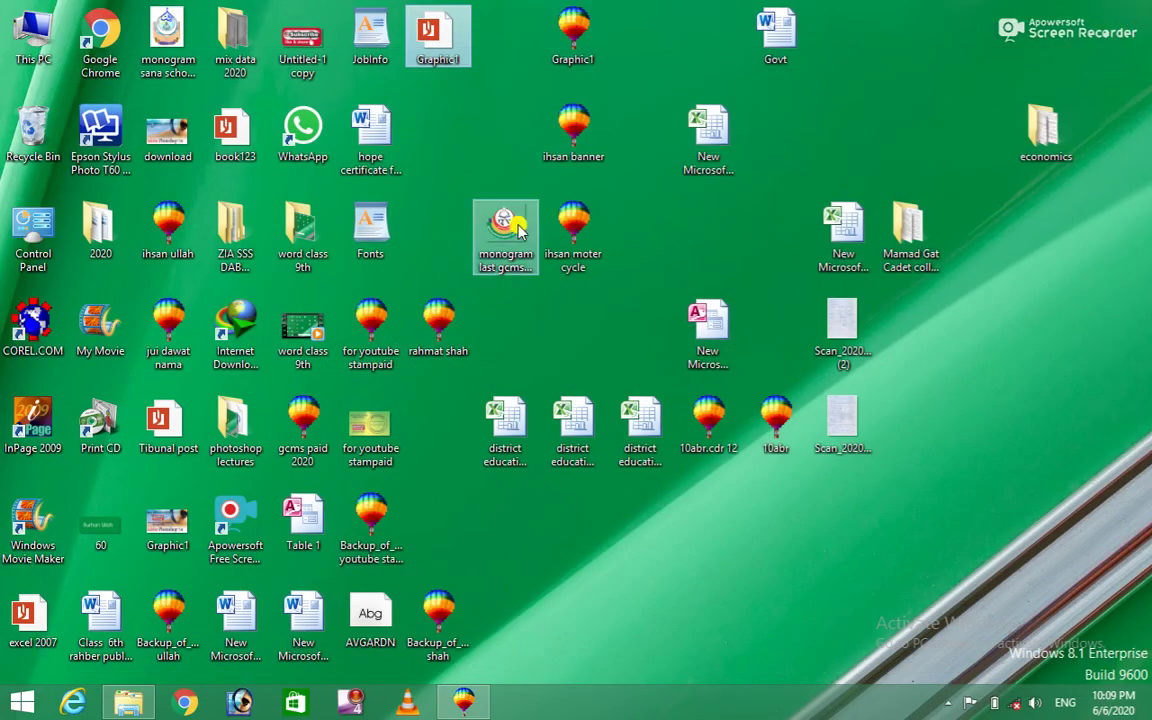
pyautogui.click(465, 706)
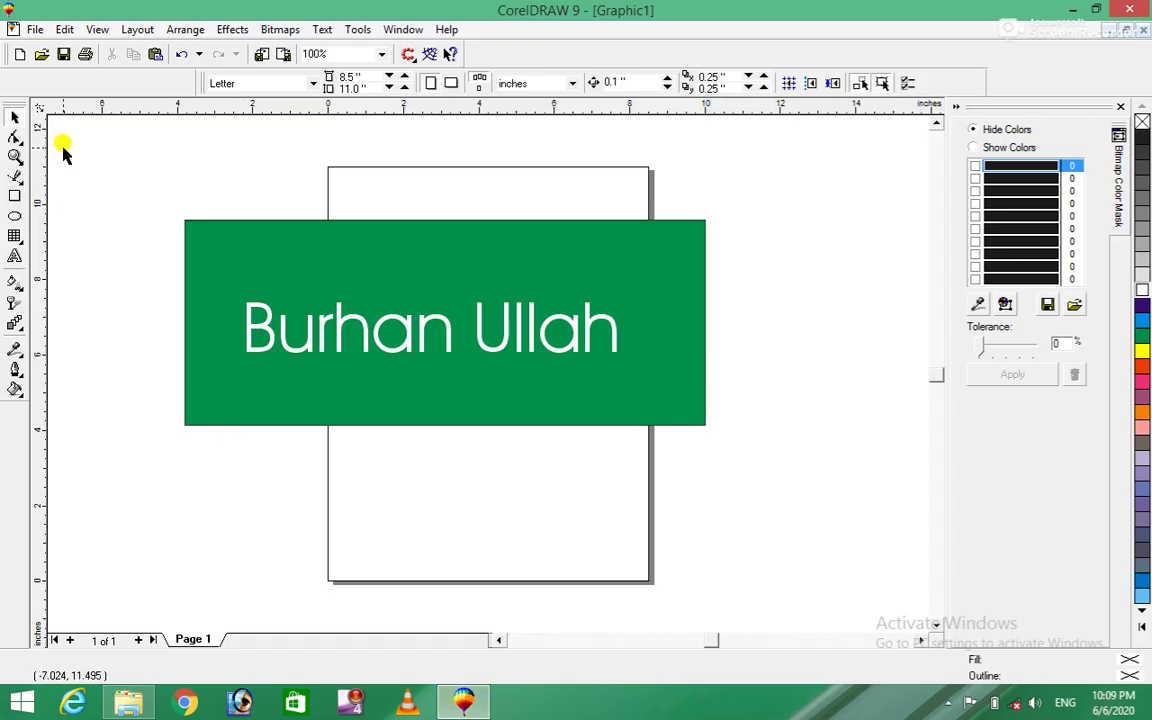
pyautogui.click(35, 30)
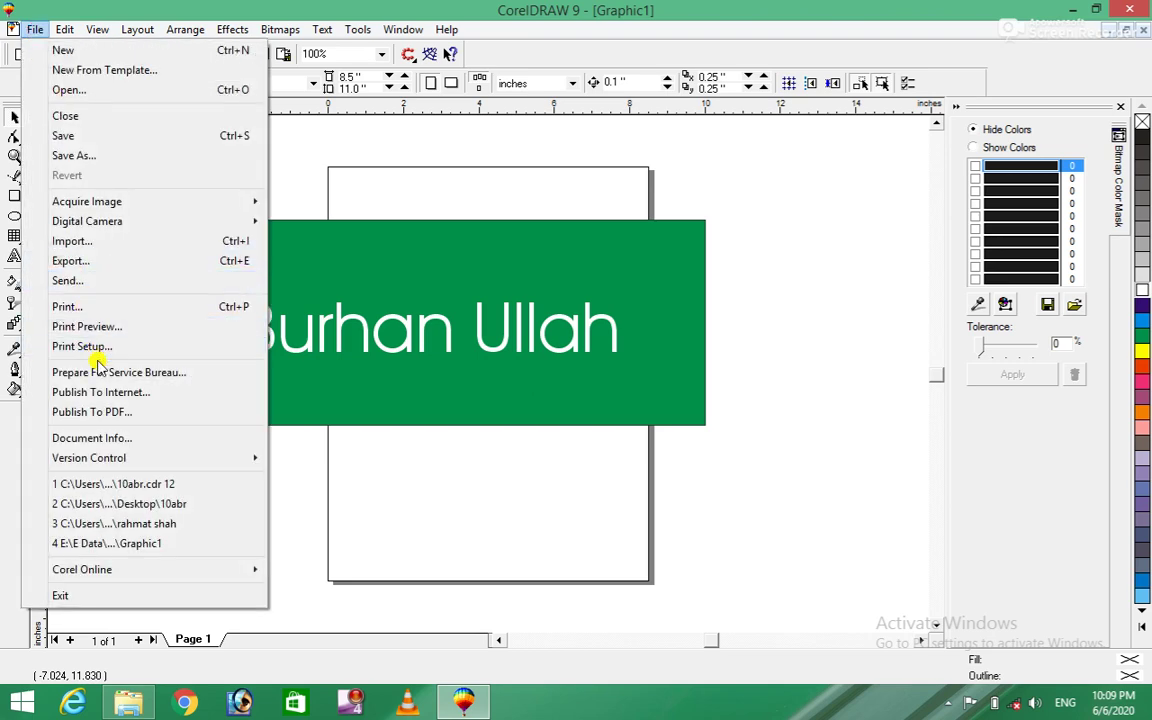
pyautogui.click(118, 374)
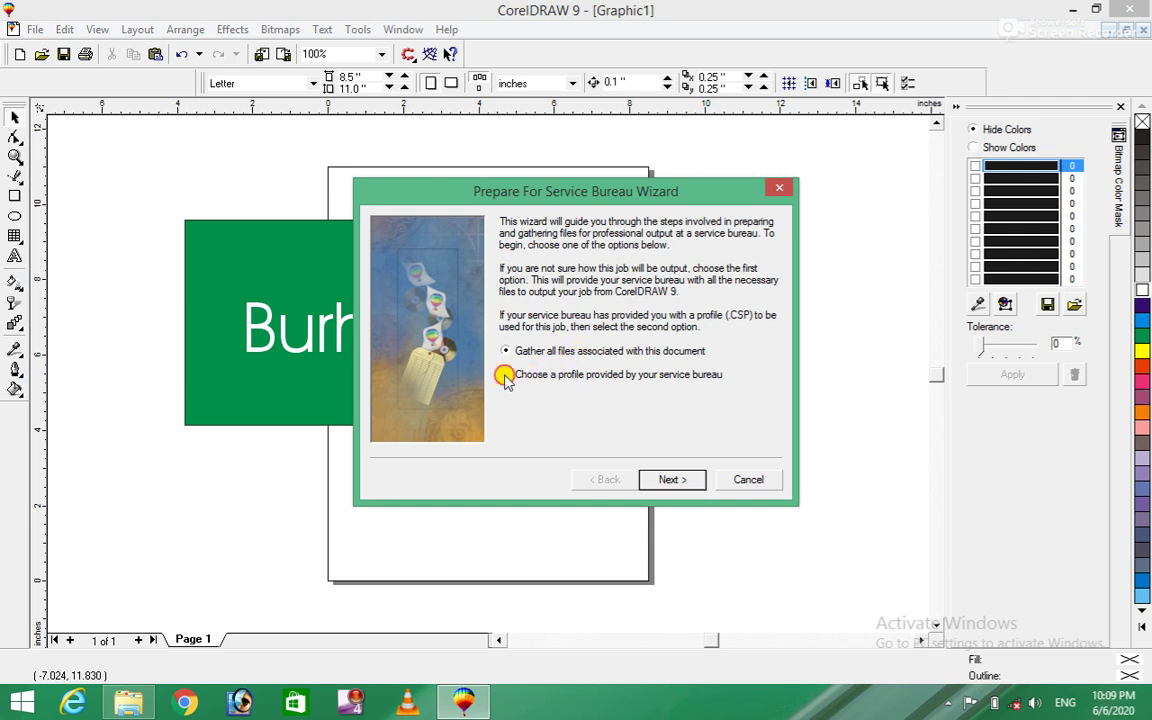
pyautogui.click(684, 480)
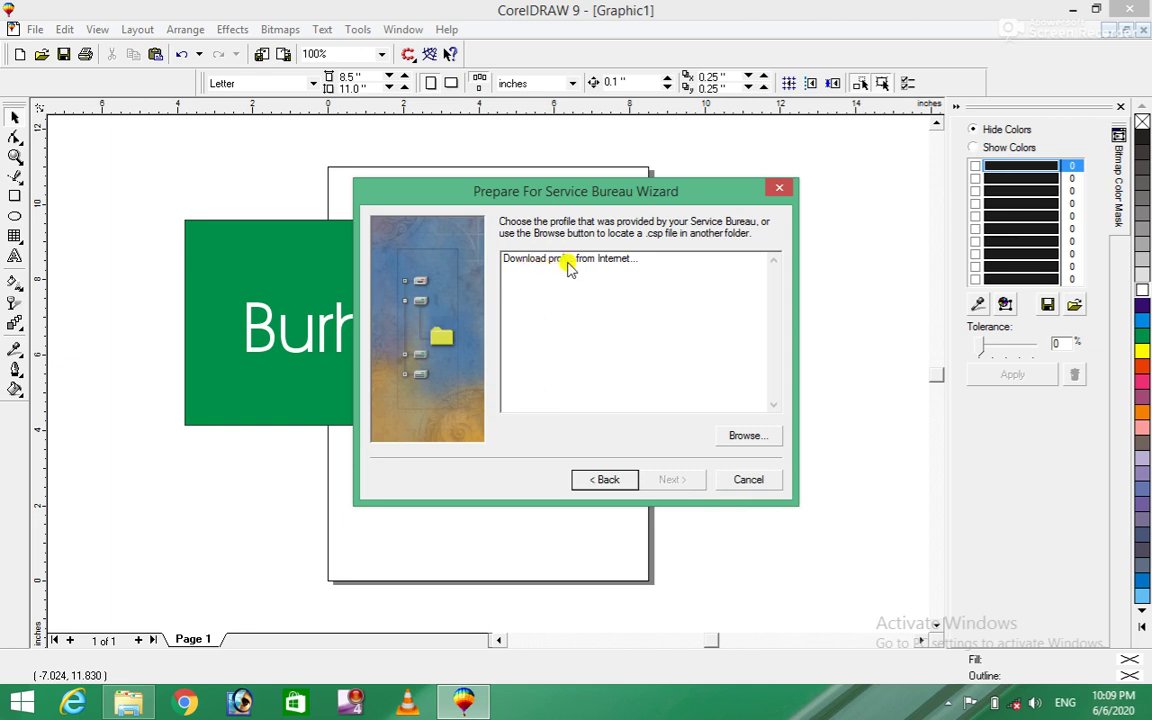
pyautogui.click(750, 481)
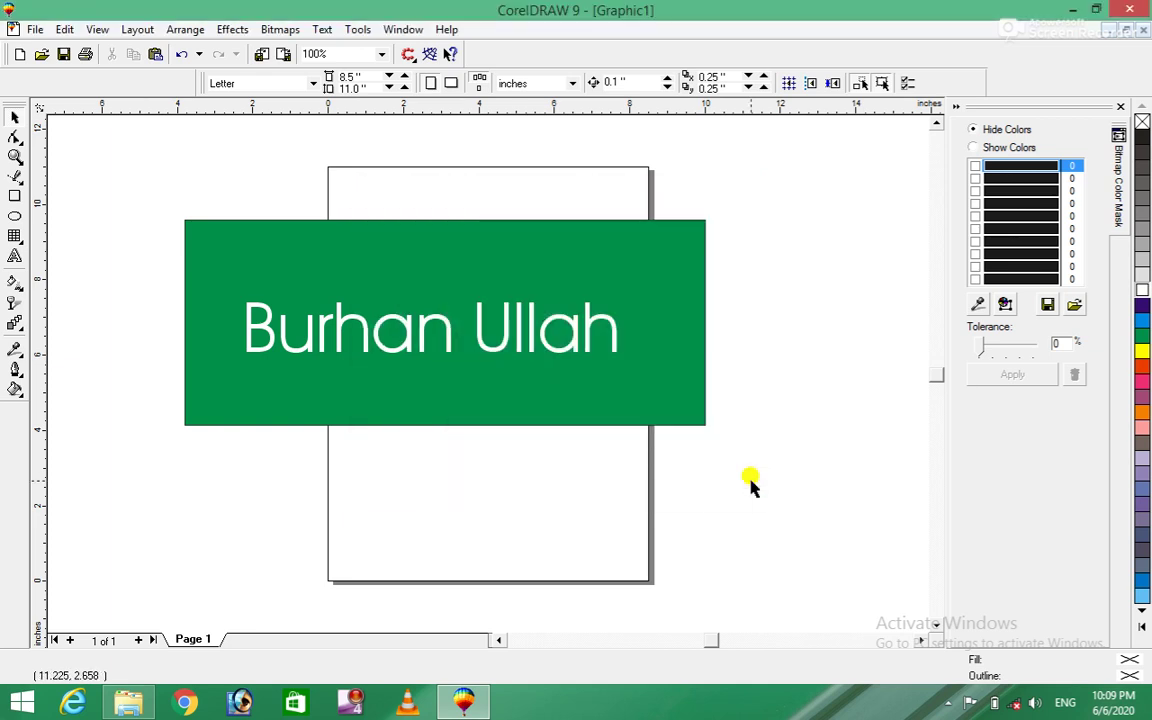
pyautogui.click(36, 27)
pyautogui.moveTo(64, 29)
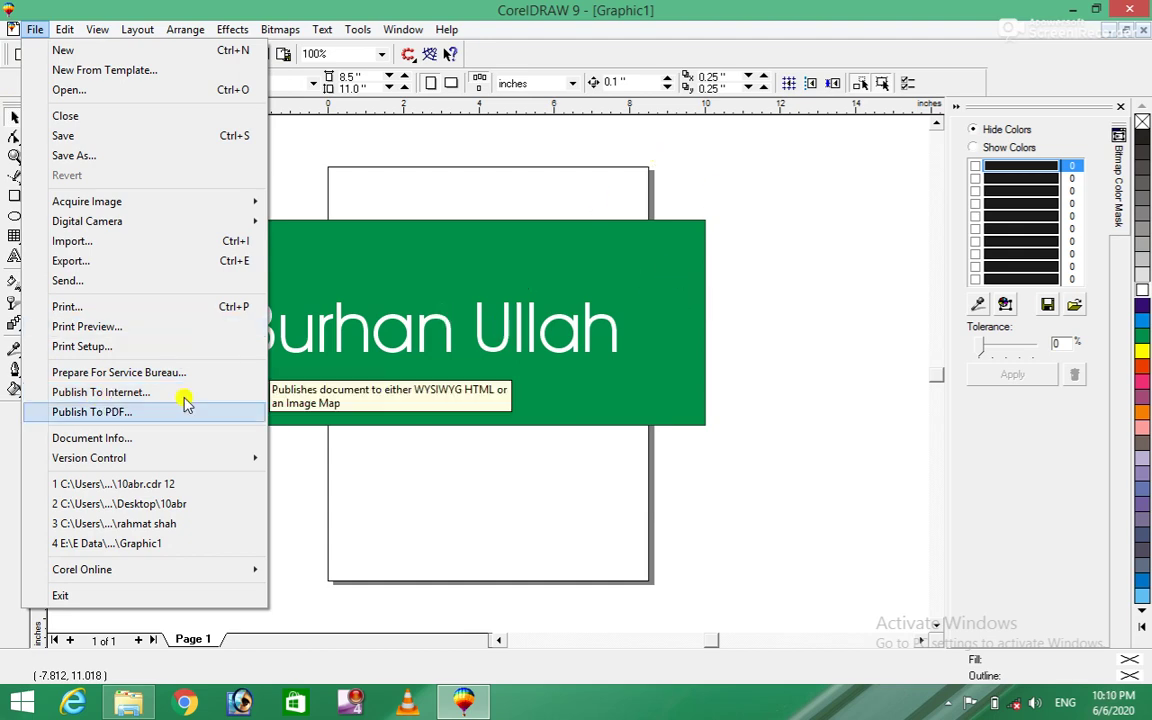
pyautogui.click(62, 393)
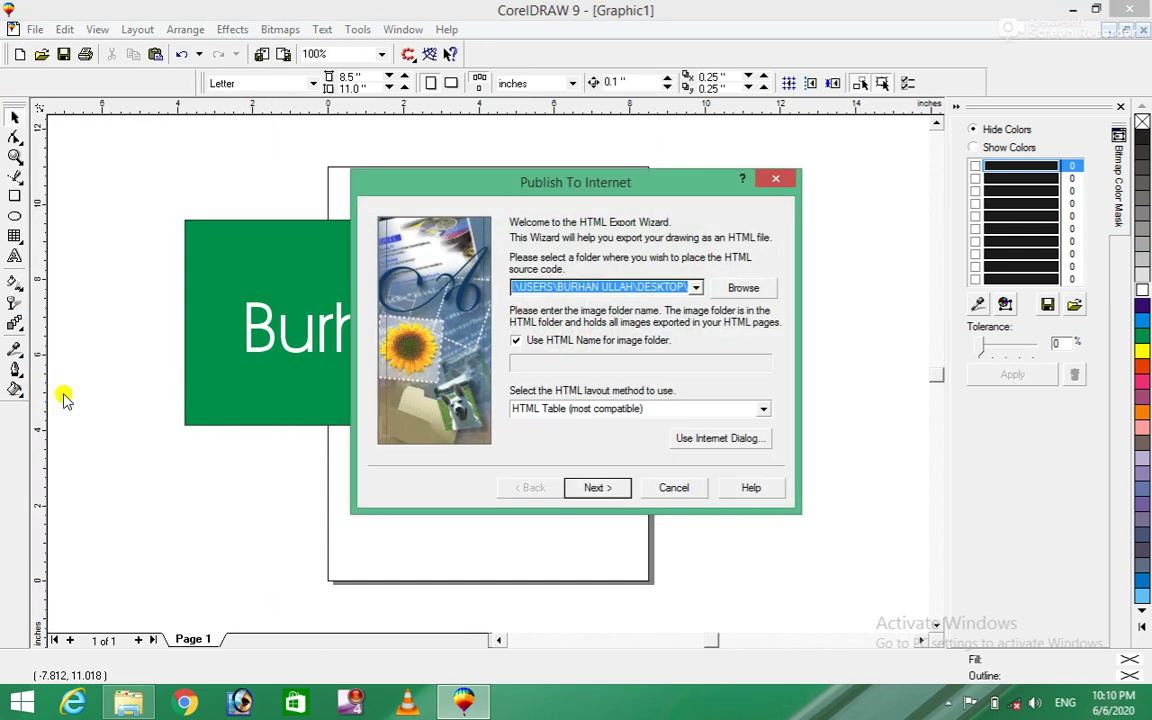
pyautogui.click(600, 487)
pyautogui.click(603, 489)
pyautogui.click(600, 488)
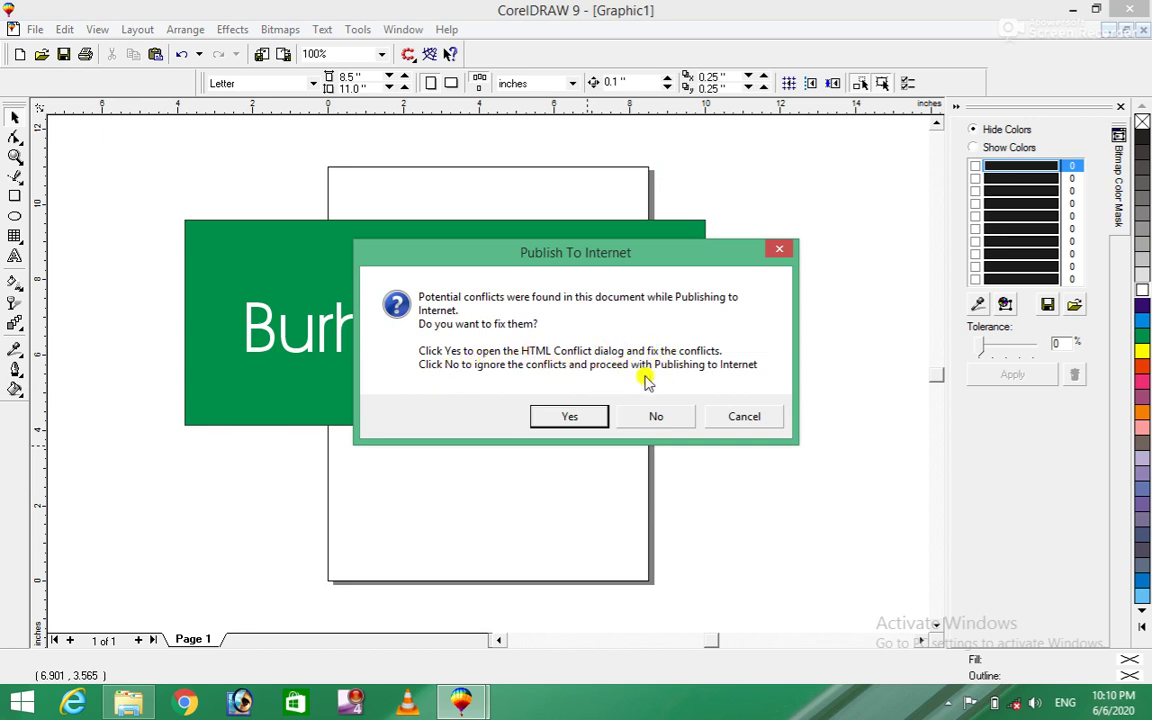
pyautogui.click(578, 416)
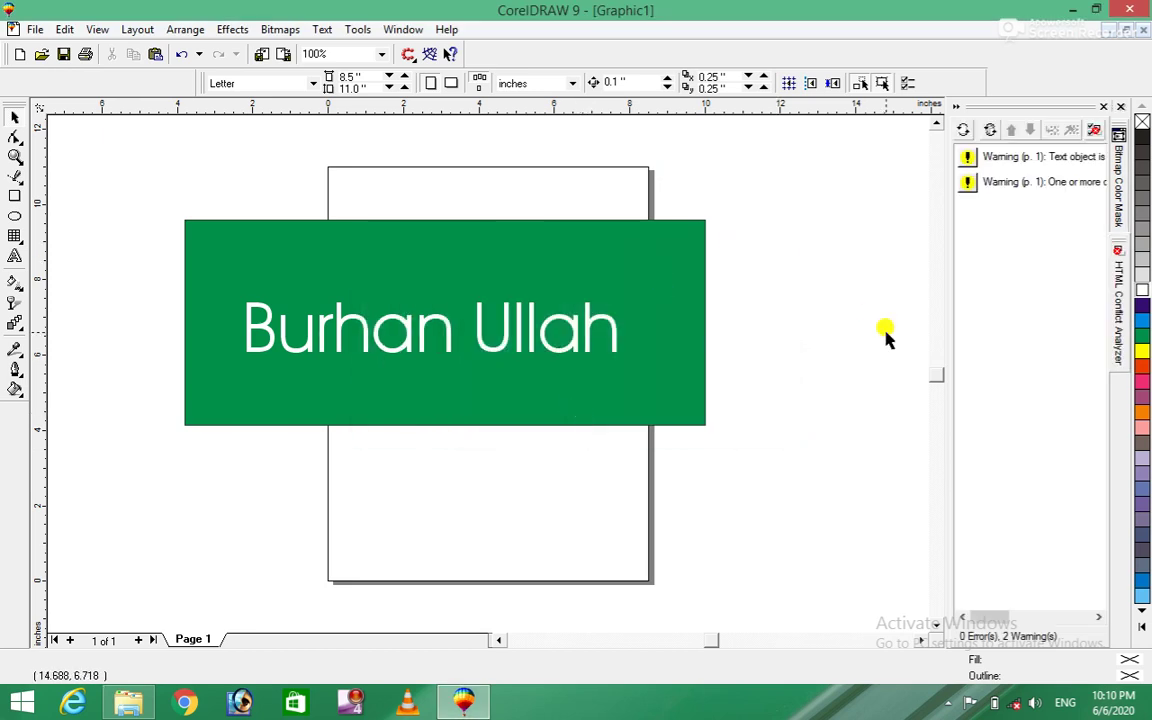
pyautogui.click(1118, 106)
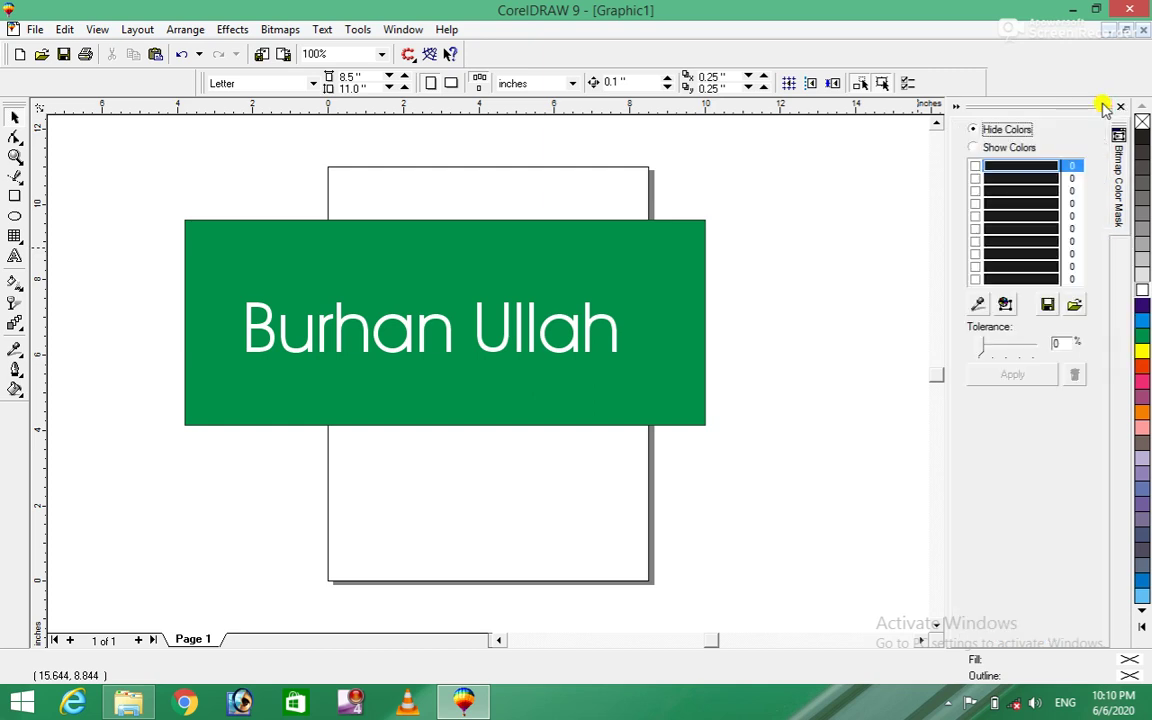
# Publish all pages to Graphic1.pdf with default PDF settings, then minimize CorelDRAW.
pyautogui.click(36, 30)
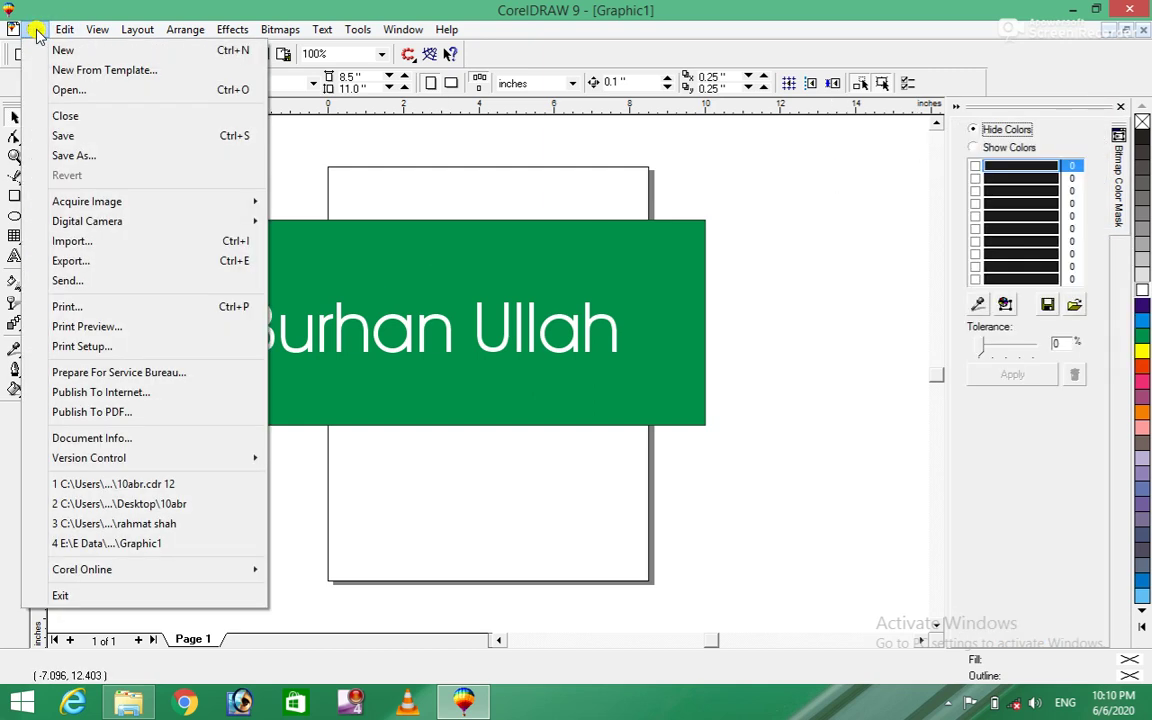
pyautogui.click(130, 416)
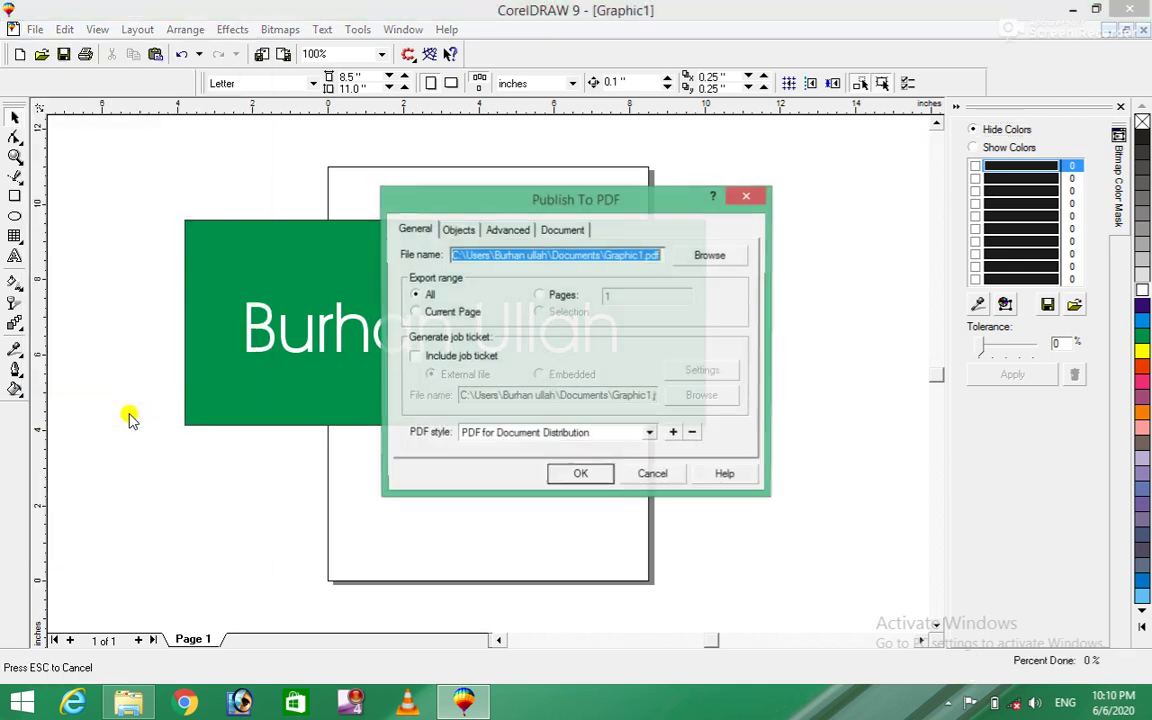
pyautogui.click(585, 477)
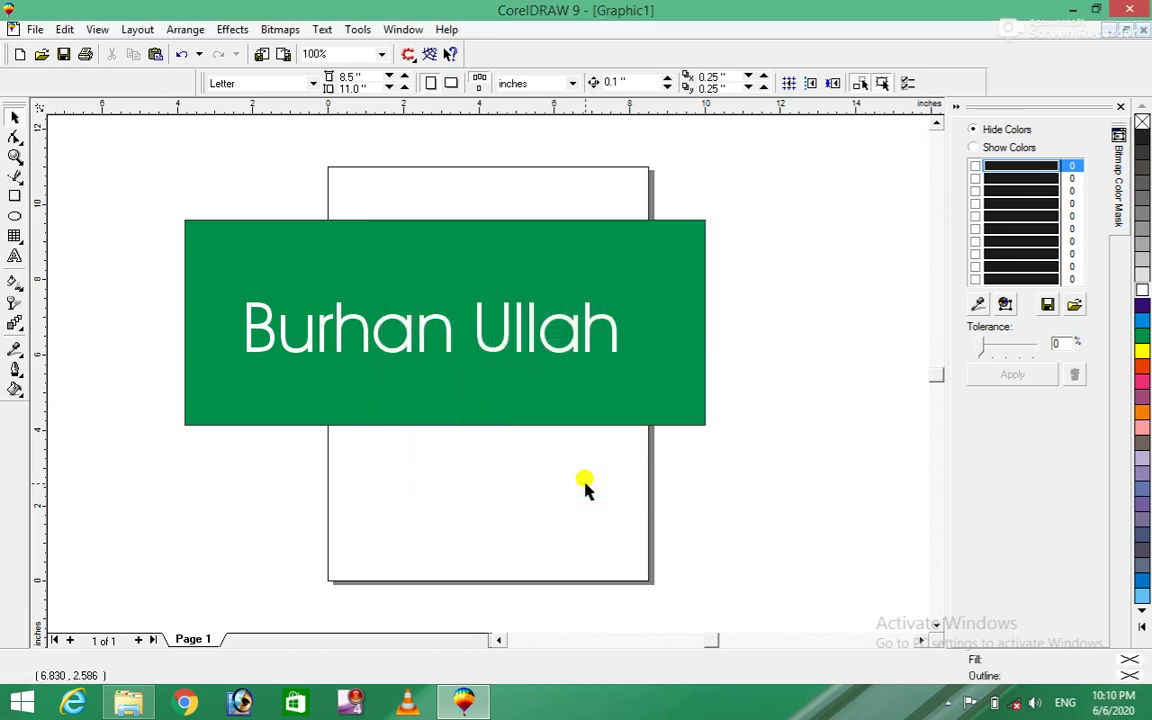
pyautogui.click(1072, 10)
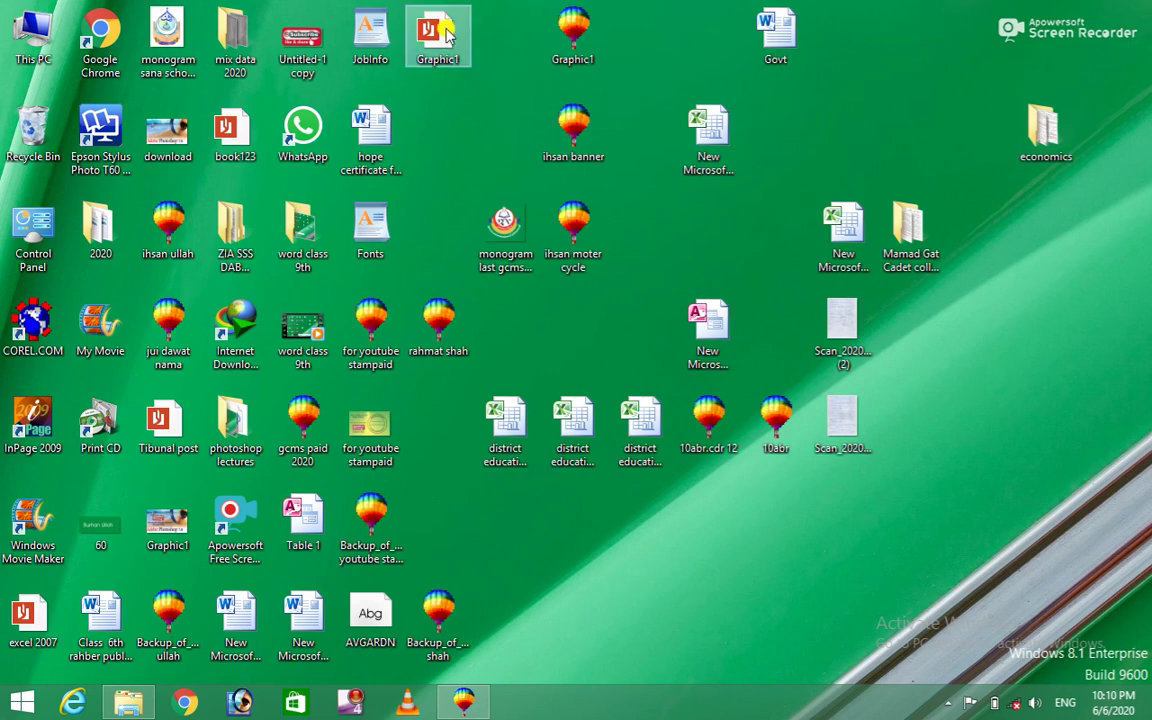
pyautogui.doubleClick(370, 32)
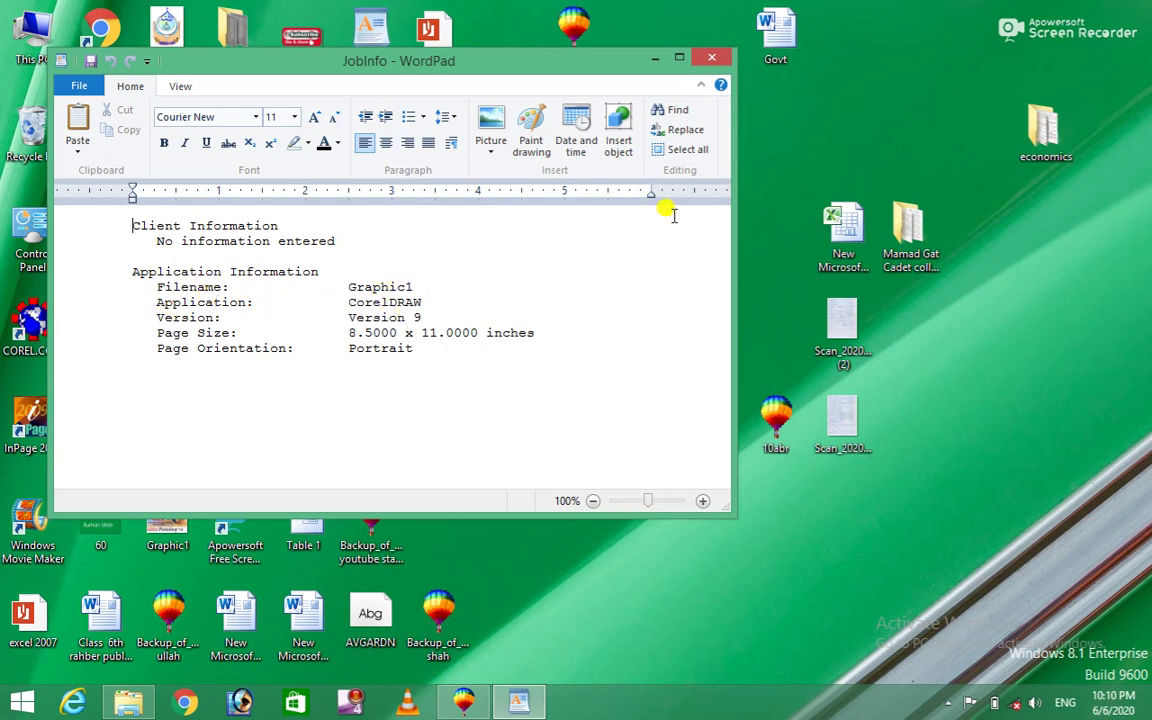
pyautogui.click(713, 57)
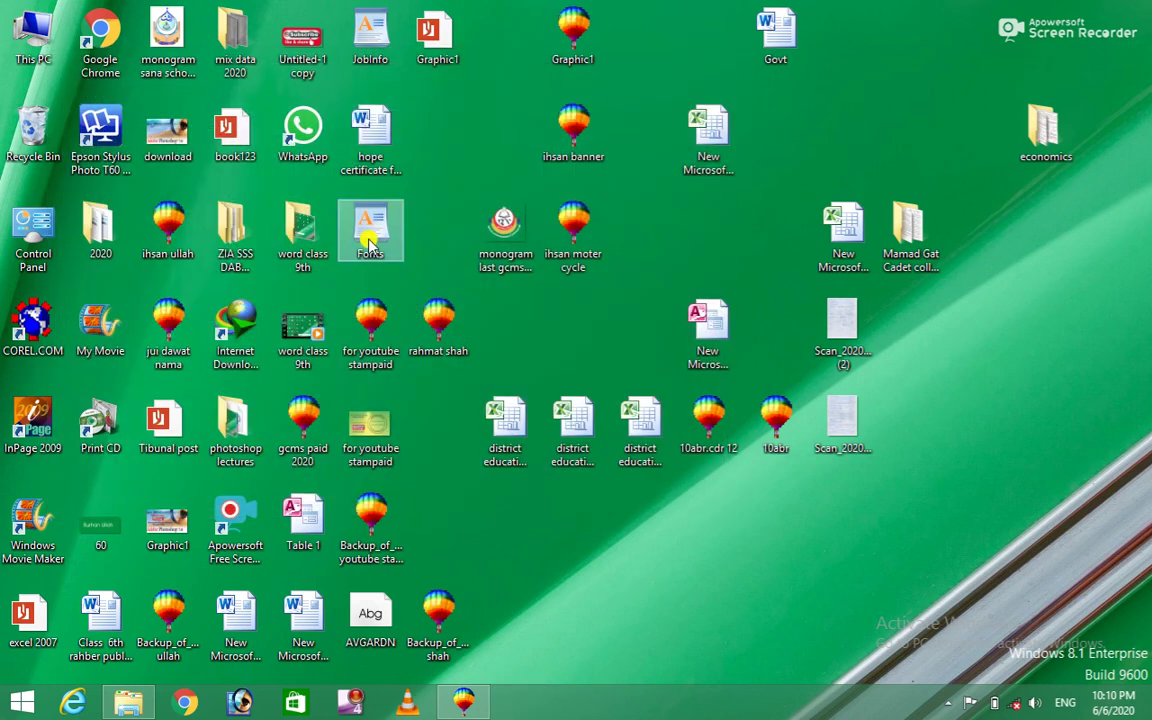
pyautogui.doubleClick(378, 228)
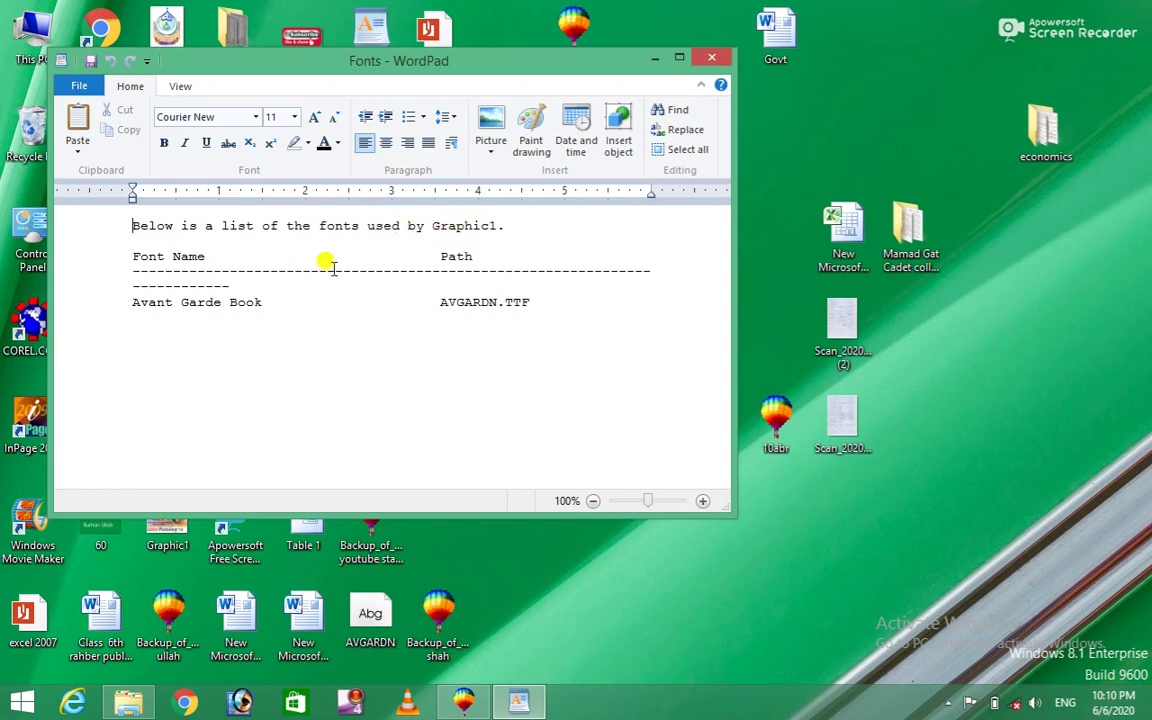
pyautogui.click(708, 60)
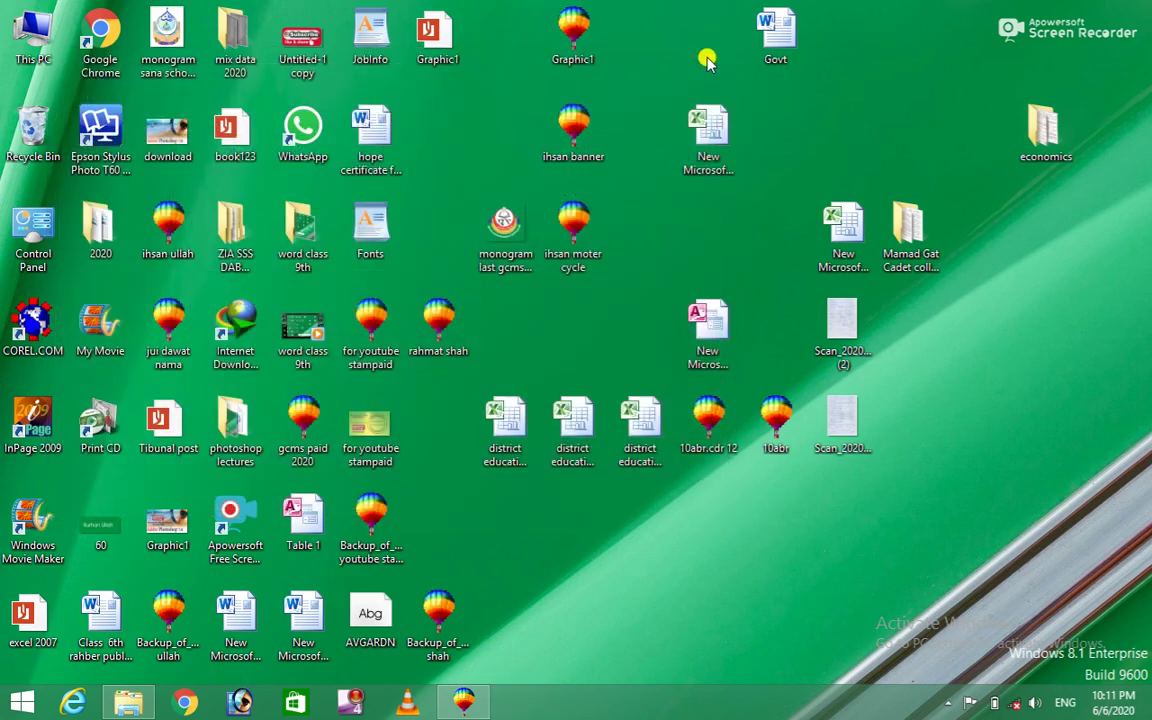
# Preview the Avant Garde Book font, then move JobInfo off the desktop and delete AVGARDN.
pyautogui.doubleClick(370, 620)
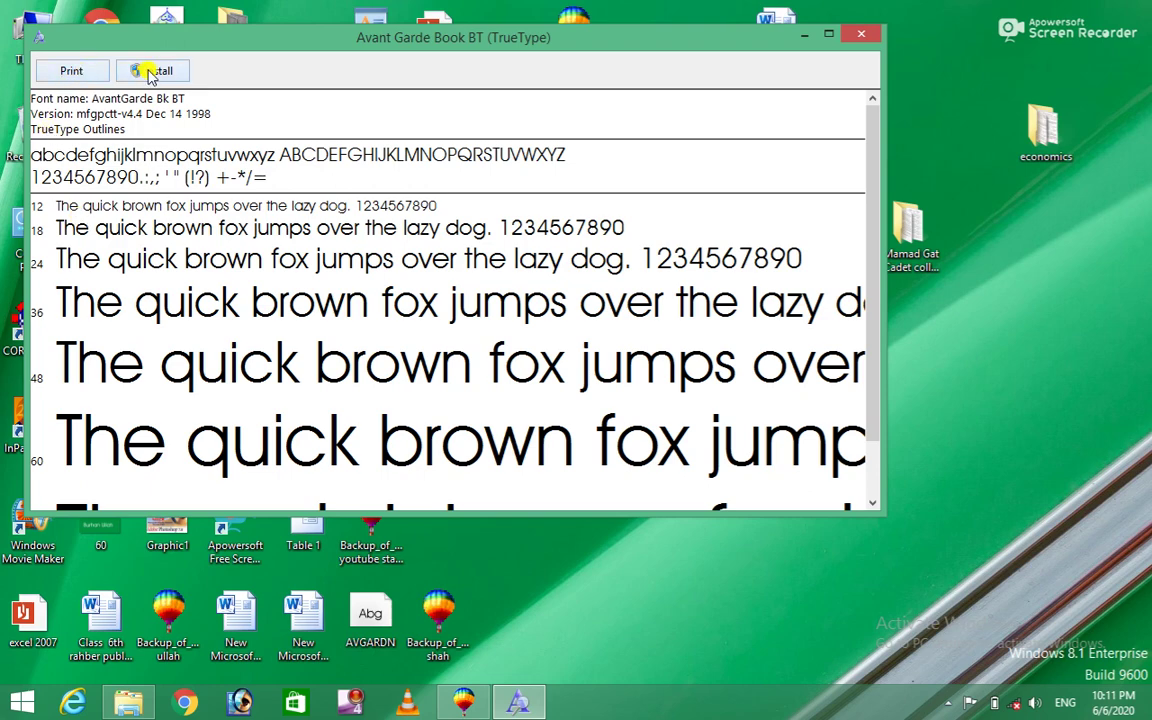
pyautogui.click(862, 36)
pyautogui.click(395, 40)
pyautogui.moveTo(395, 40); pyautogui.dragTo(372, 228)
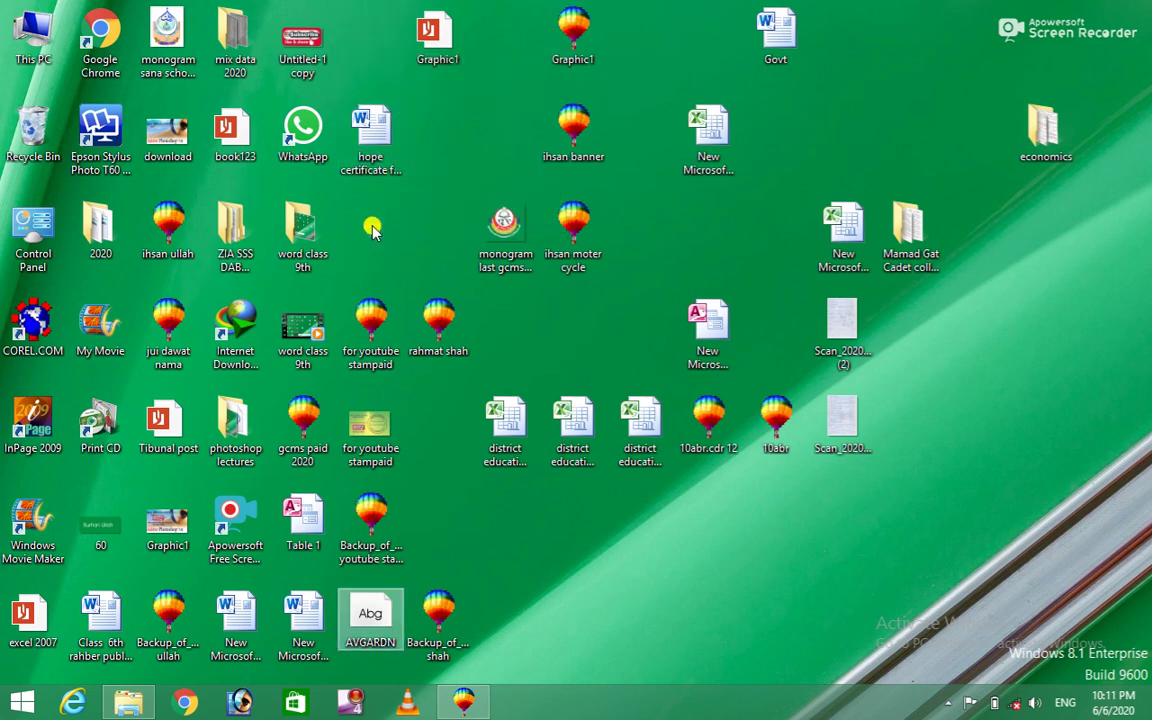
pyautogui.click(370, 617)
pyautogui.press('Delete')
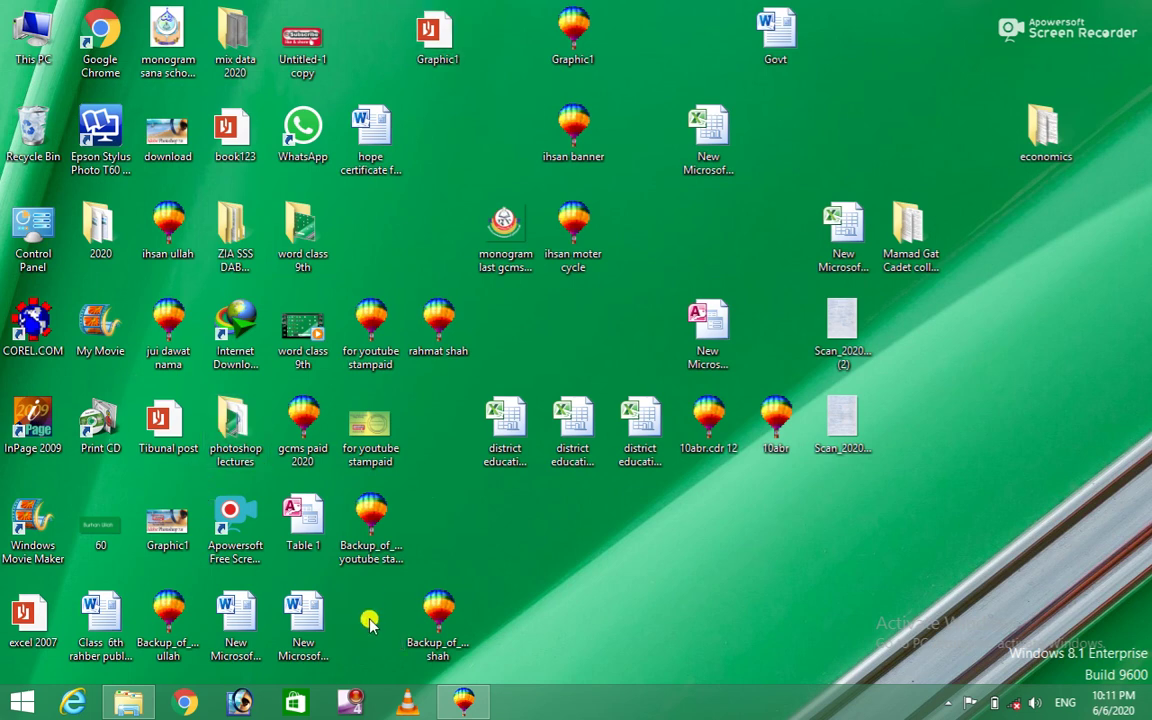
pyautogui.click(463, 702)
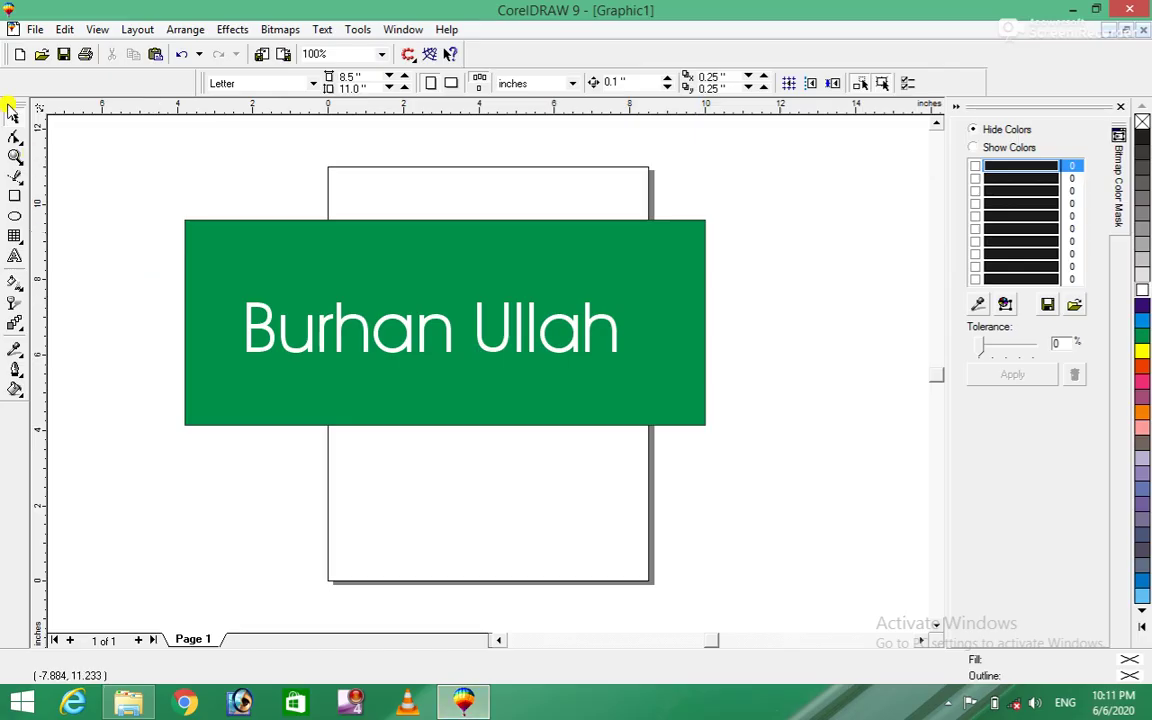
pyautogui.click(35, 28)
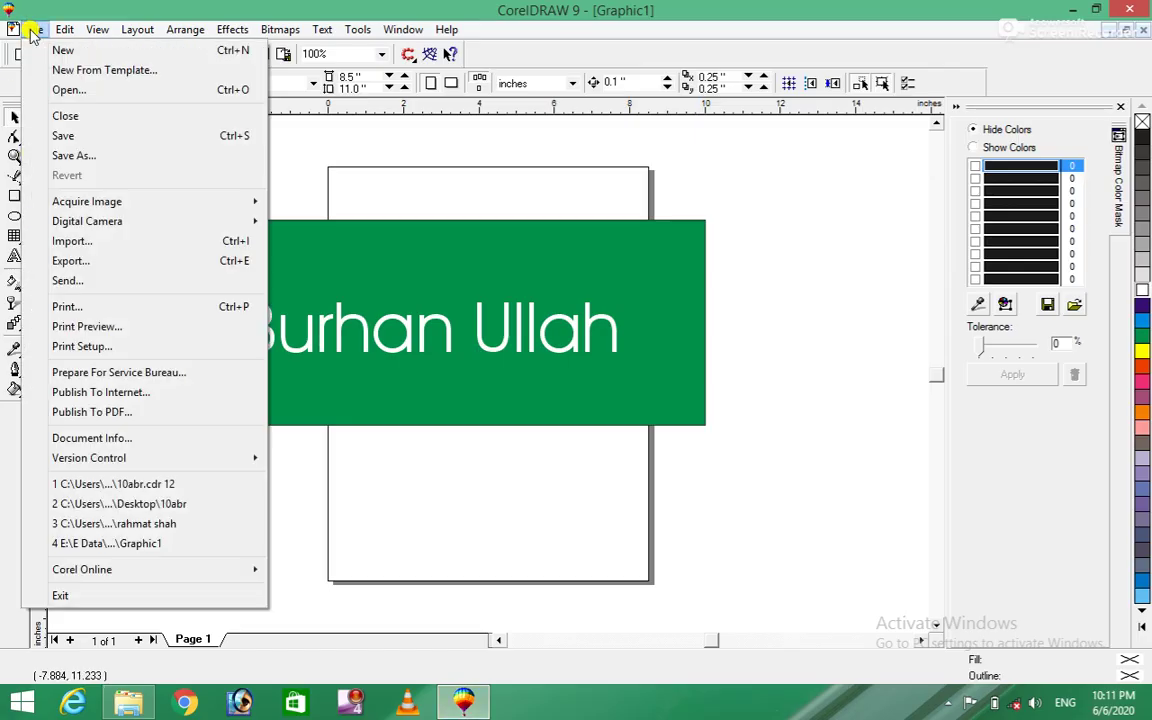
pyautogui.click(118, 444)
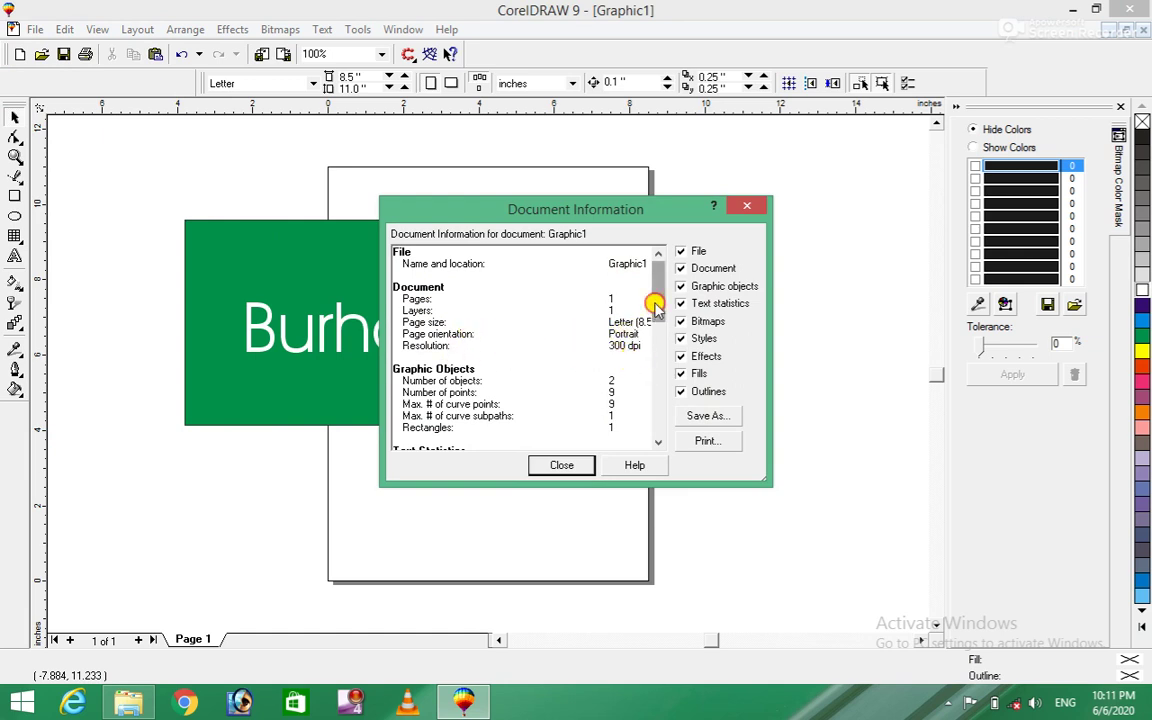
pyautogui.moveTo(657, 303); pyautogui.dragTo(672, 236)
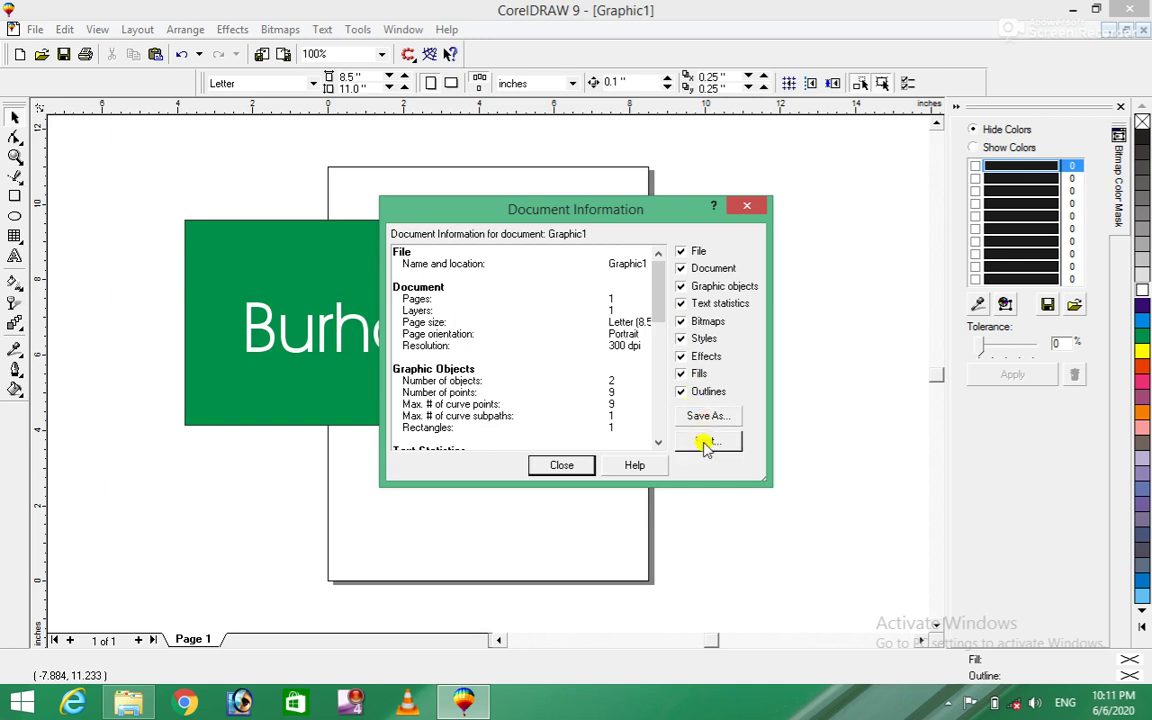
pyautogui.click(555, 464)
pyautogui.click(38, 29)
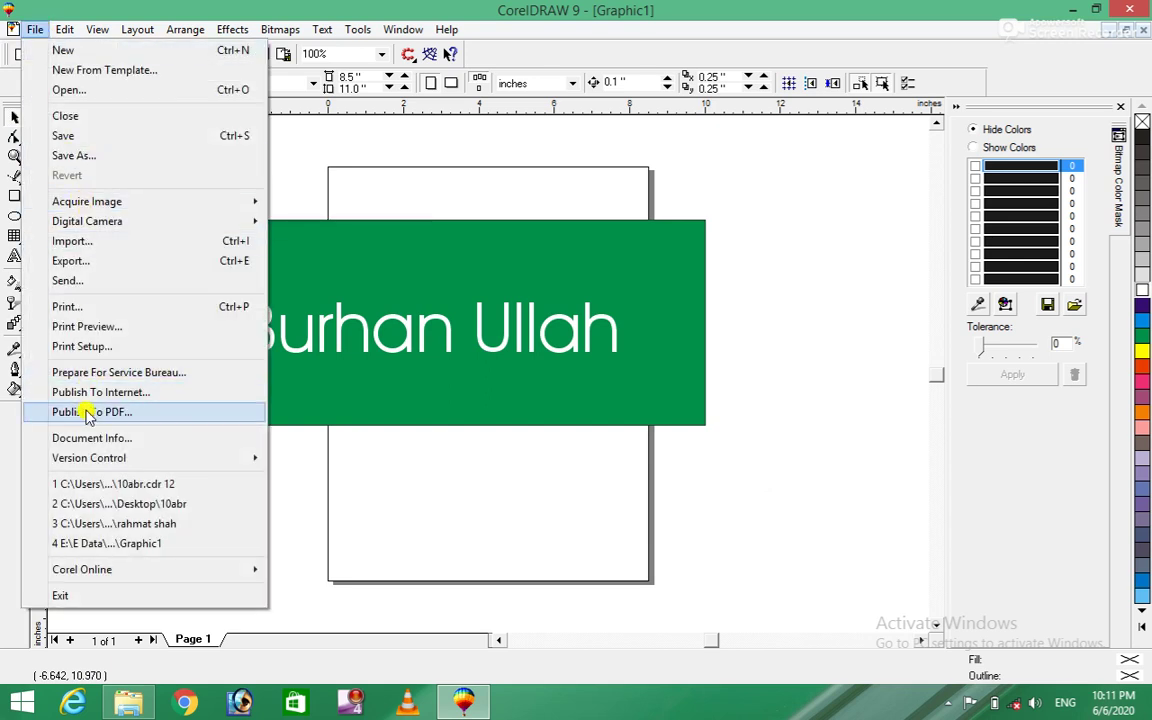
pyautogui.moveTo(90, 458)
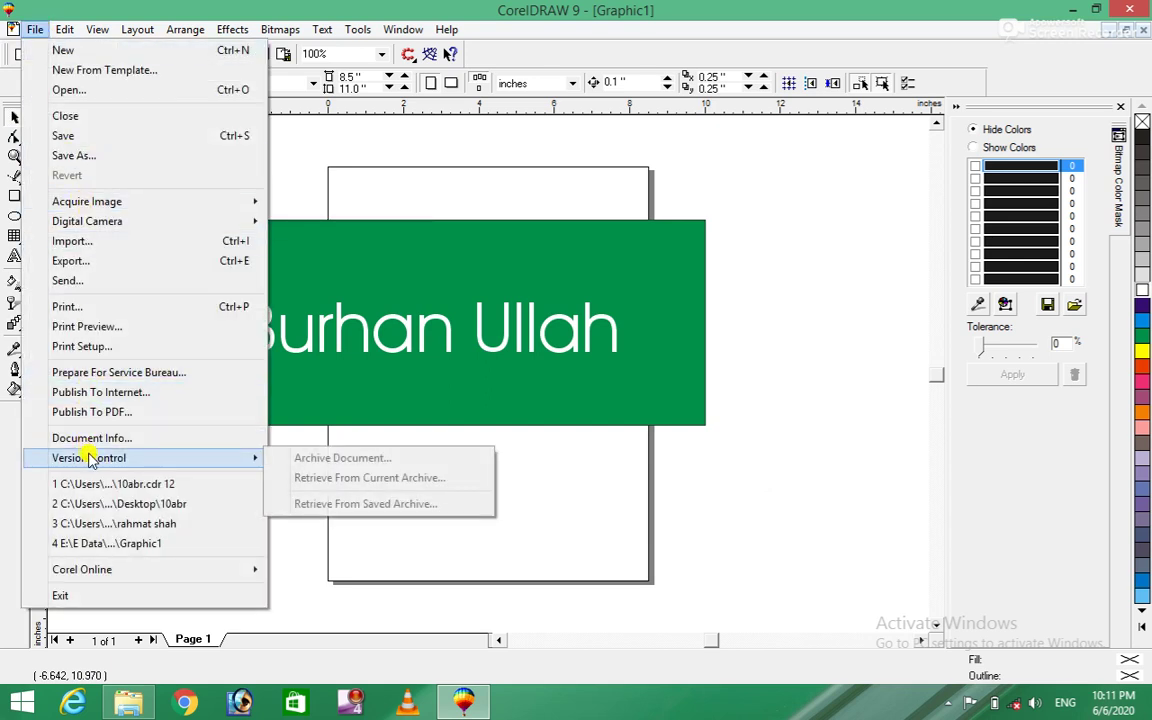
pyautogui.click(737, 470)
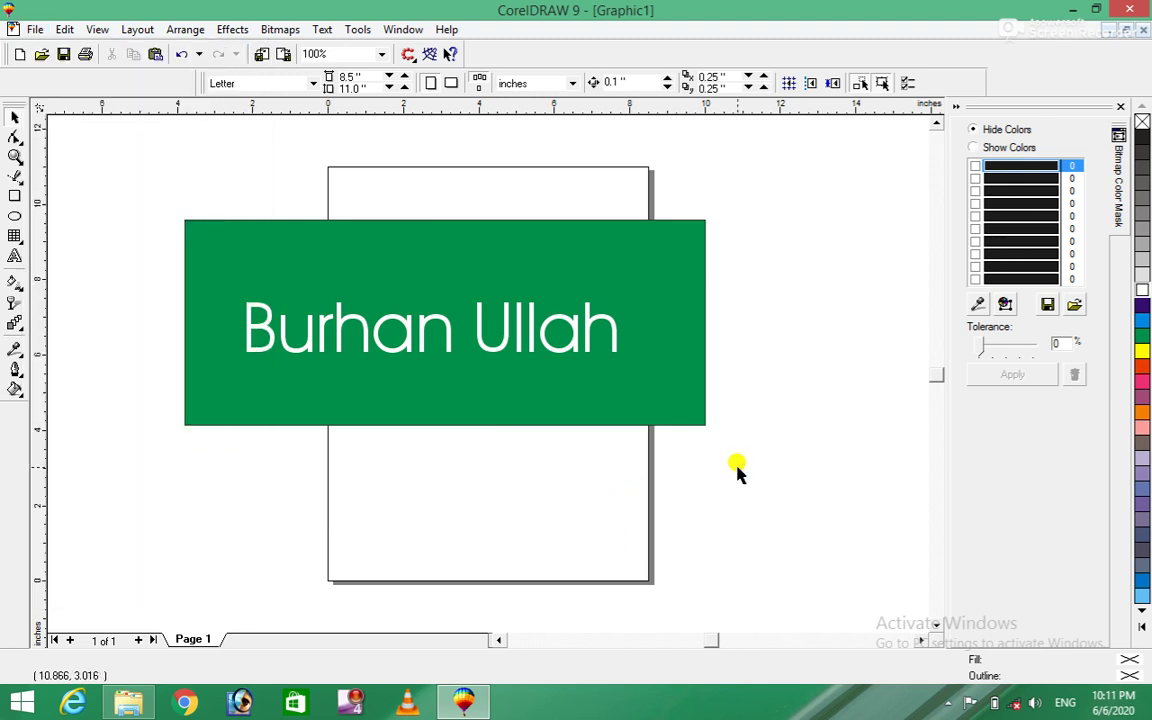